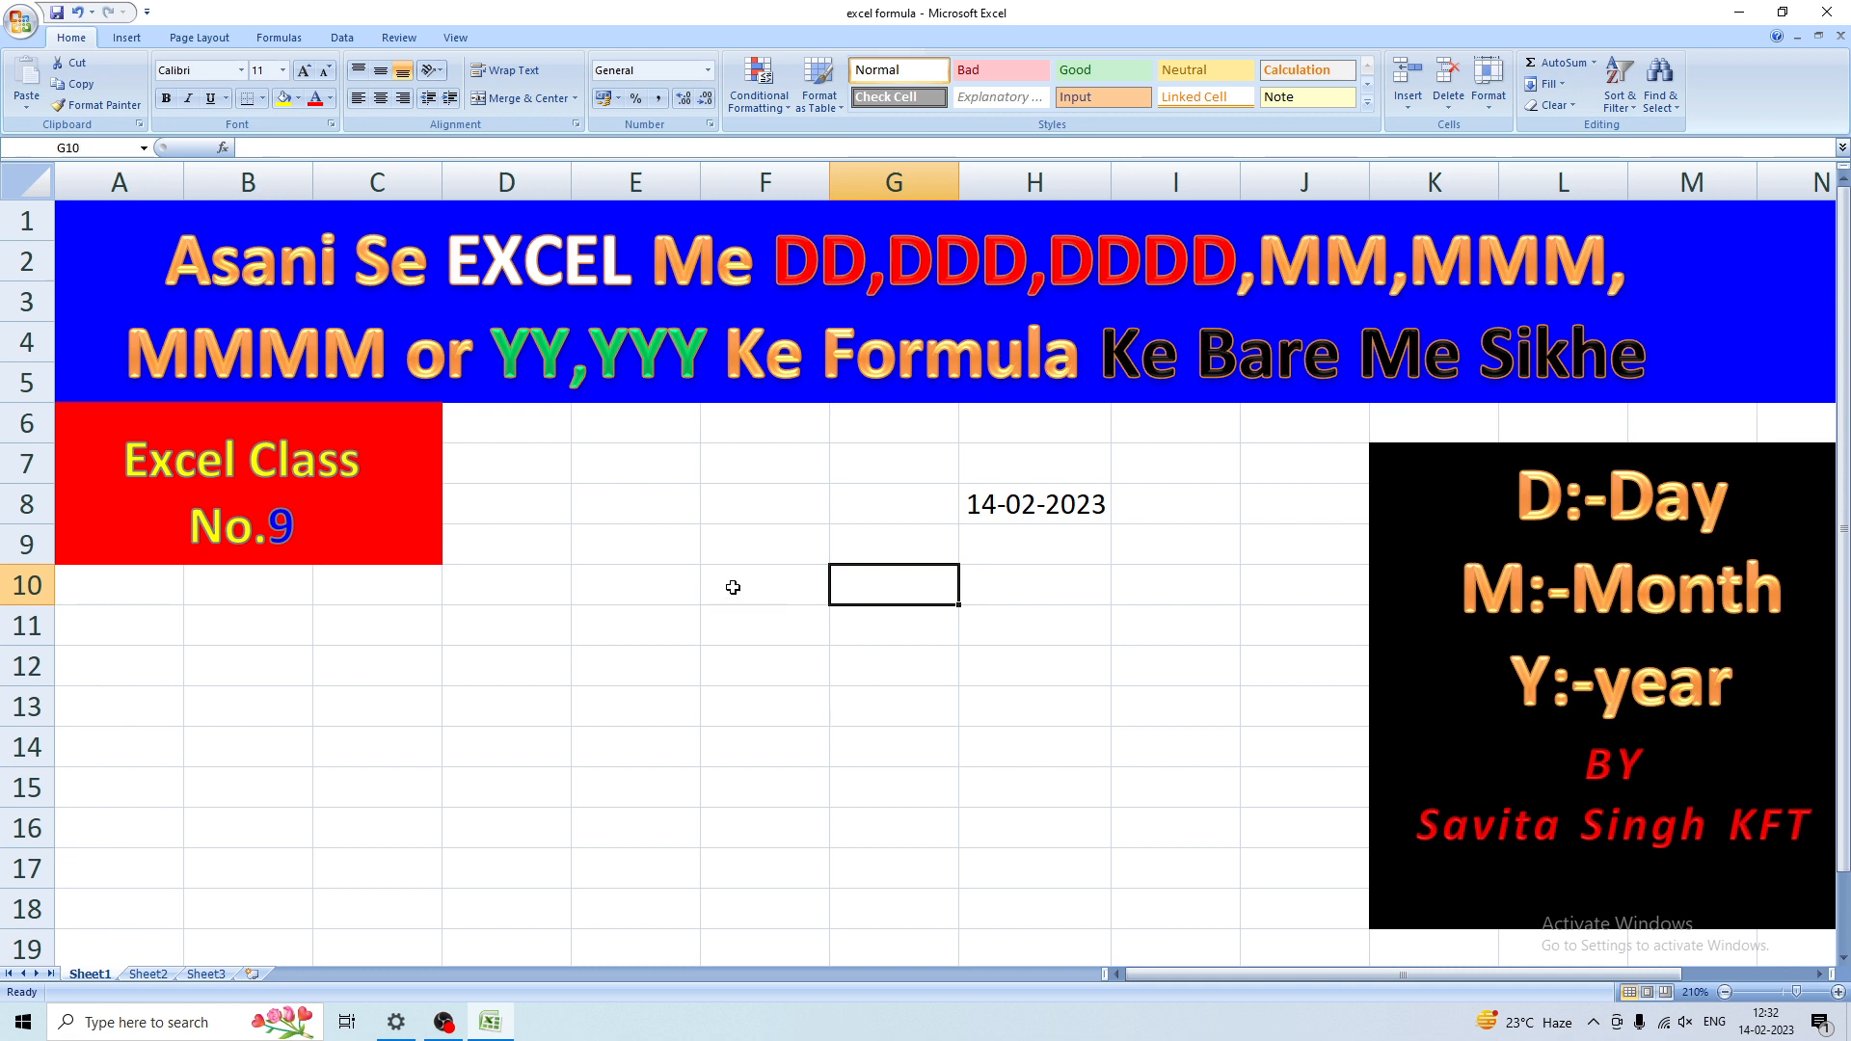
click(733, 587)
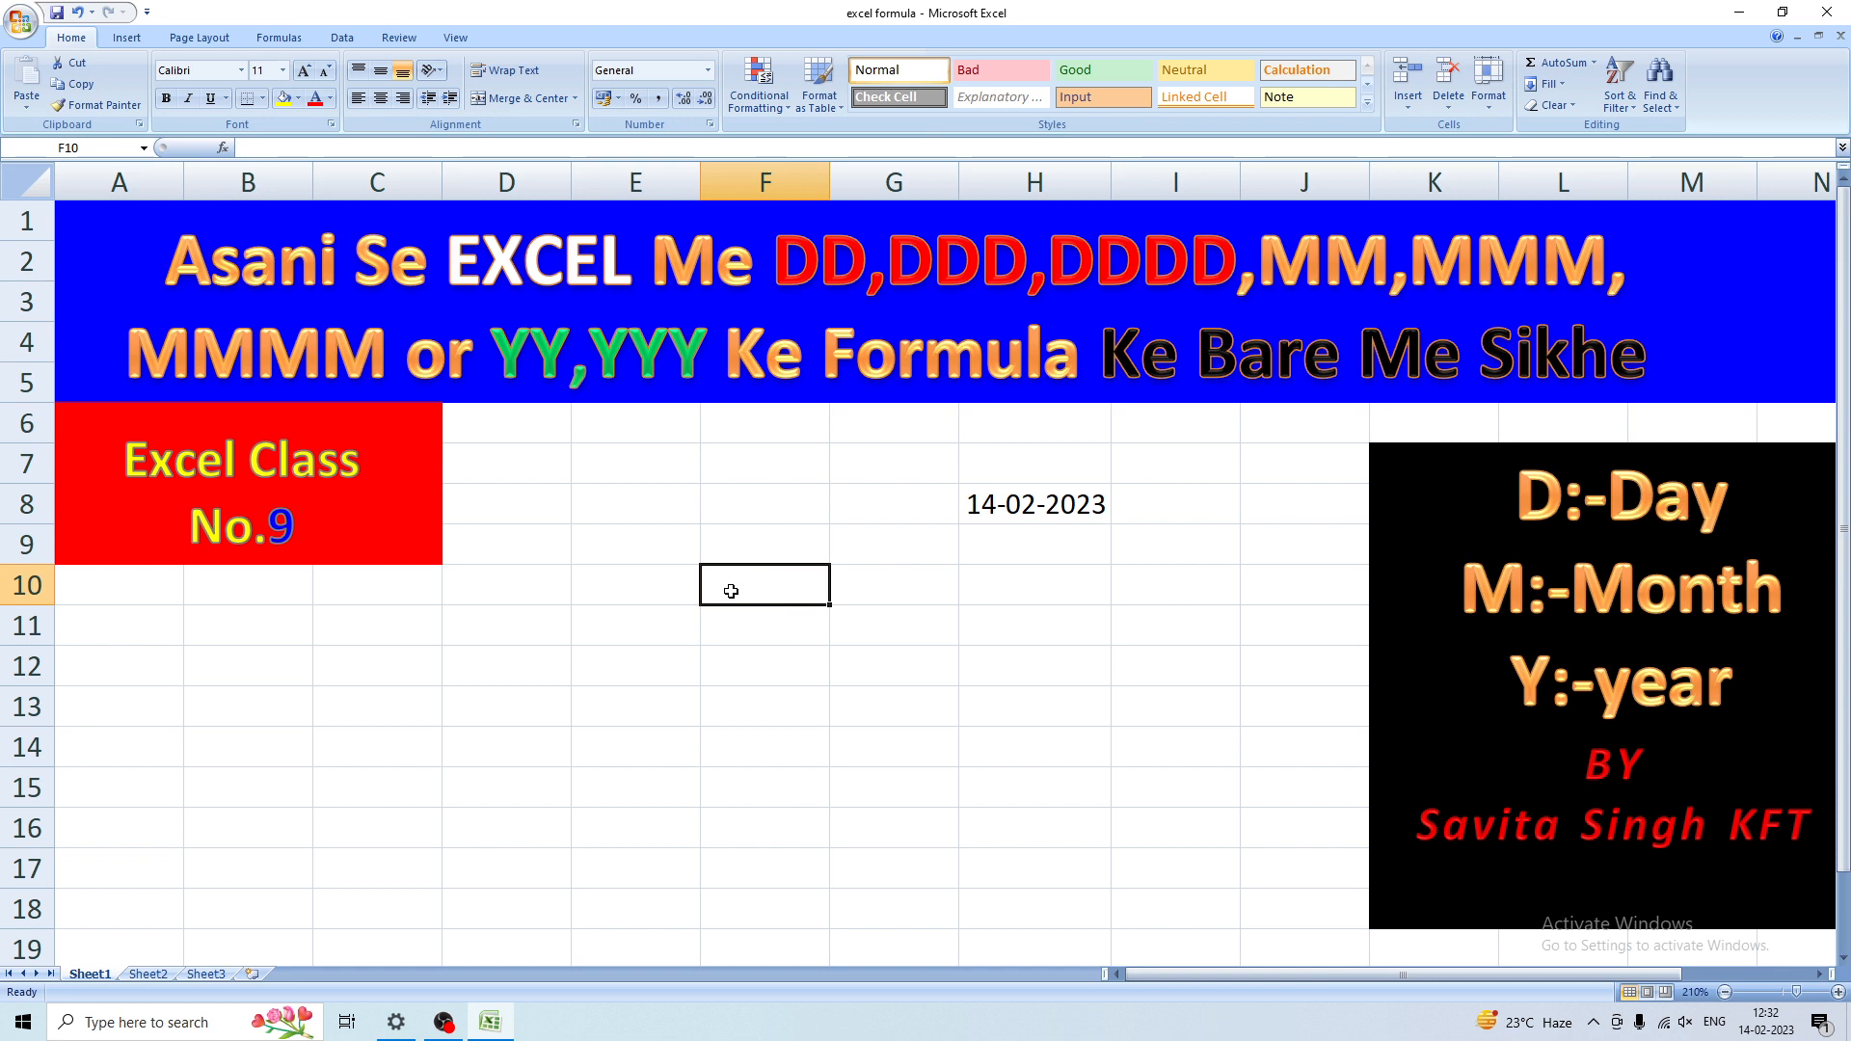
text(=)
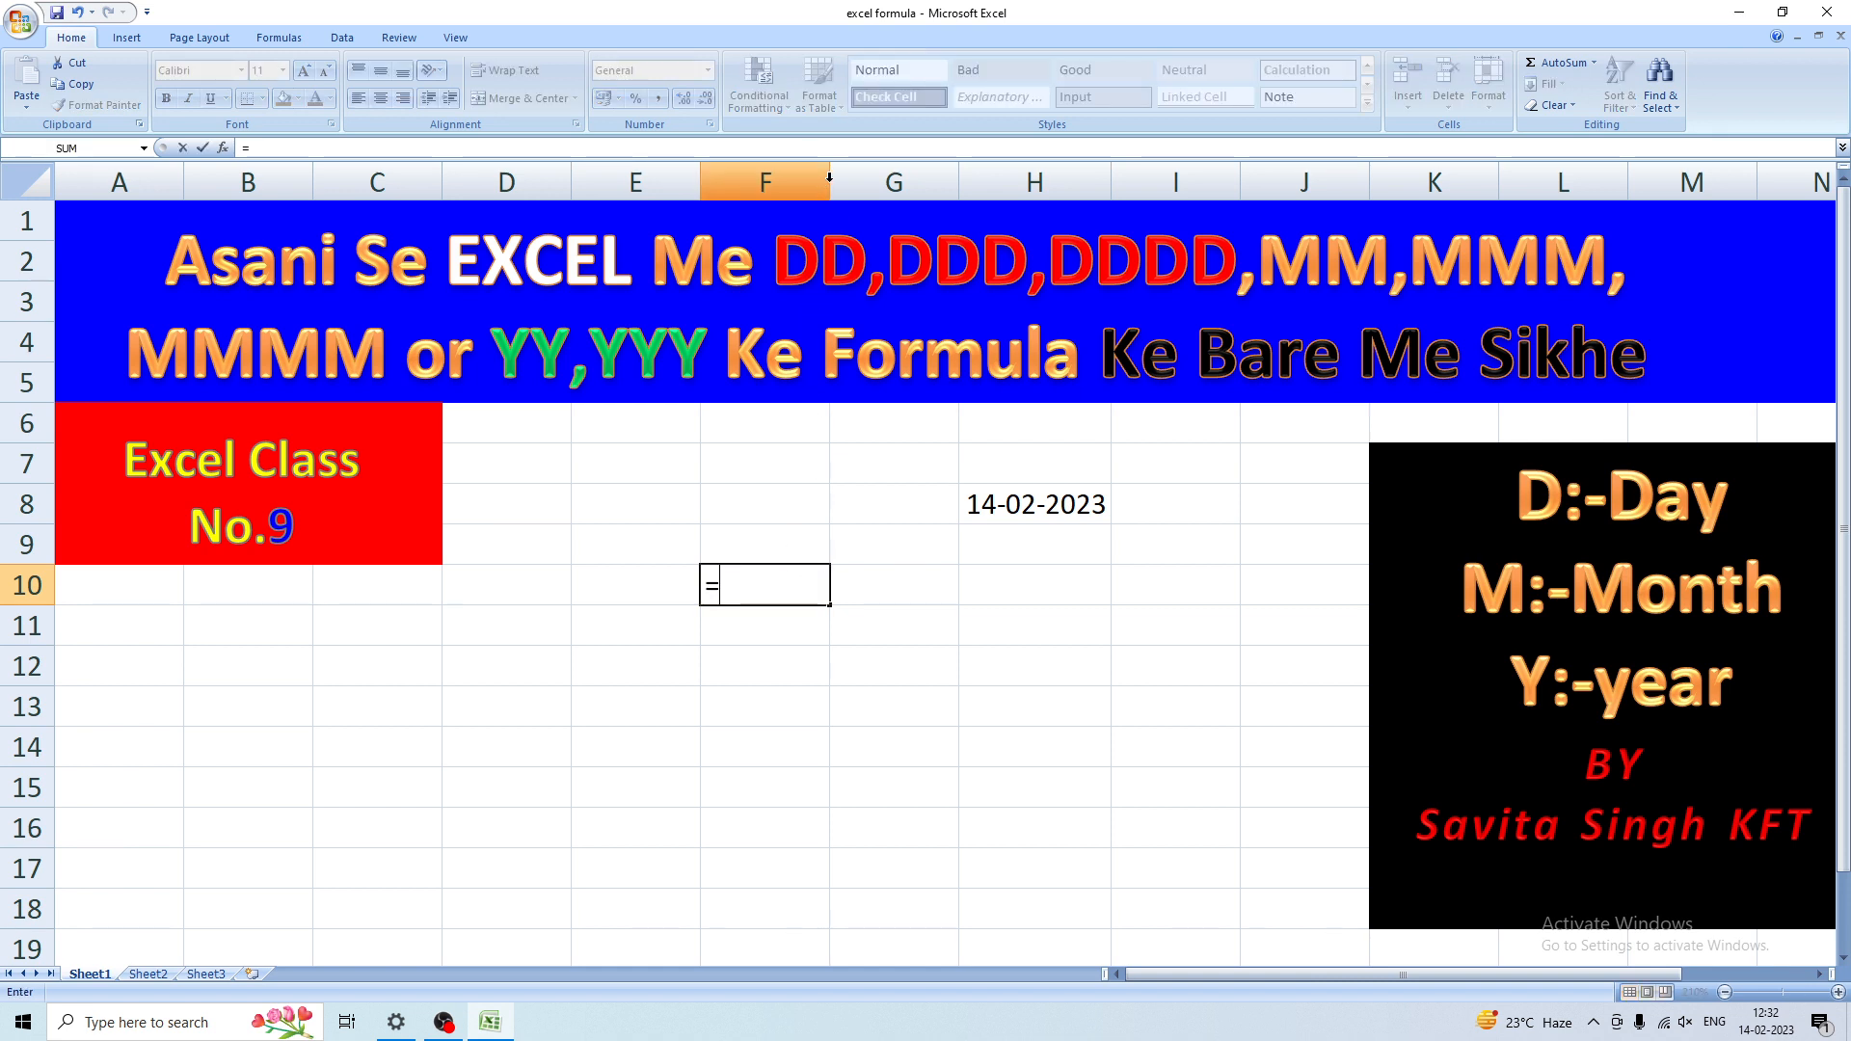
key(Escape)
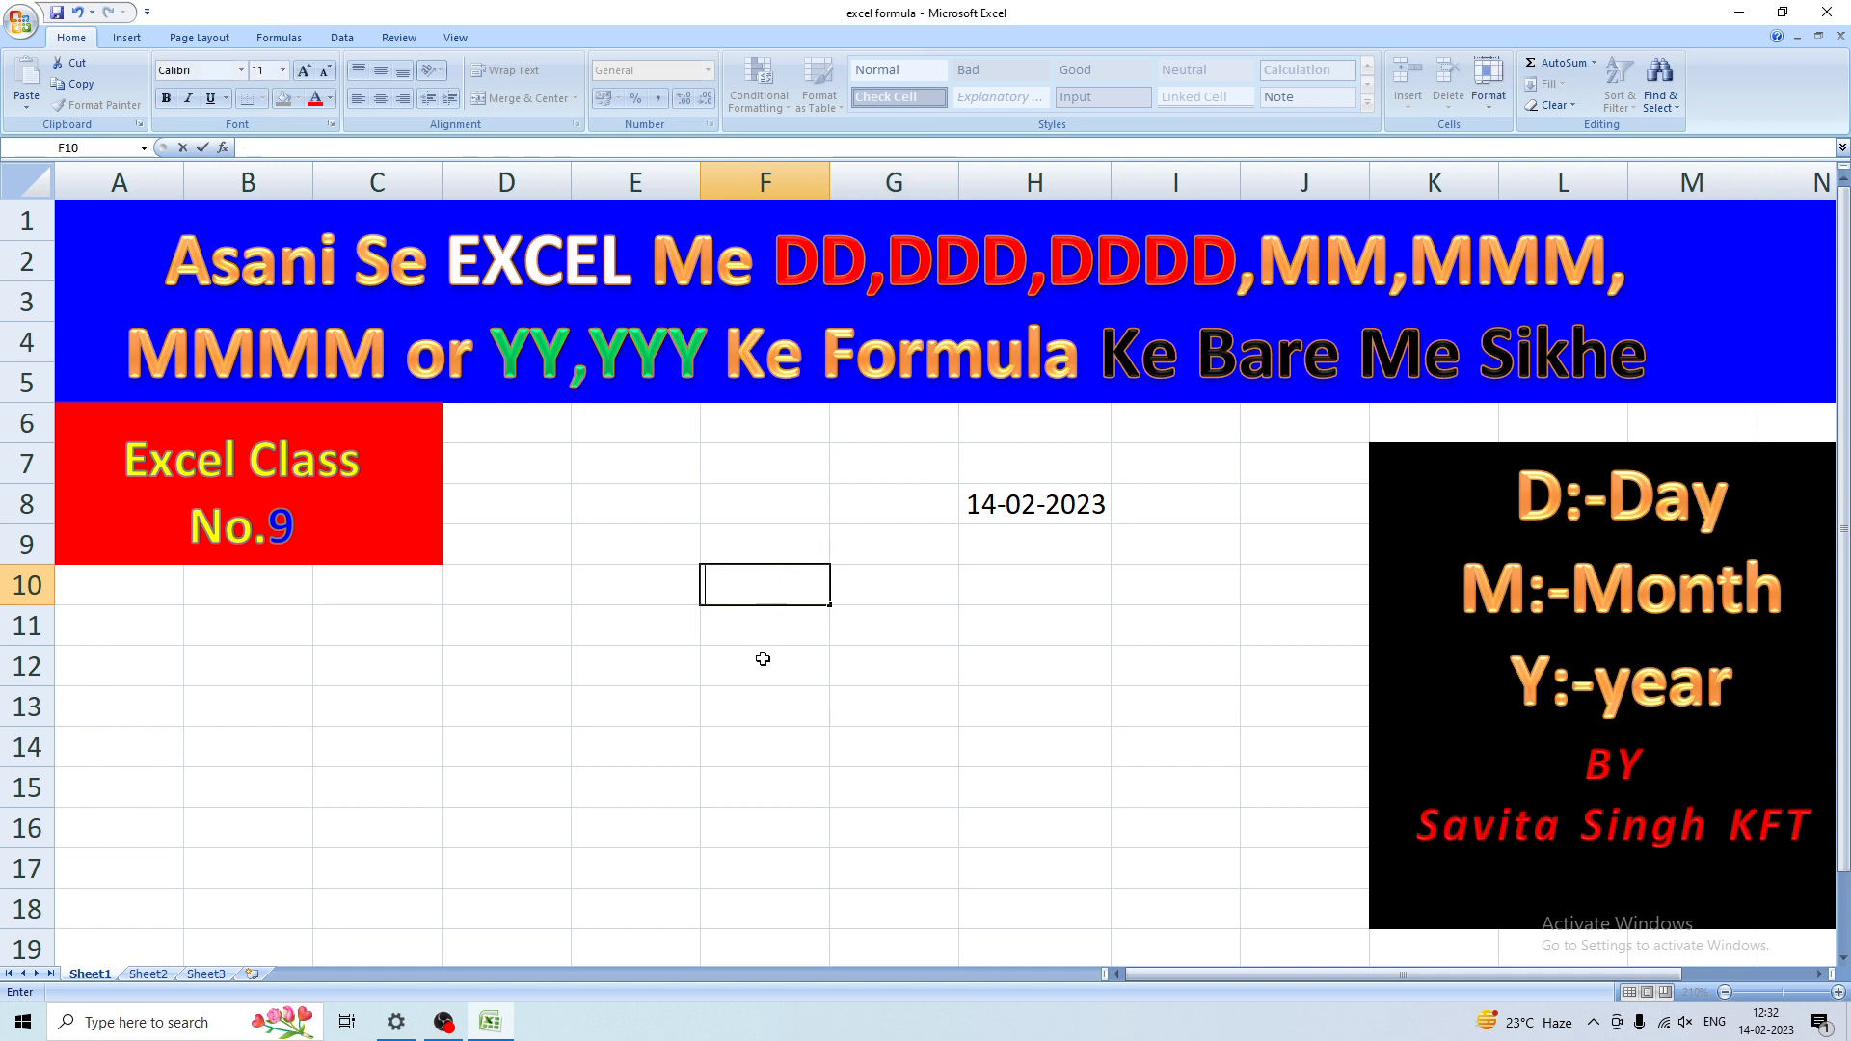
click(761, 696)
Widen column F to about double its width and enter =TEXT(H8,"dd") in cell F10
click(757, 577)
drag(828, 186, 961, 186)
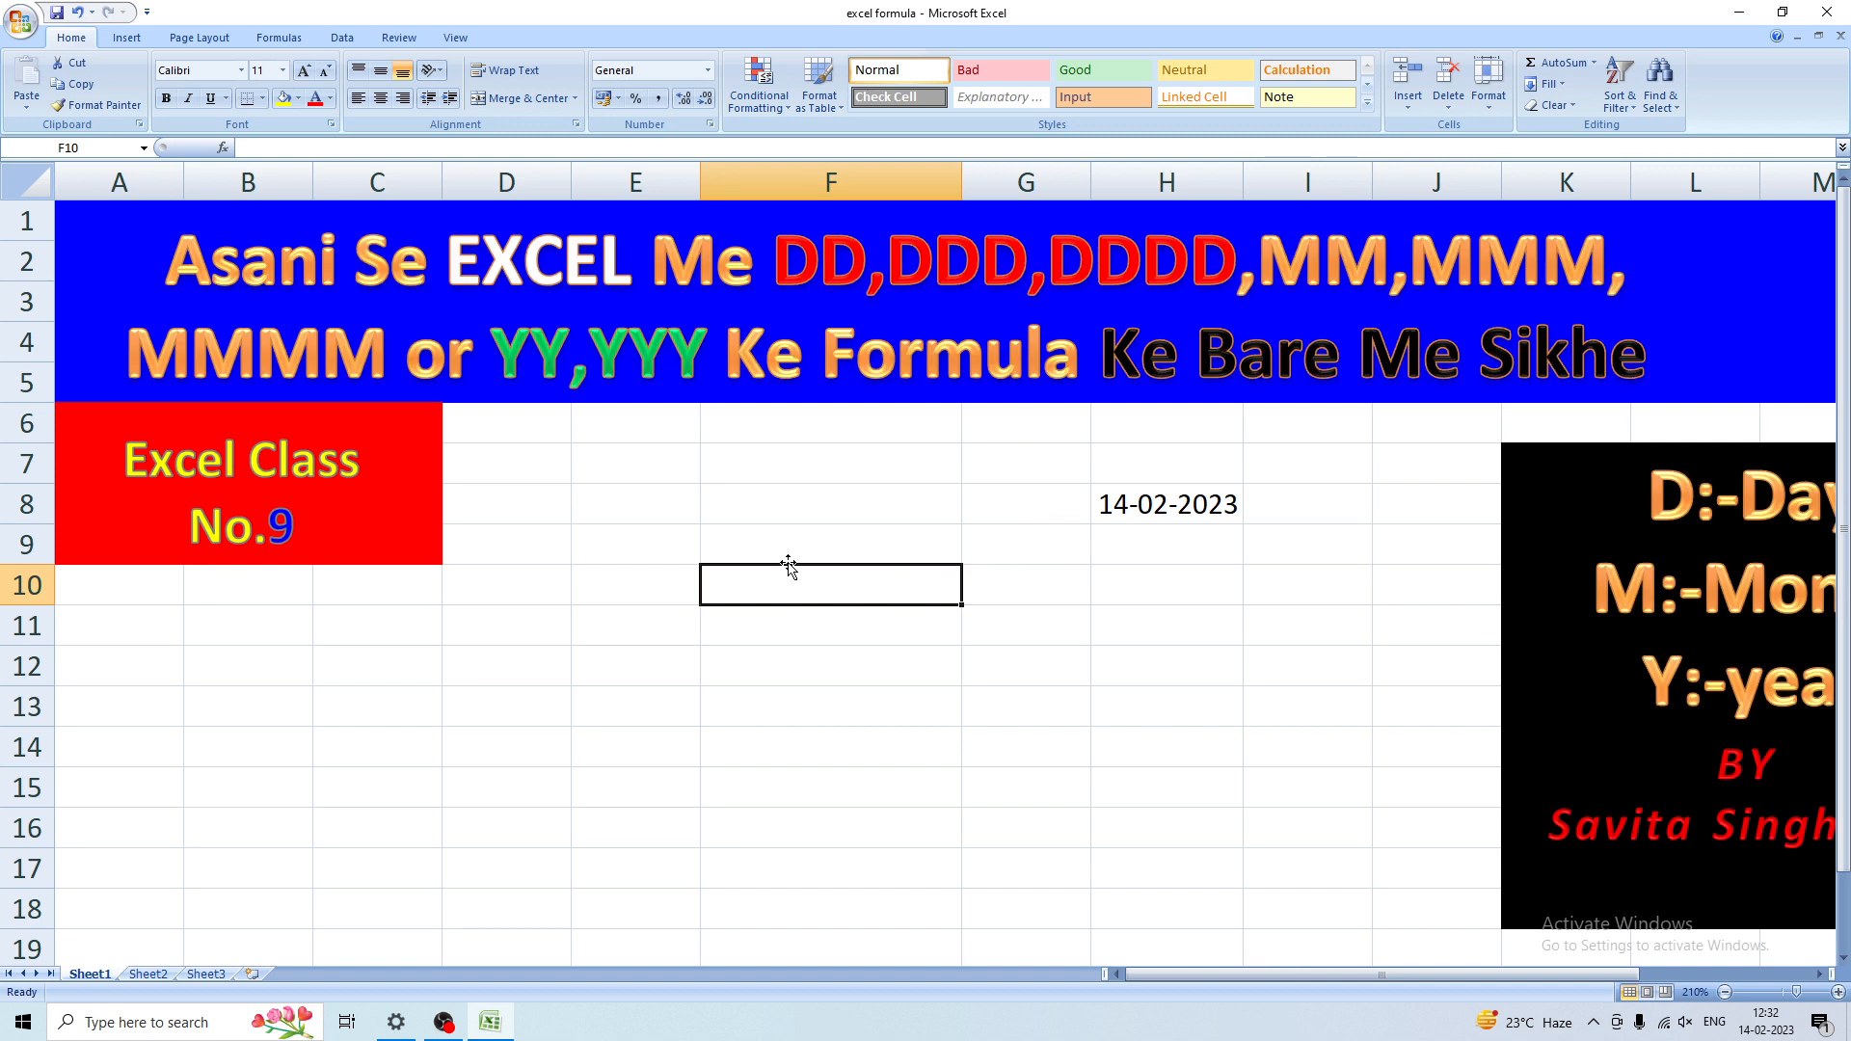
text(=)
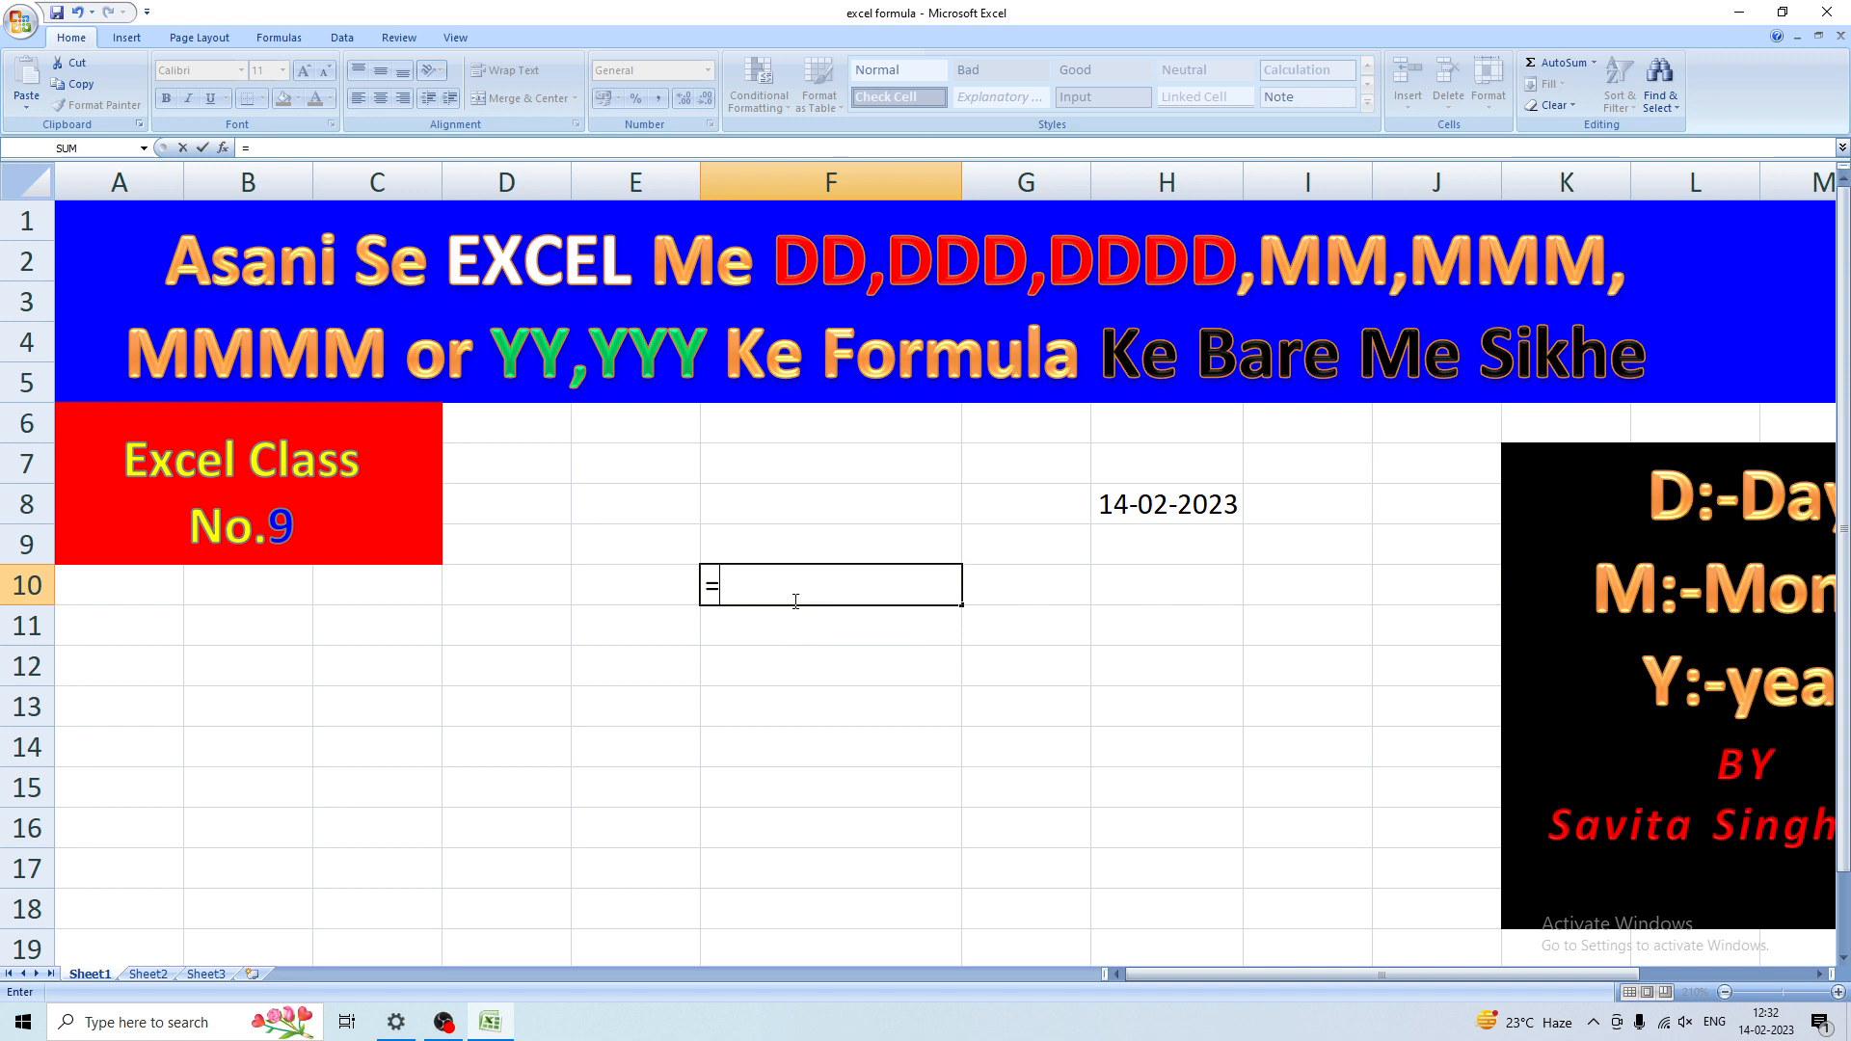
text(Te)
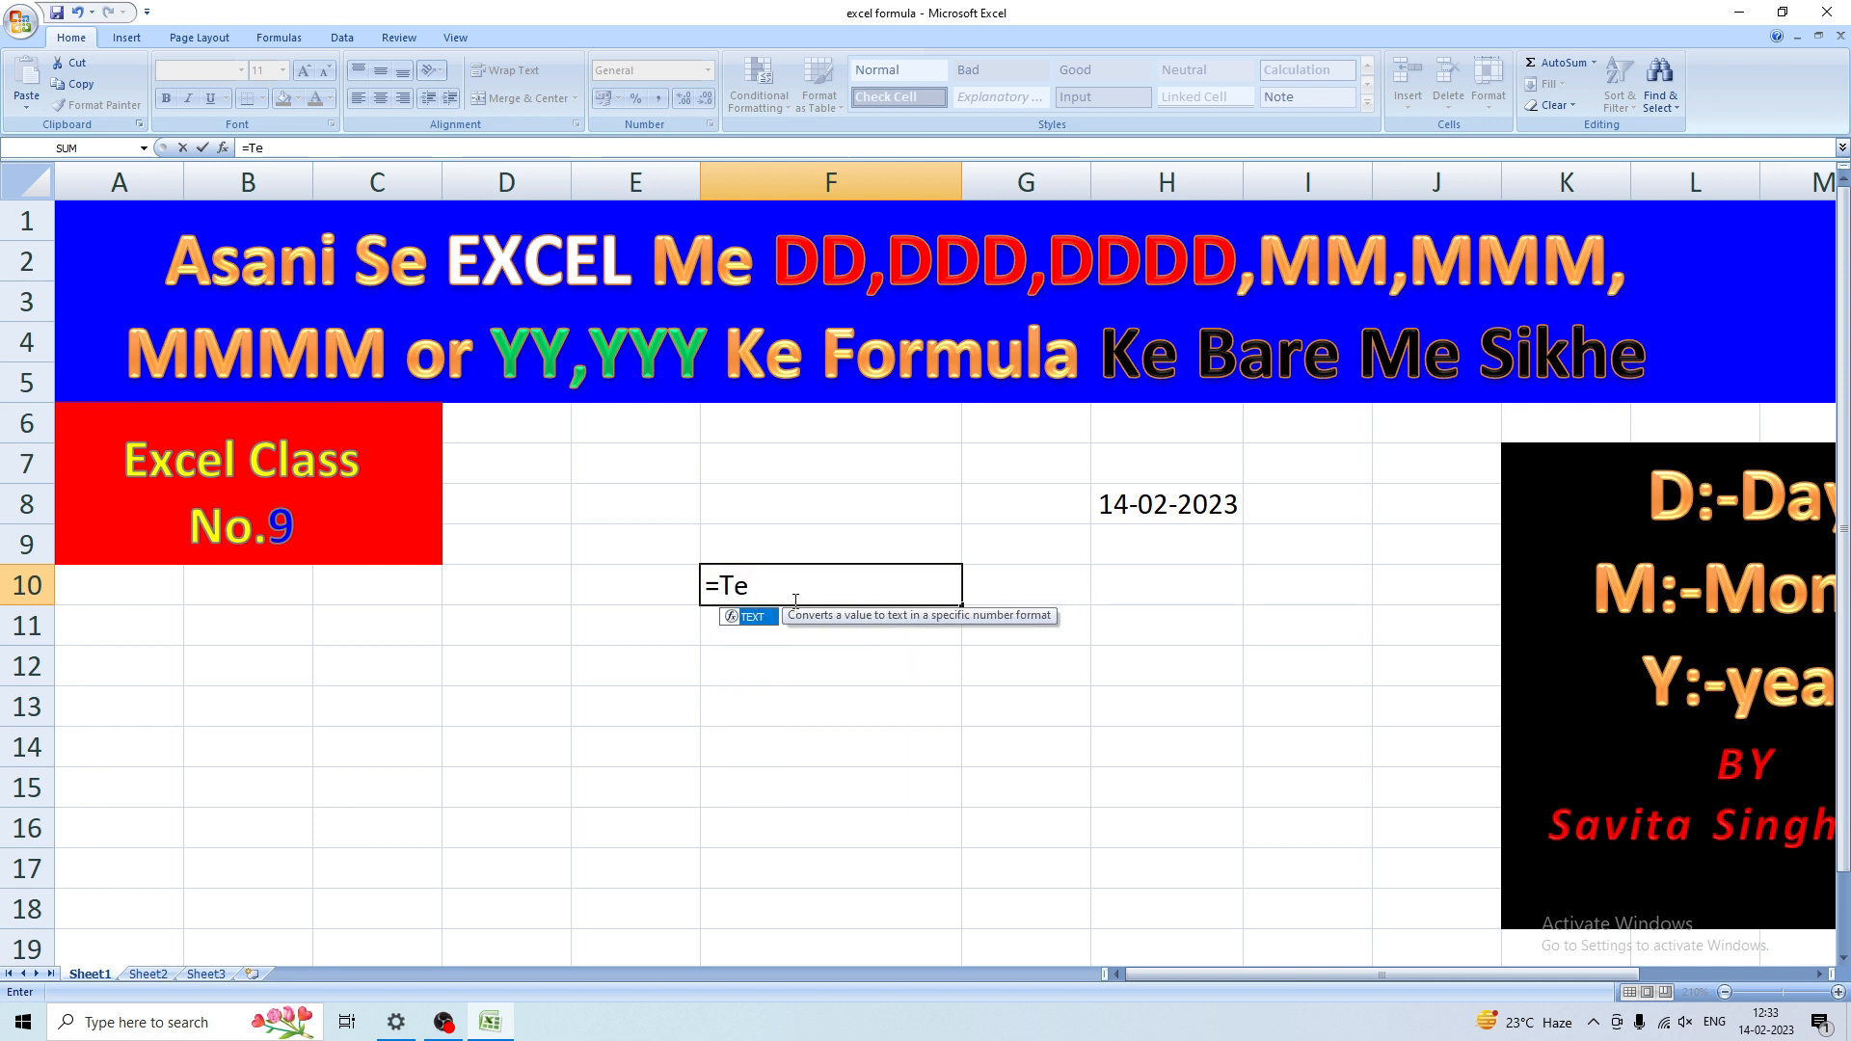
text(xt()
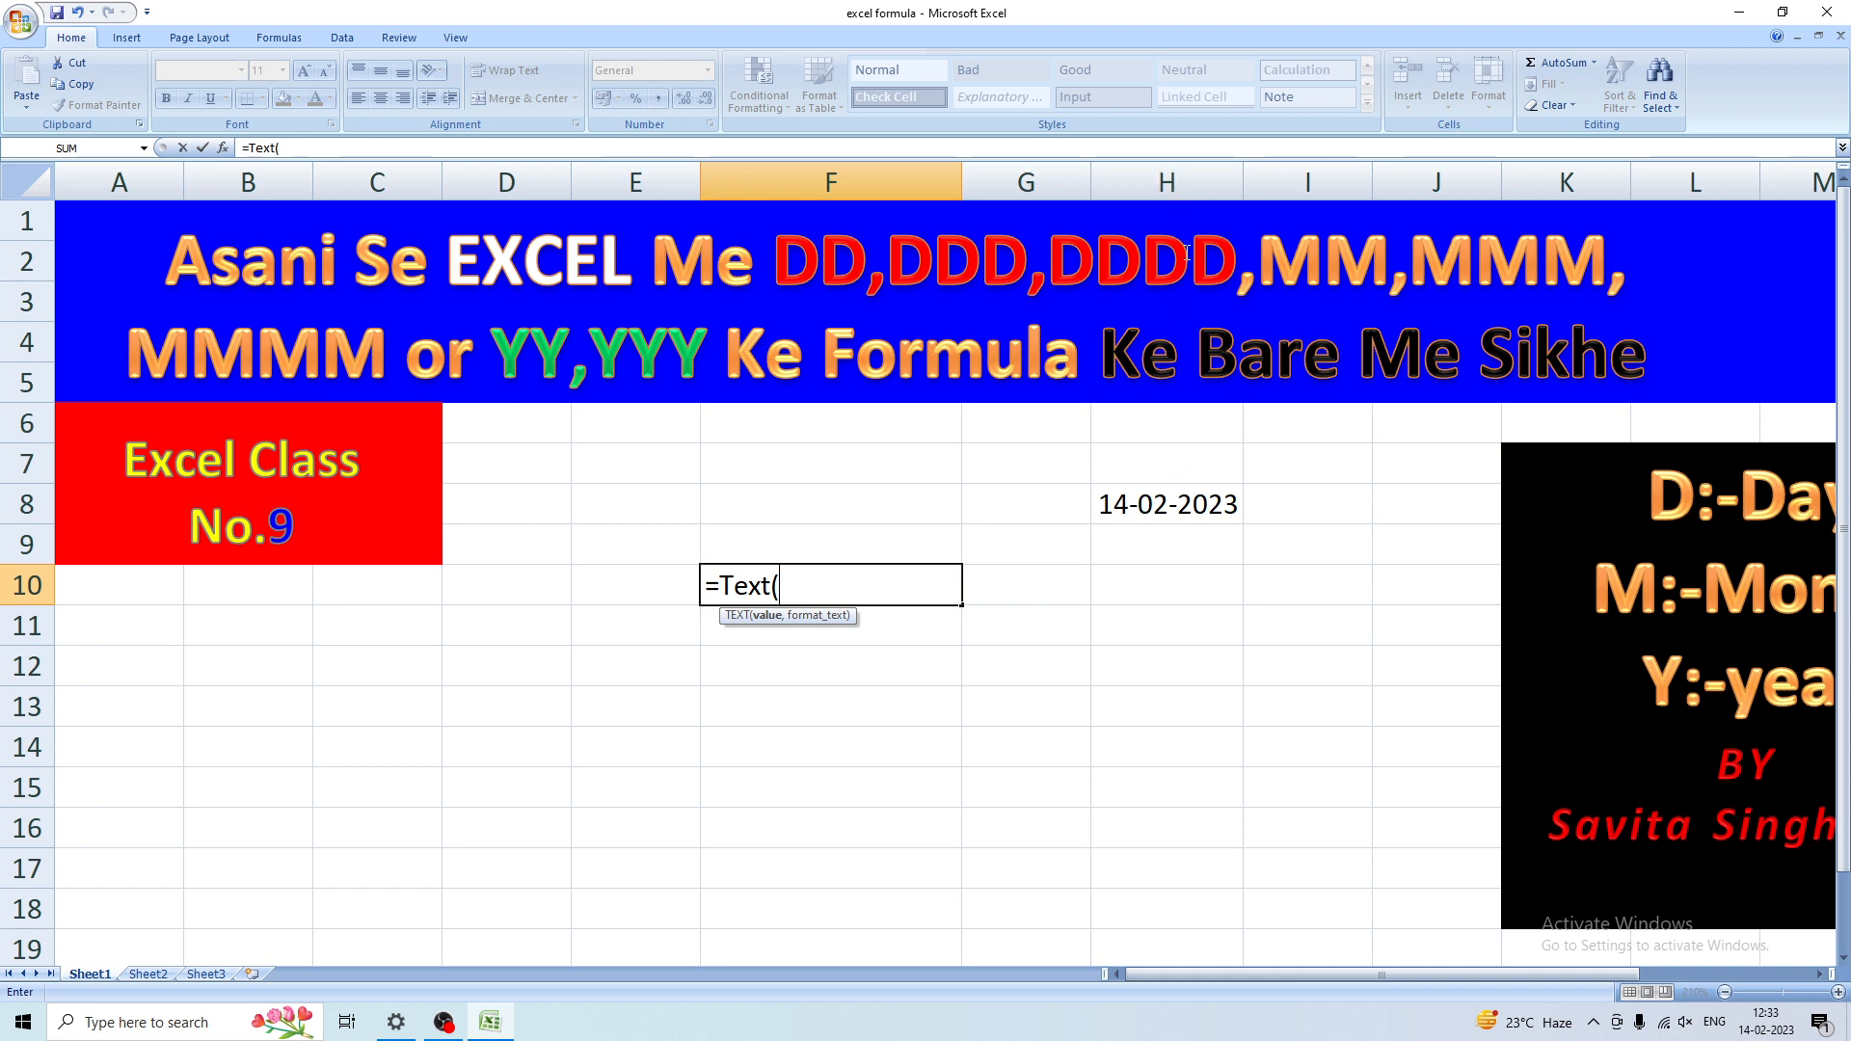
click(1158, 503)
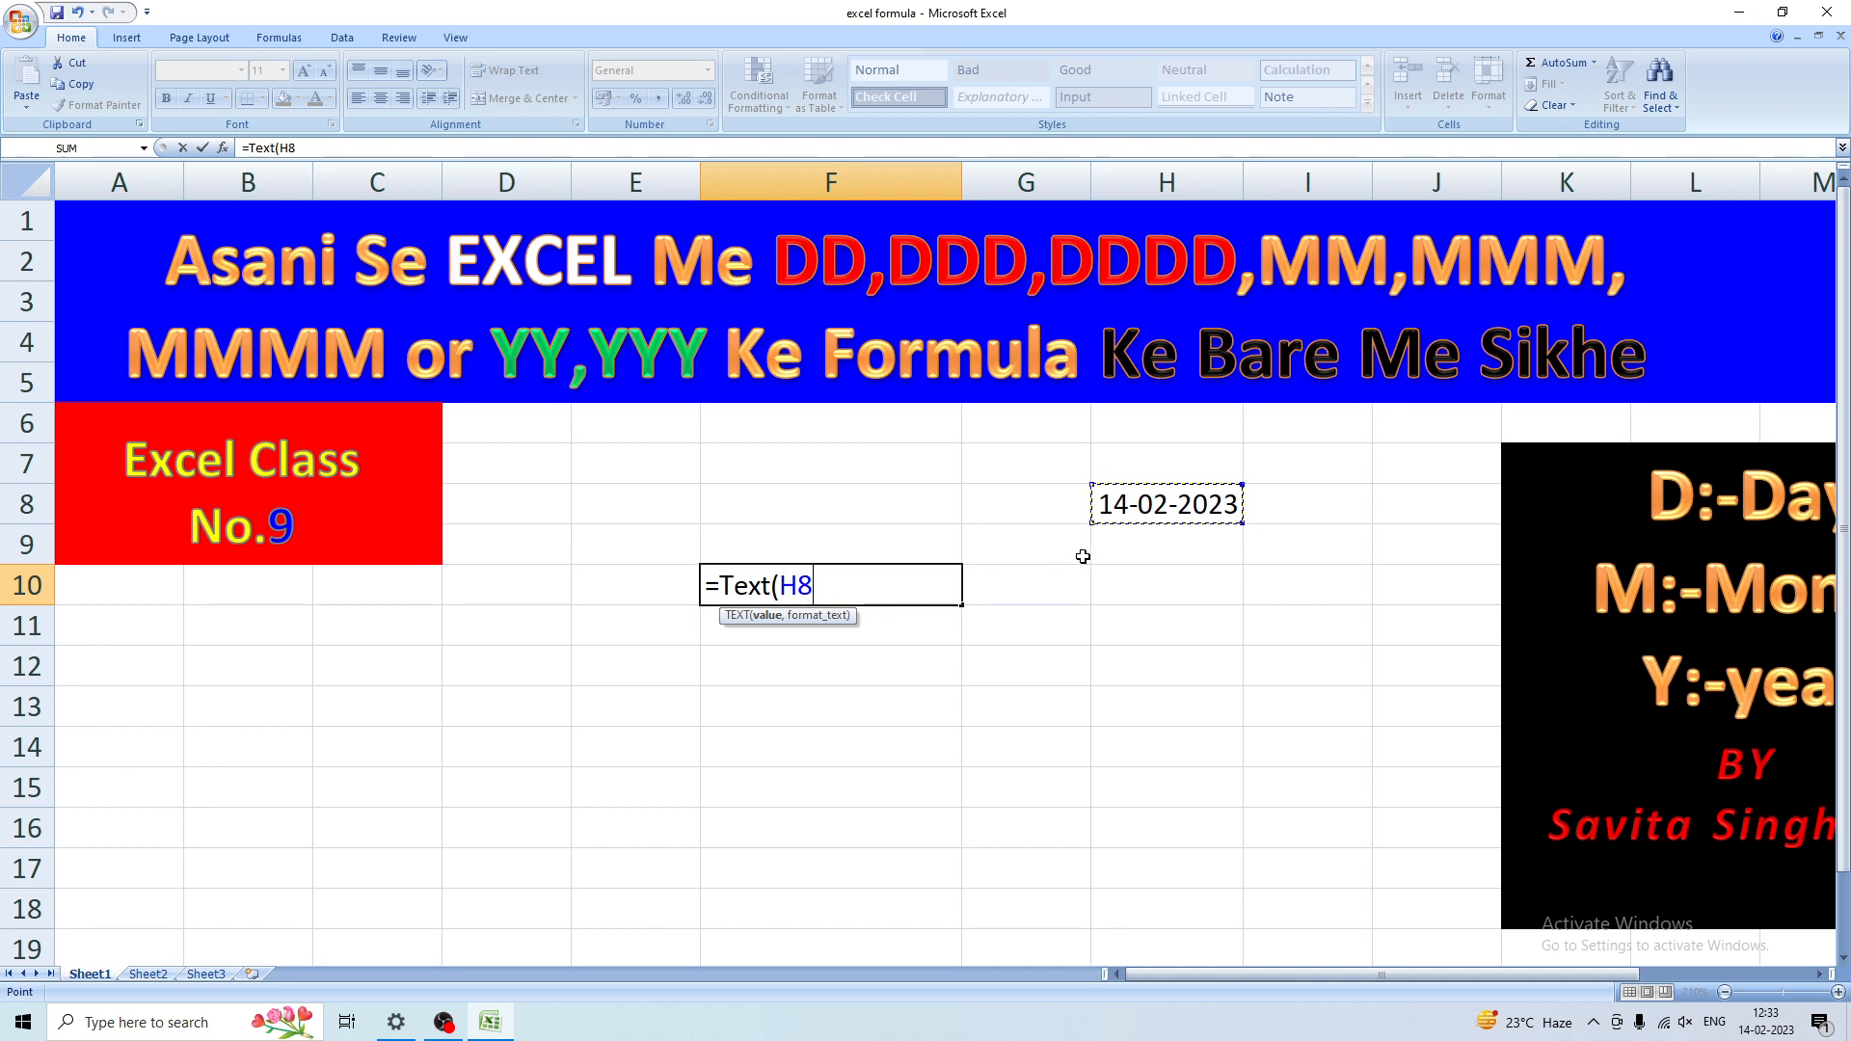
text(,)
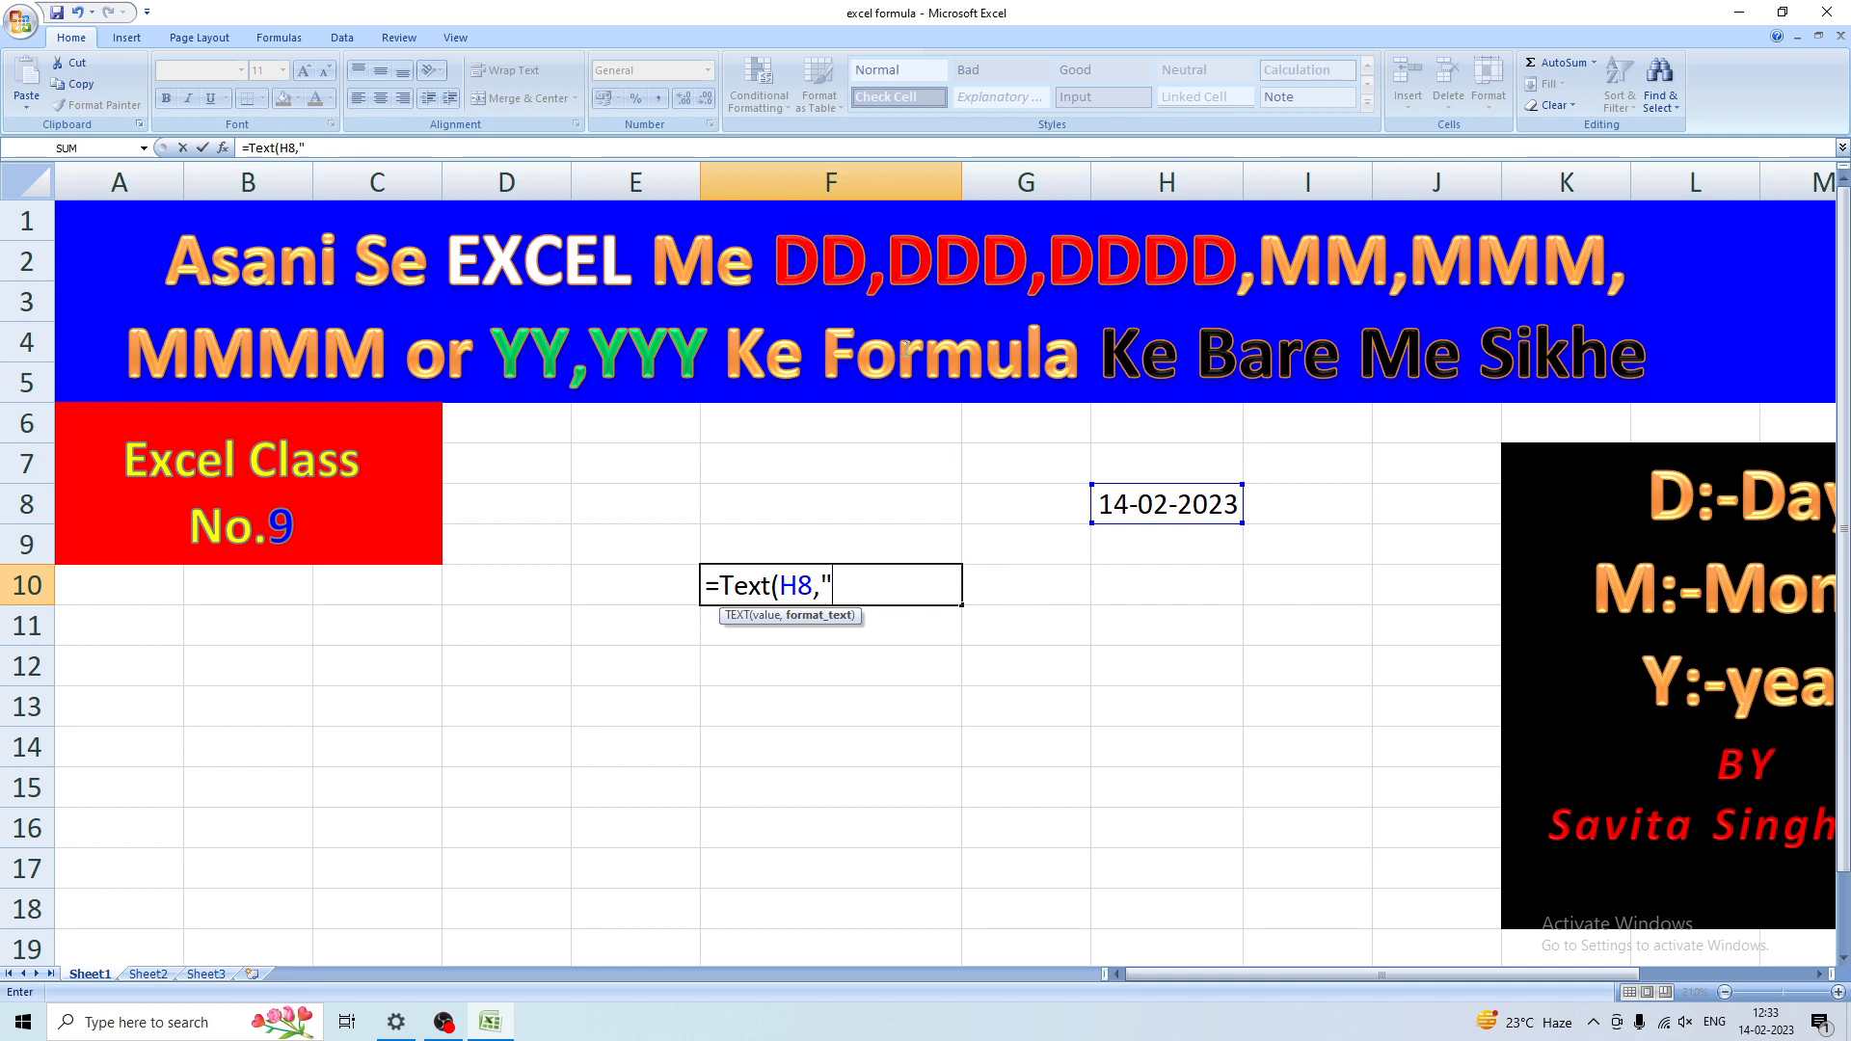
text(dd)
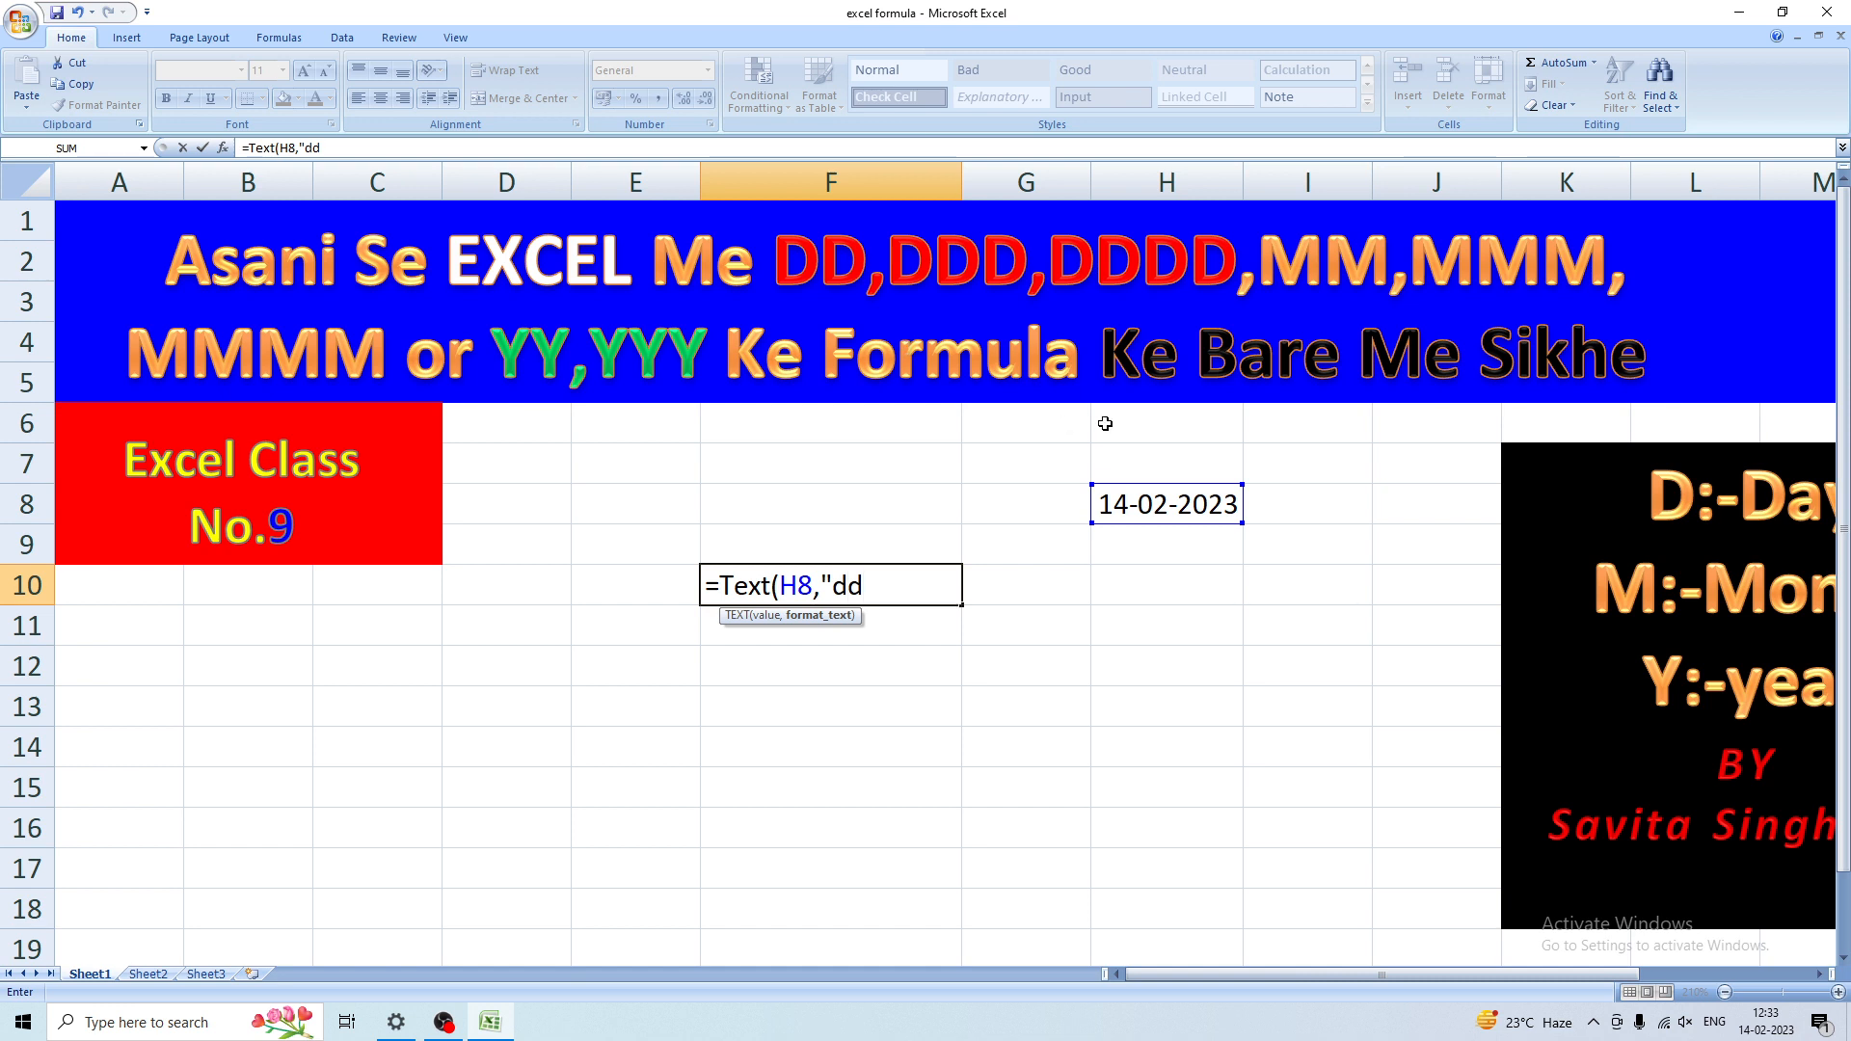
text(")
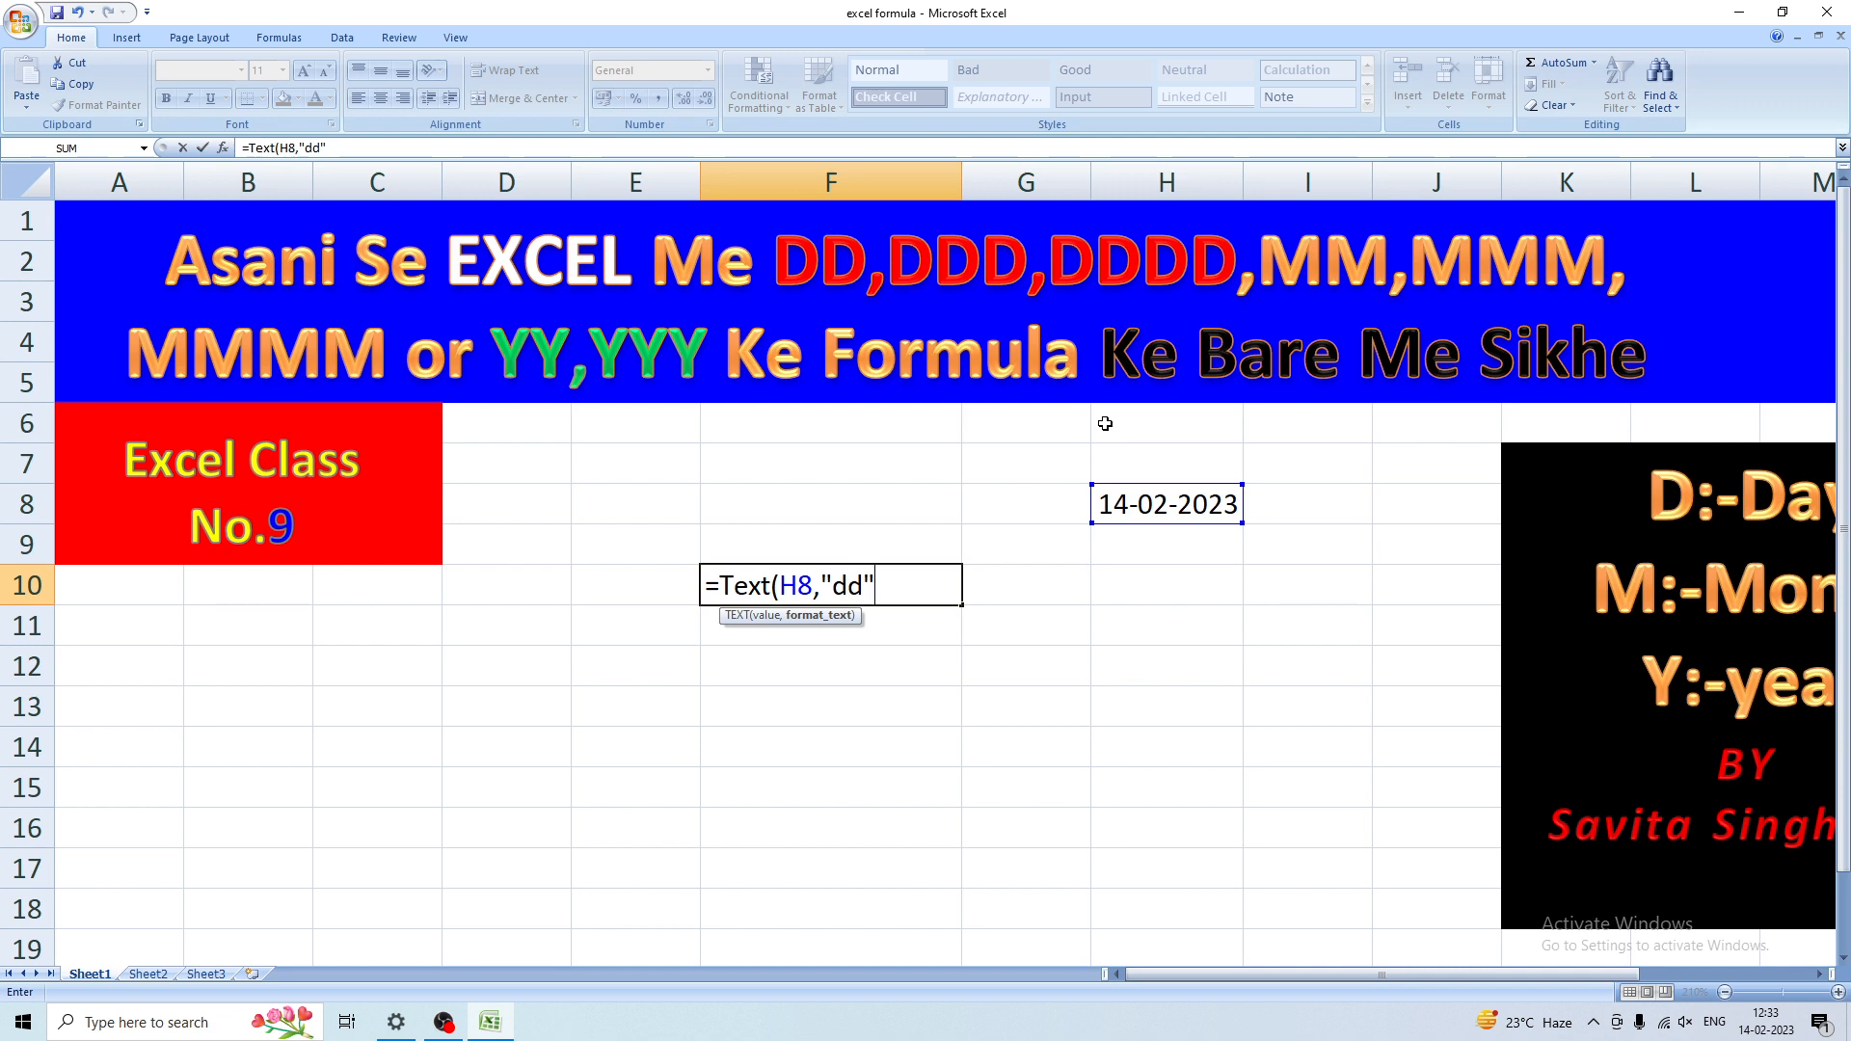
text())
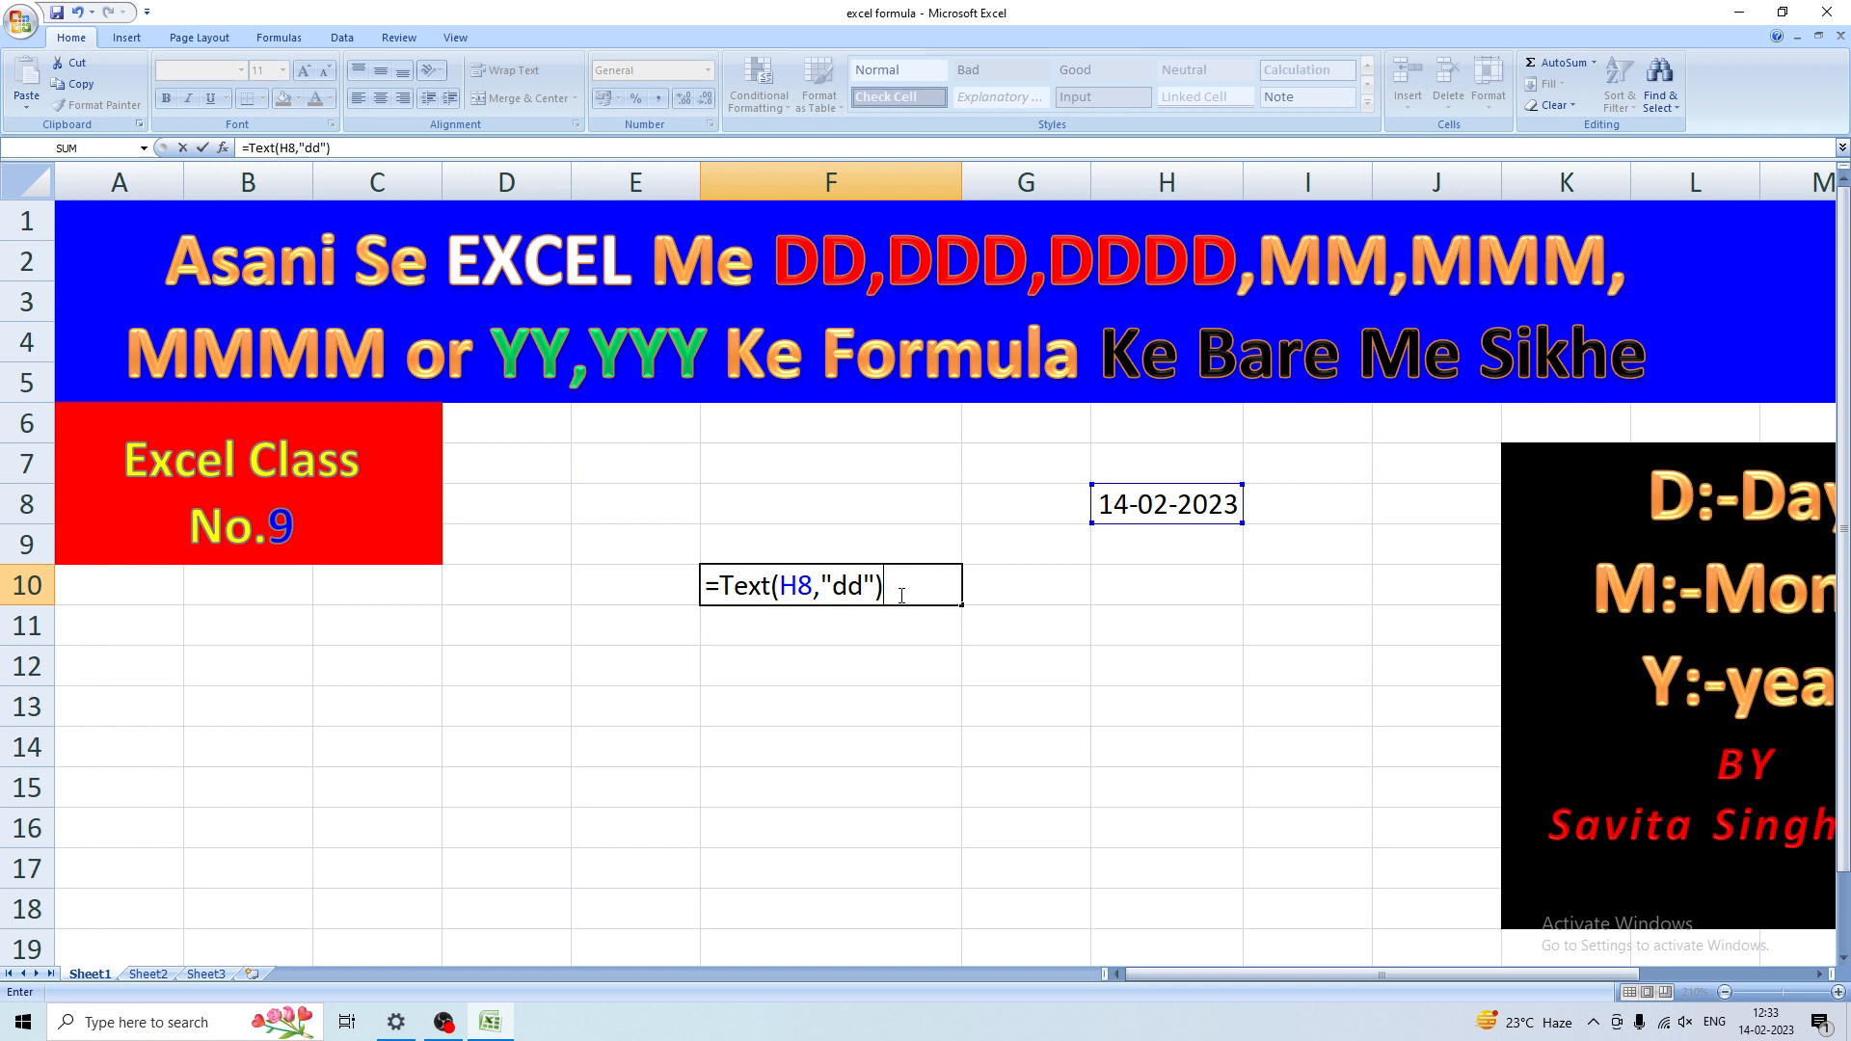
key(Return)
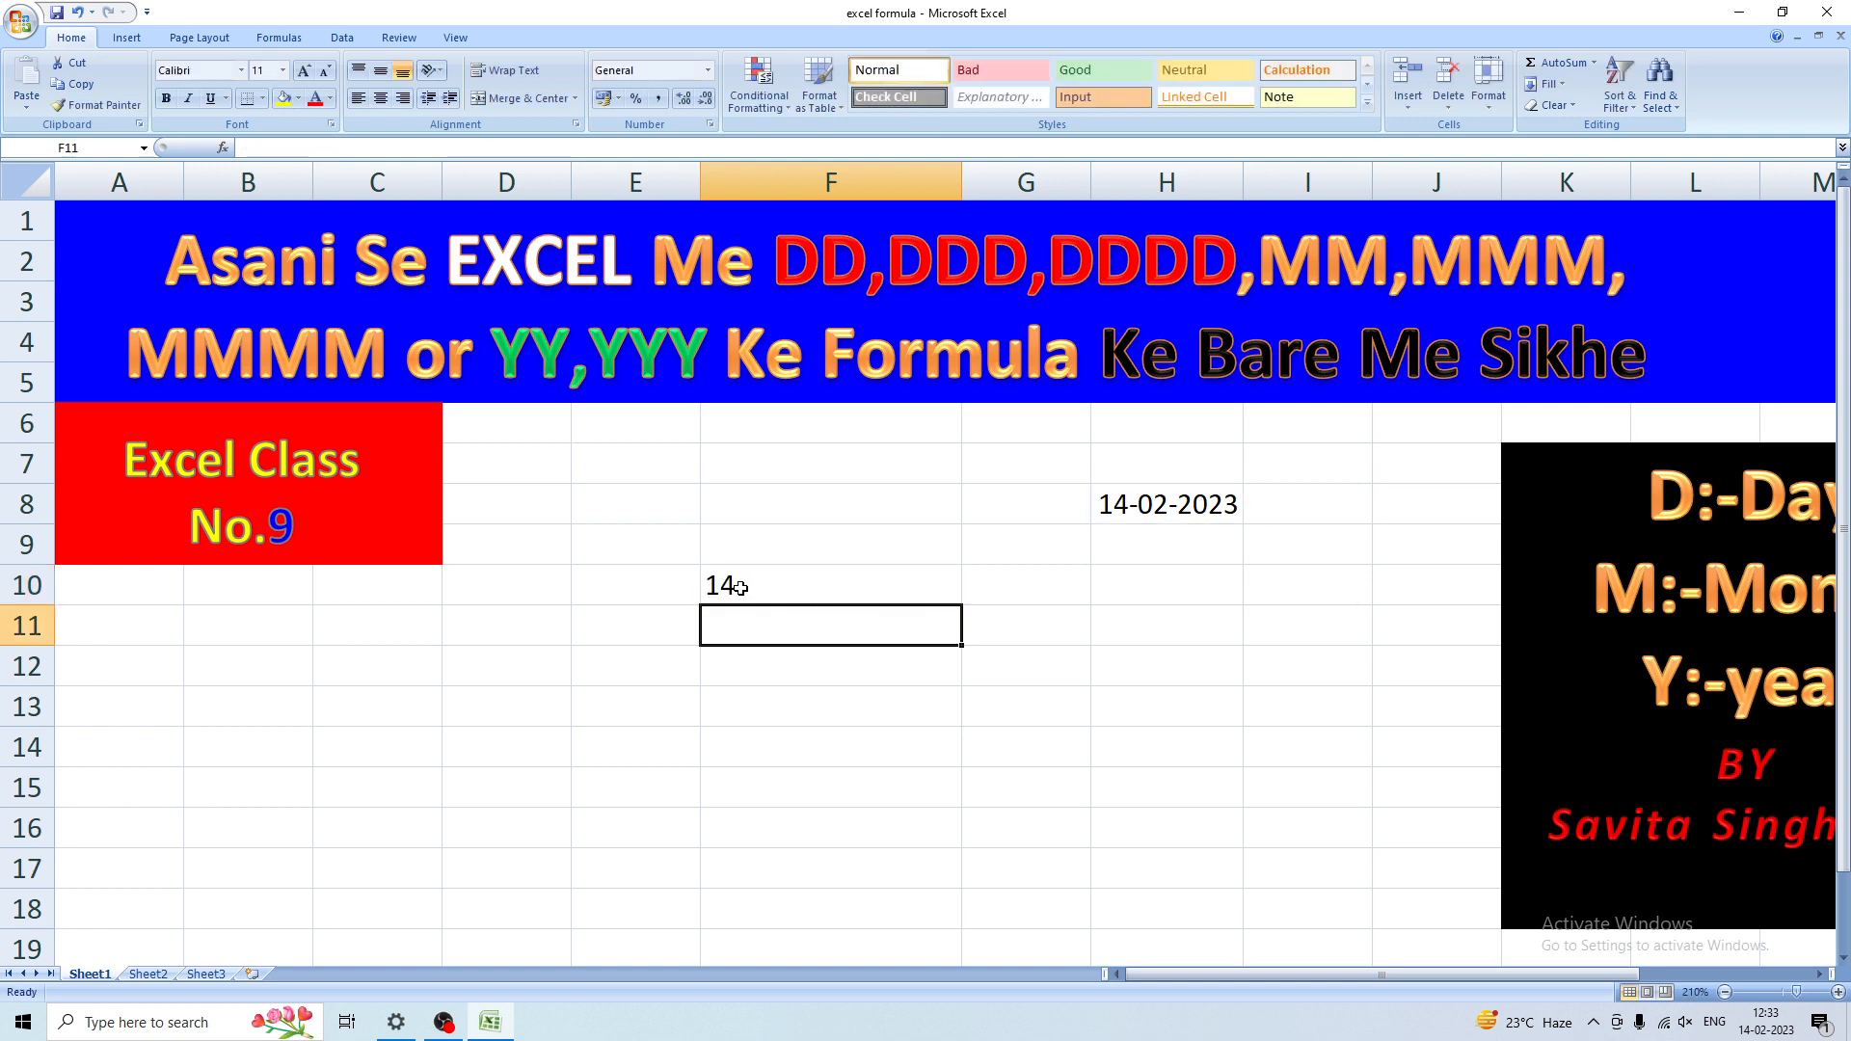
Narrow column F by roughly a third and clear the formula from cell F10
drag(963, 183, 882, 182)
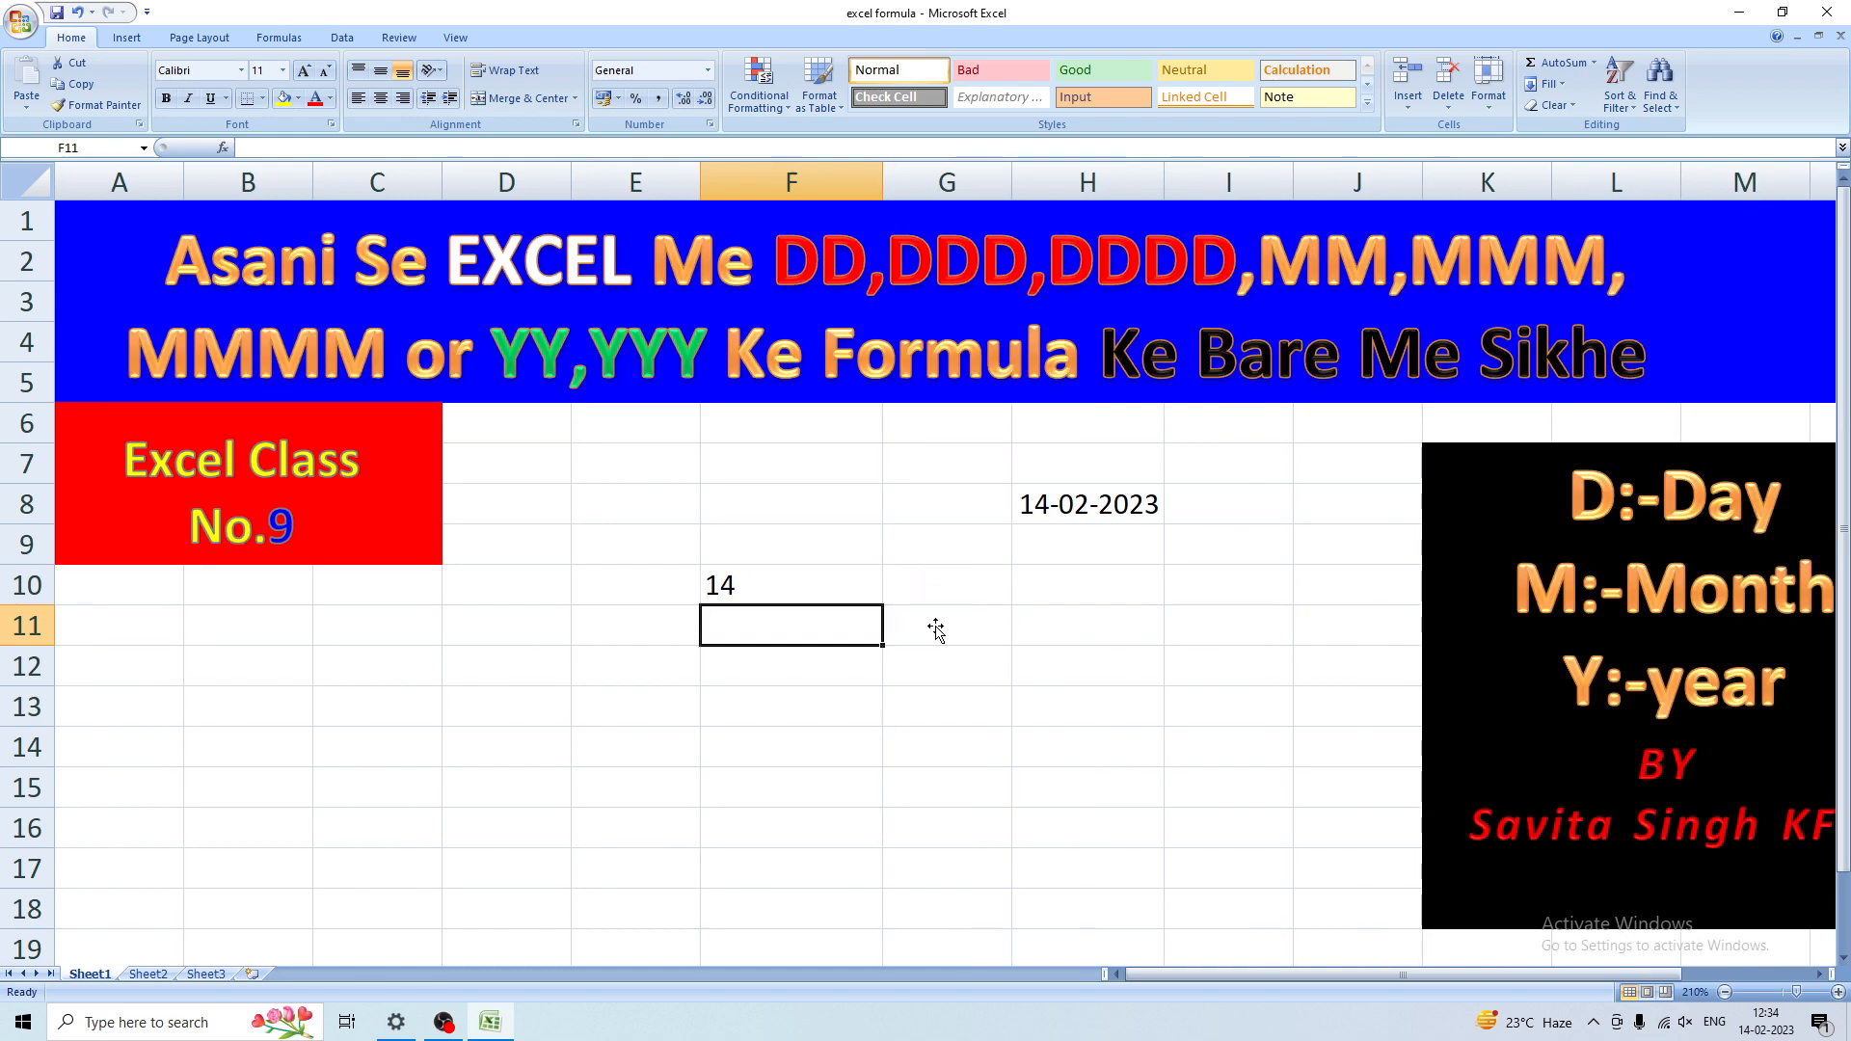
click(806, 587)
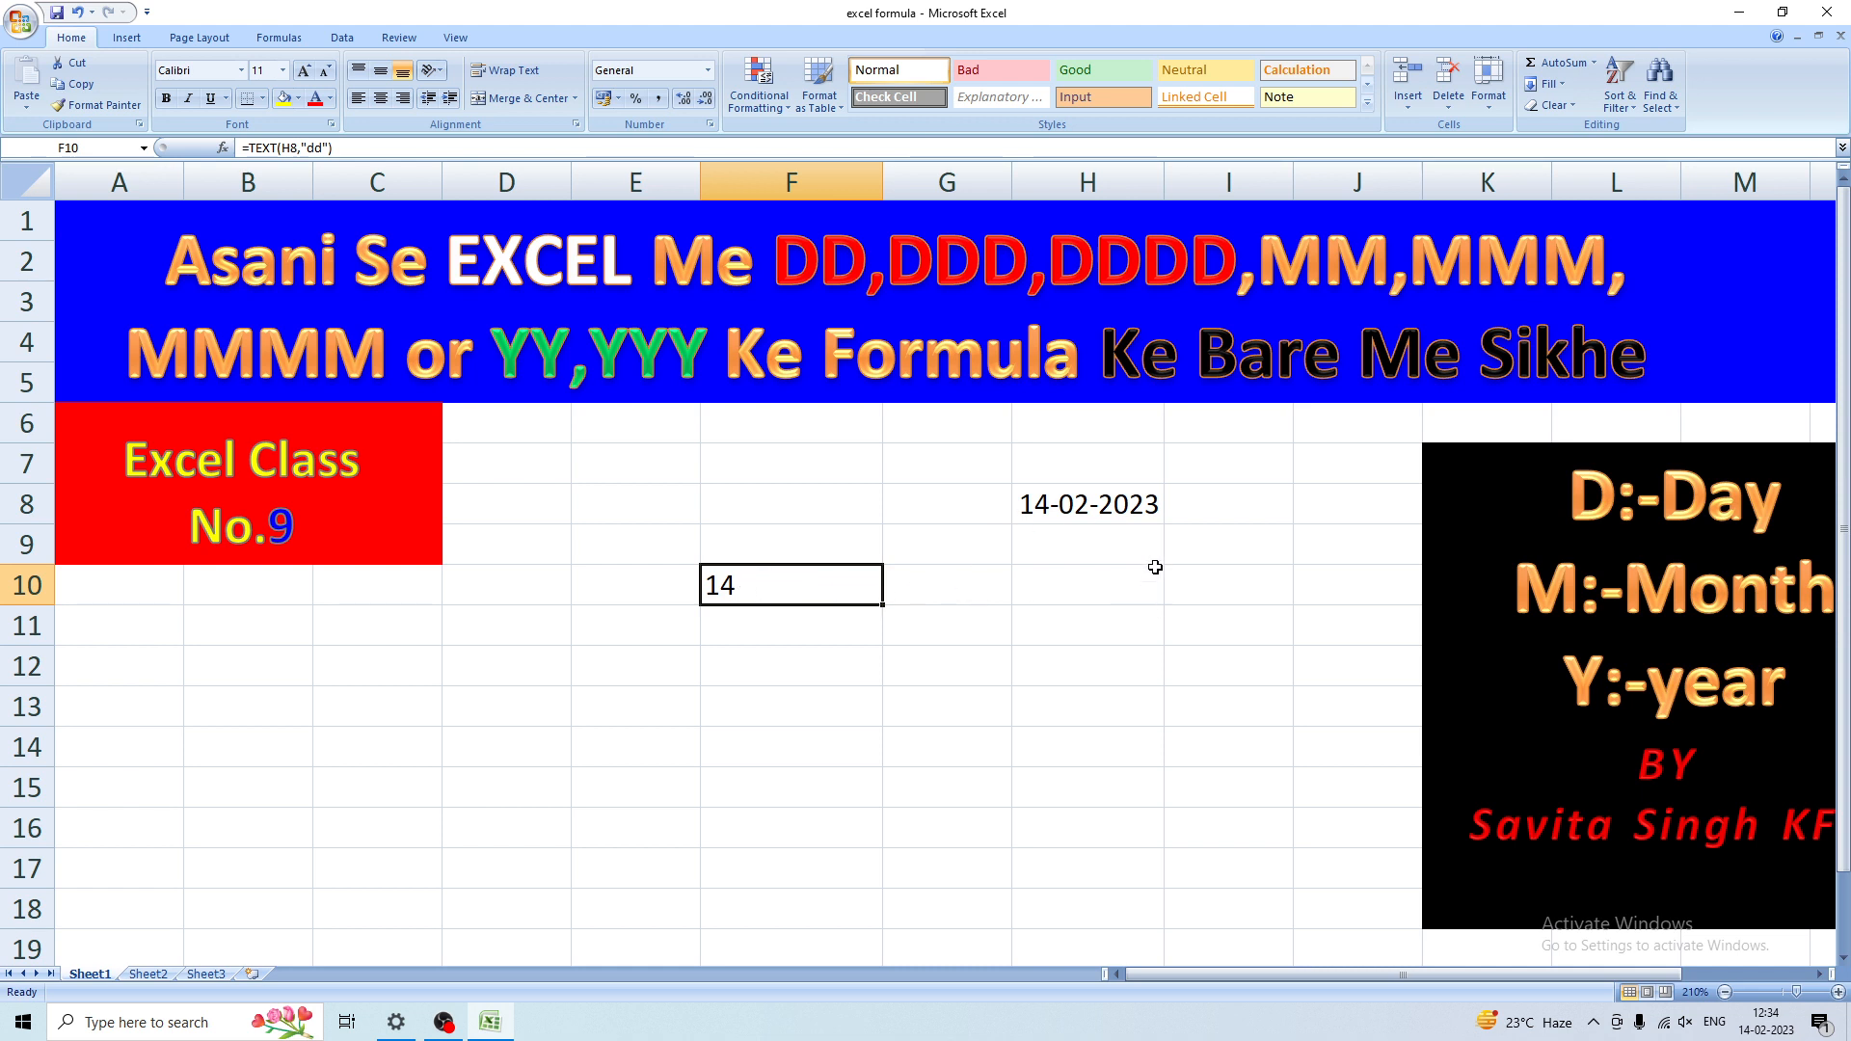
key(BackSpace)
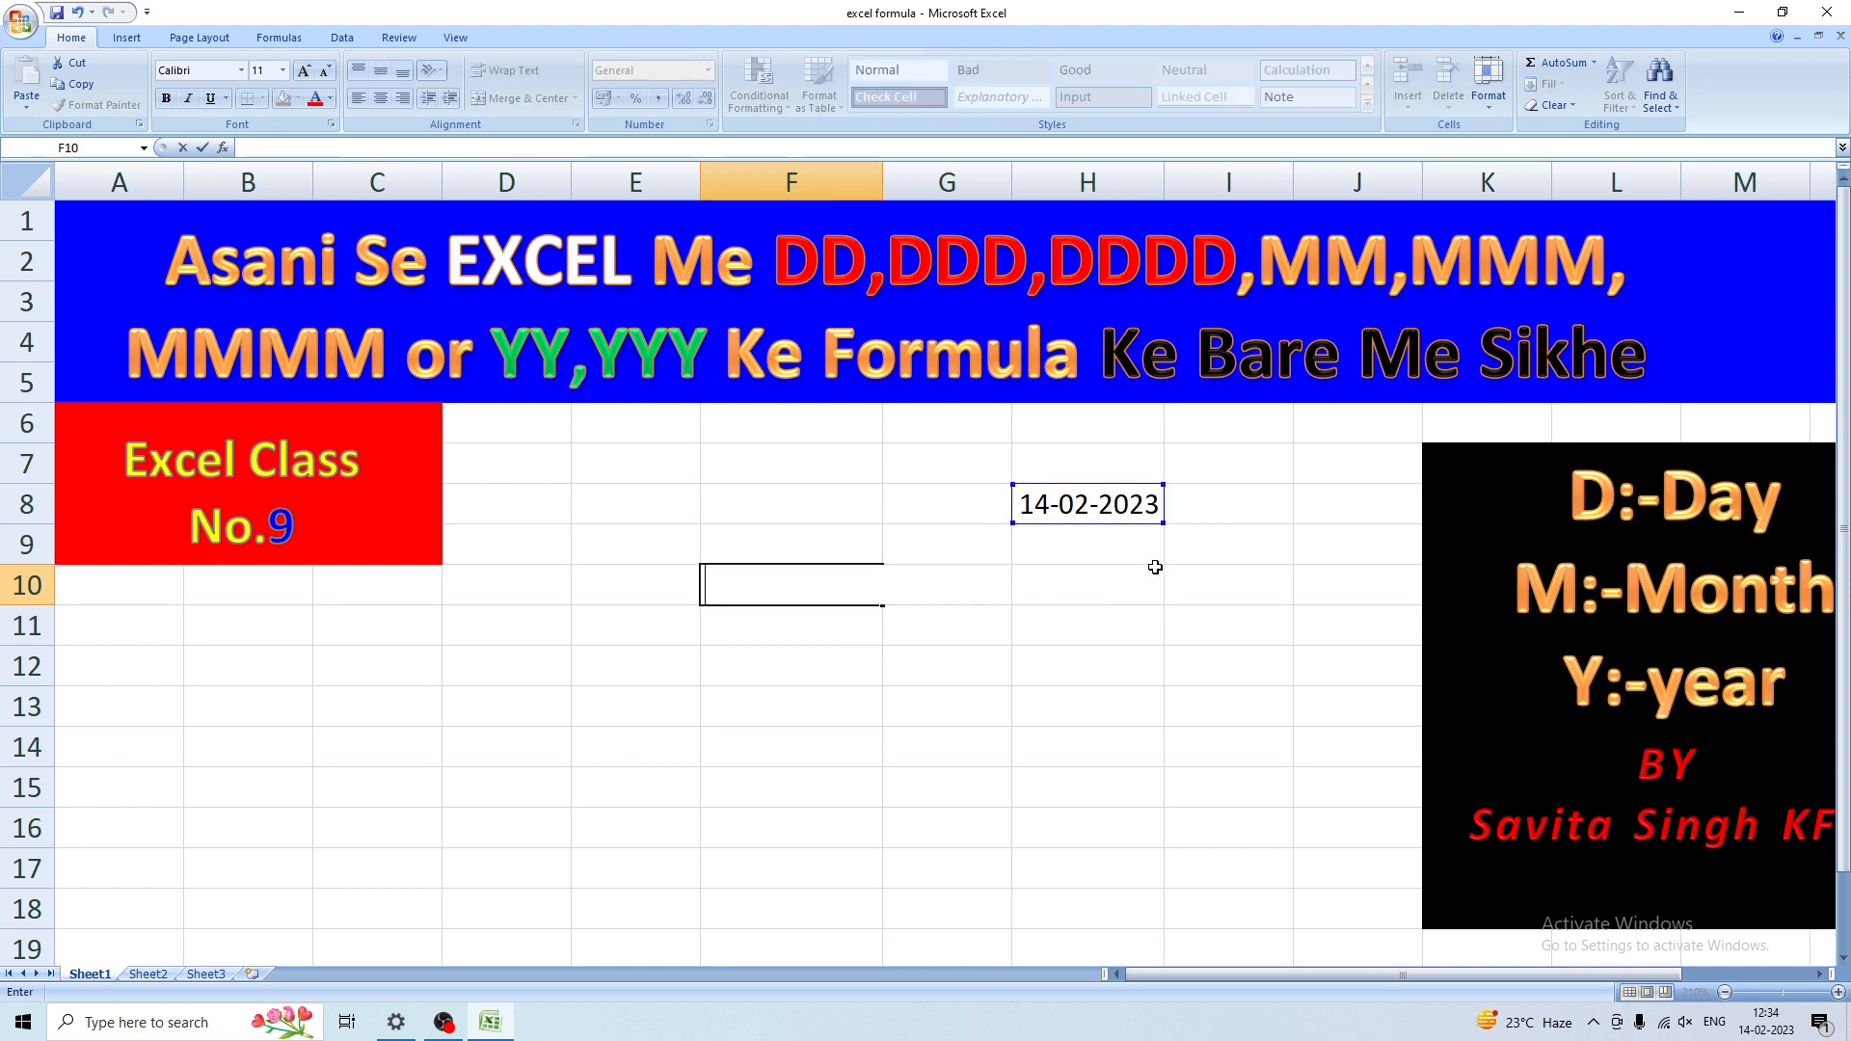
click(766, 771)
Enter the formula =TEXT(H8,"ddd") in cell F10 to return the abbreviated weekday of the date in H8
click(780, 581)
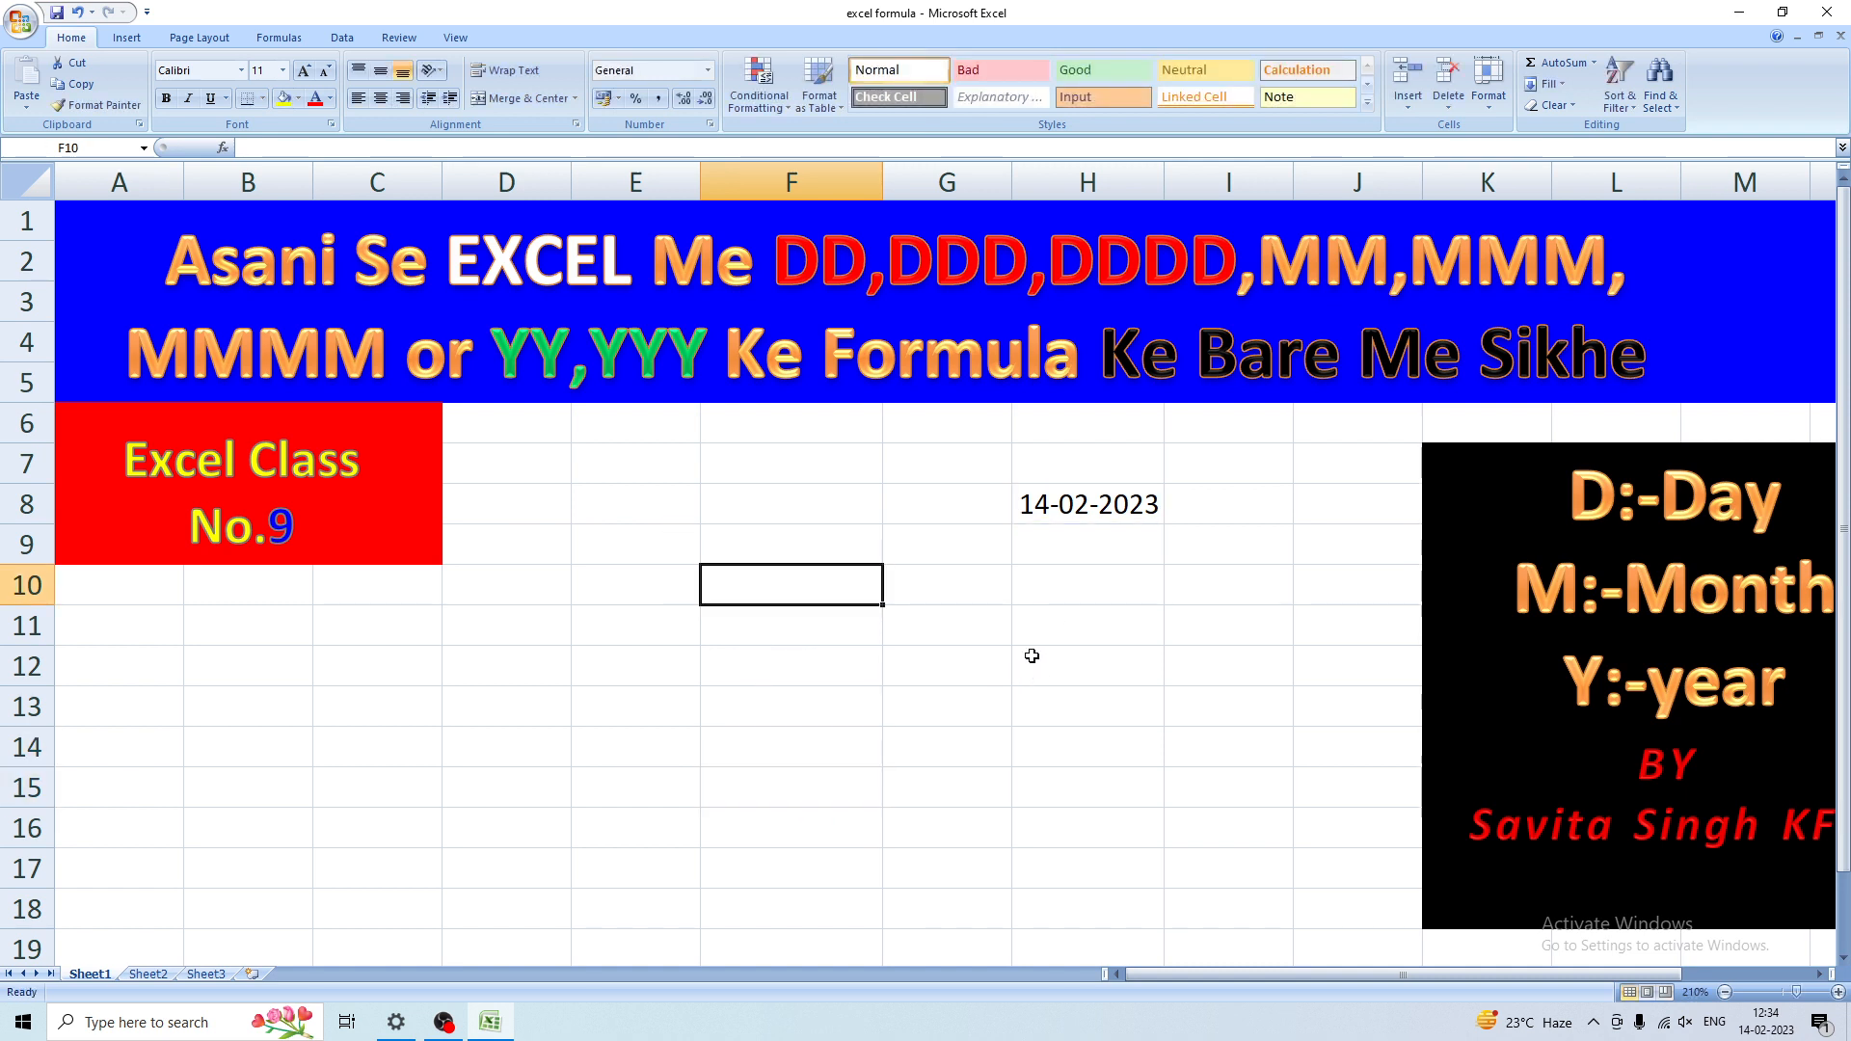
text(=)
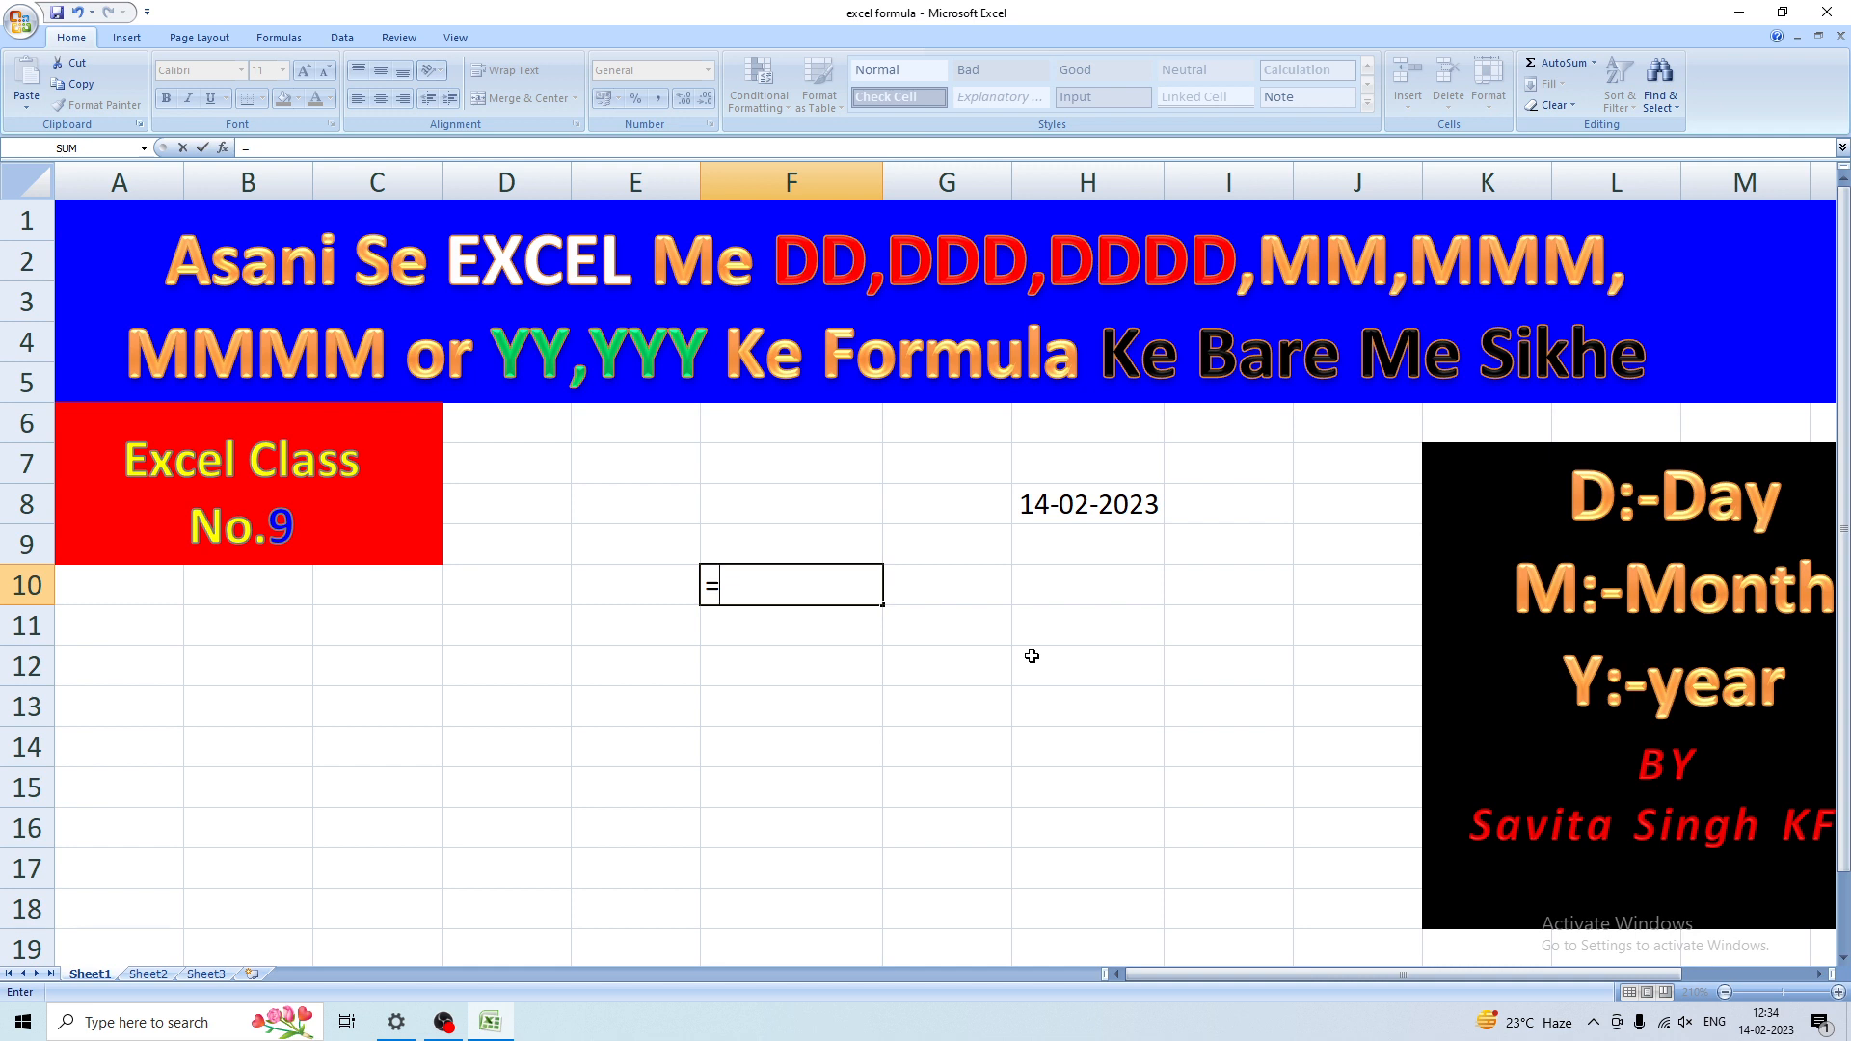
text(T)
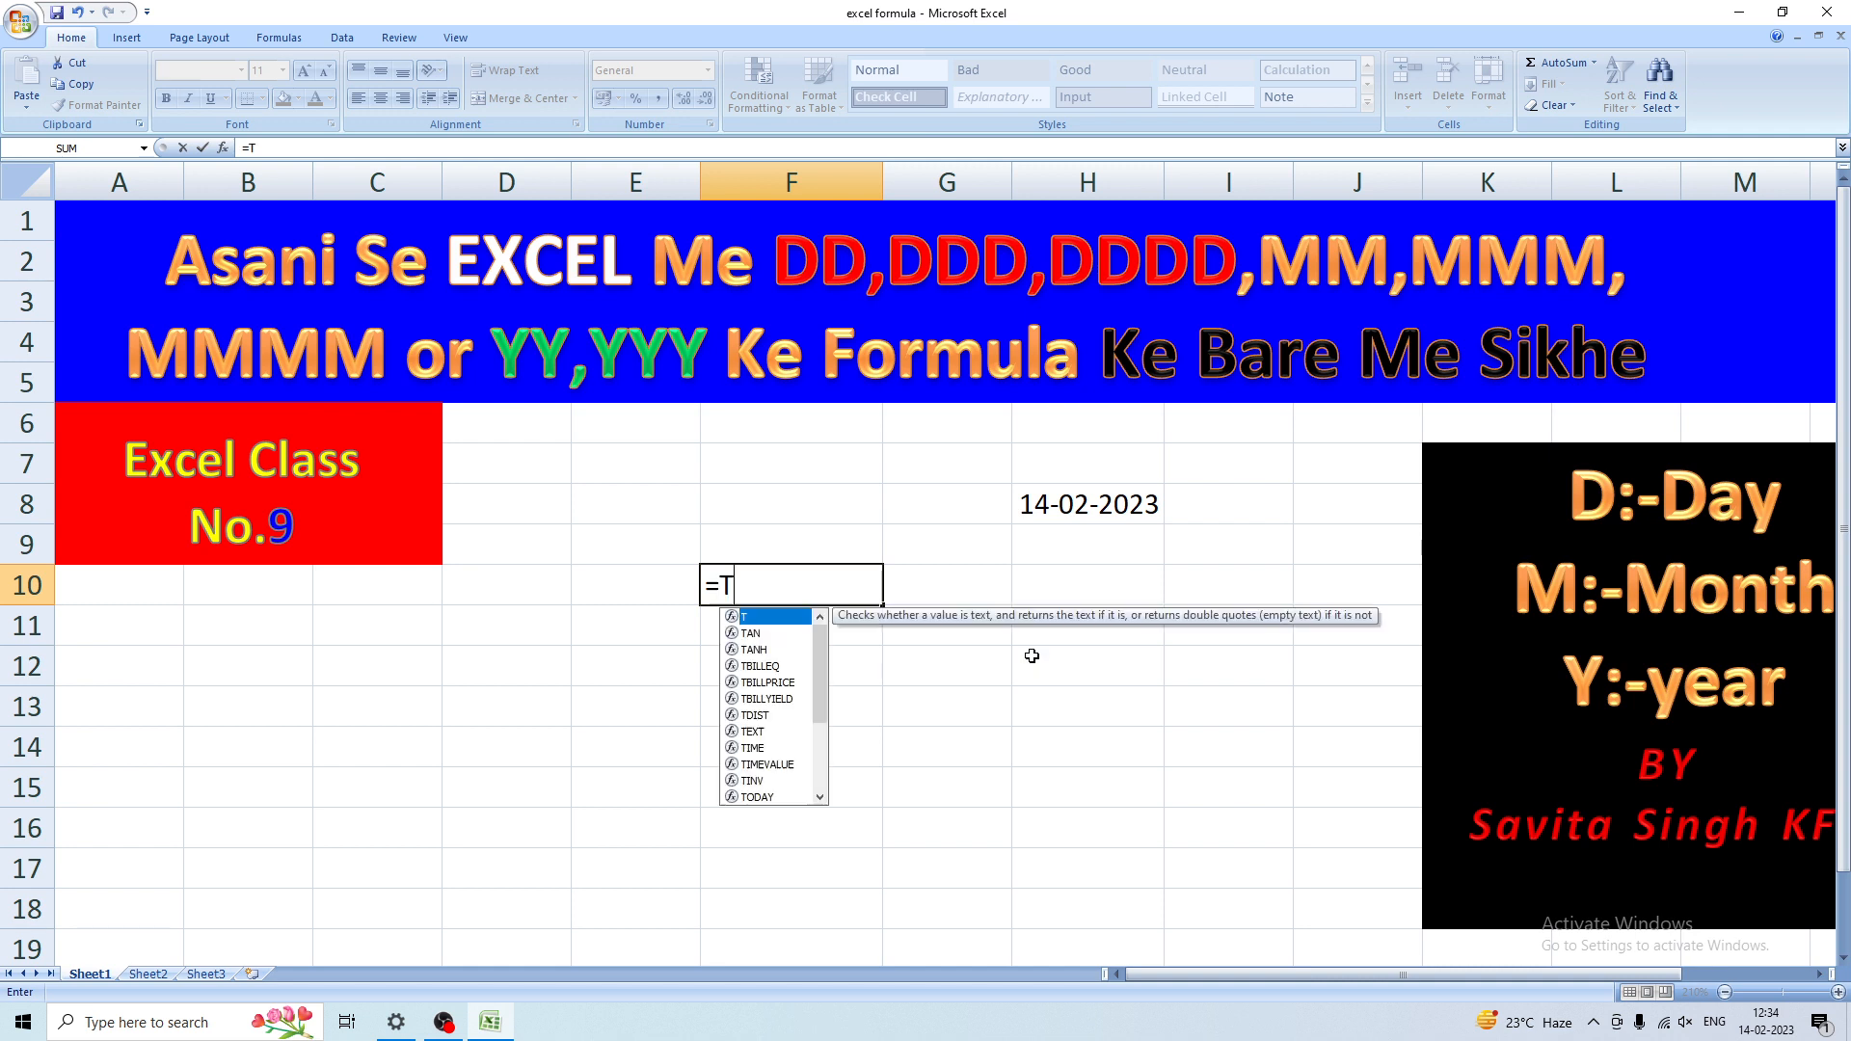
text(ex)
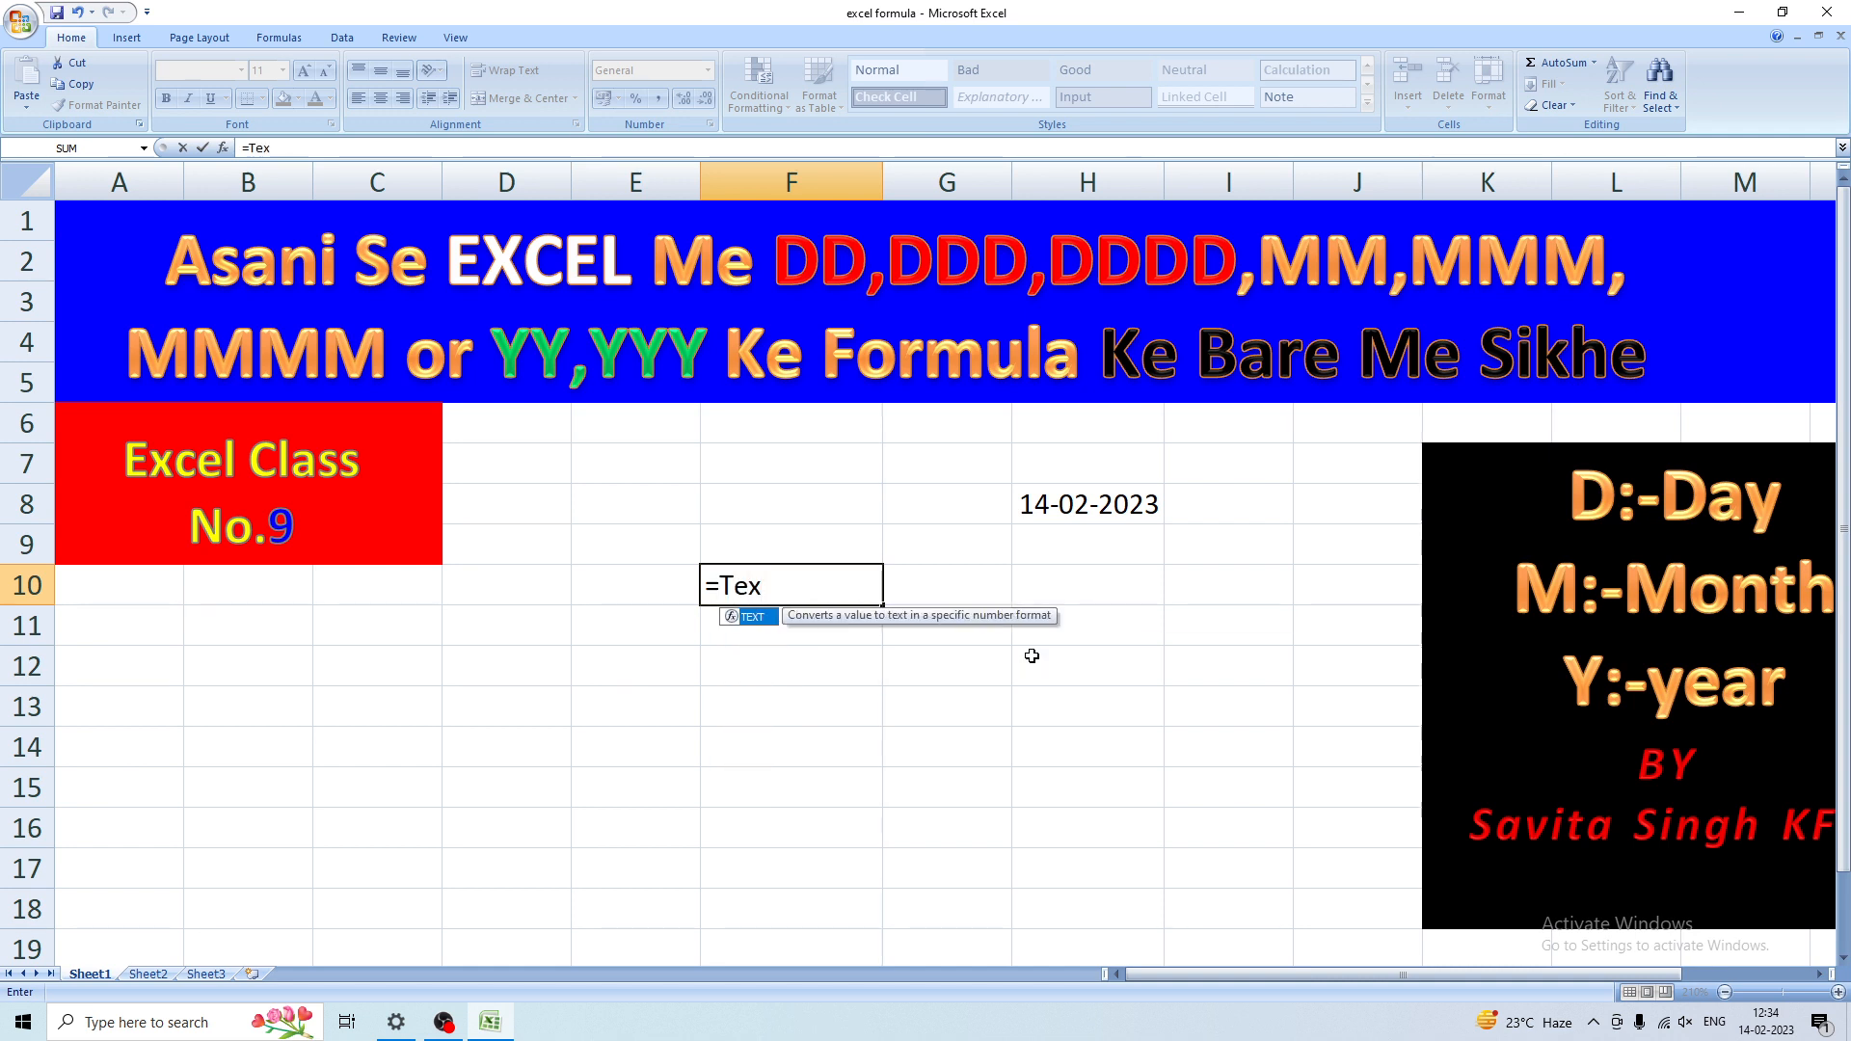
text(t()
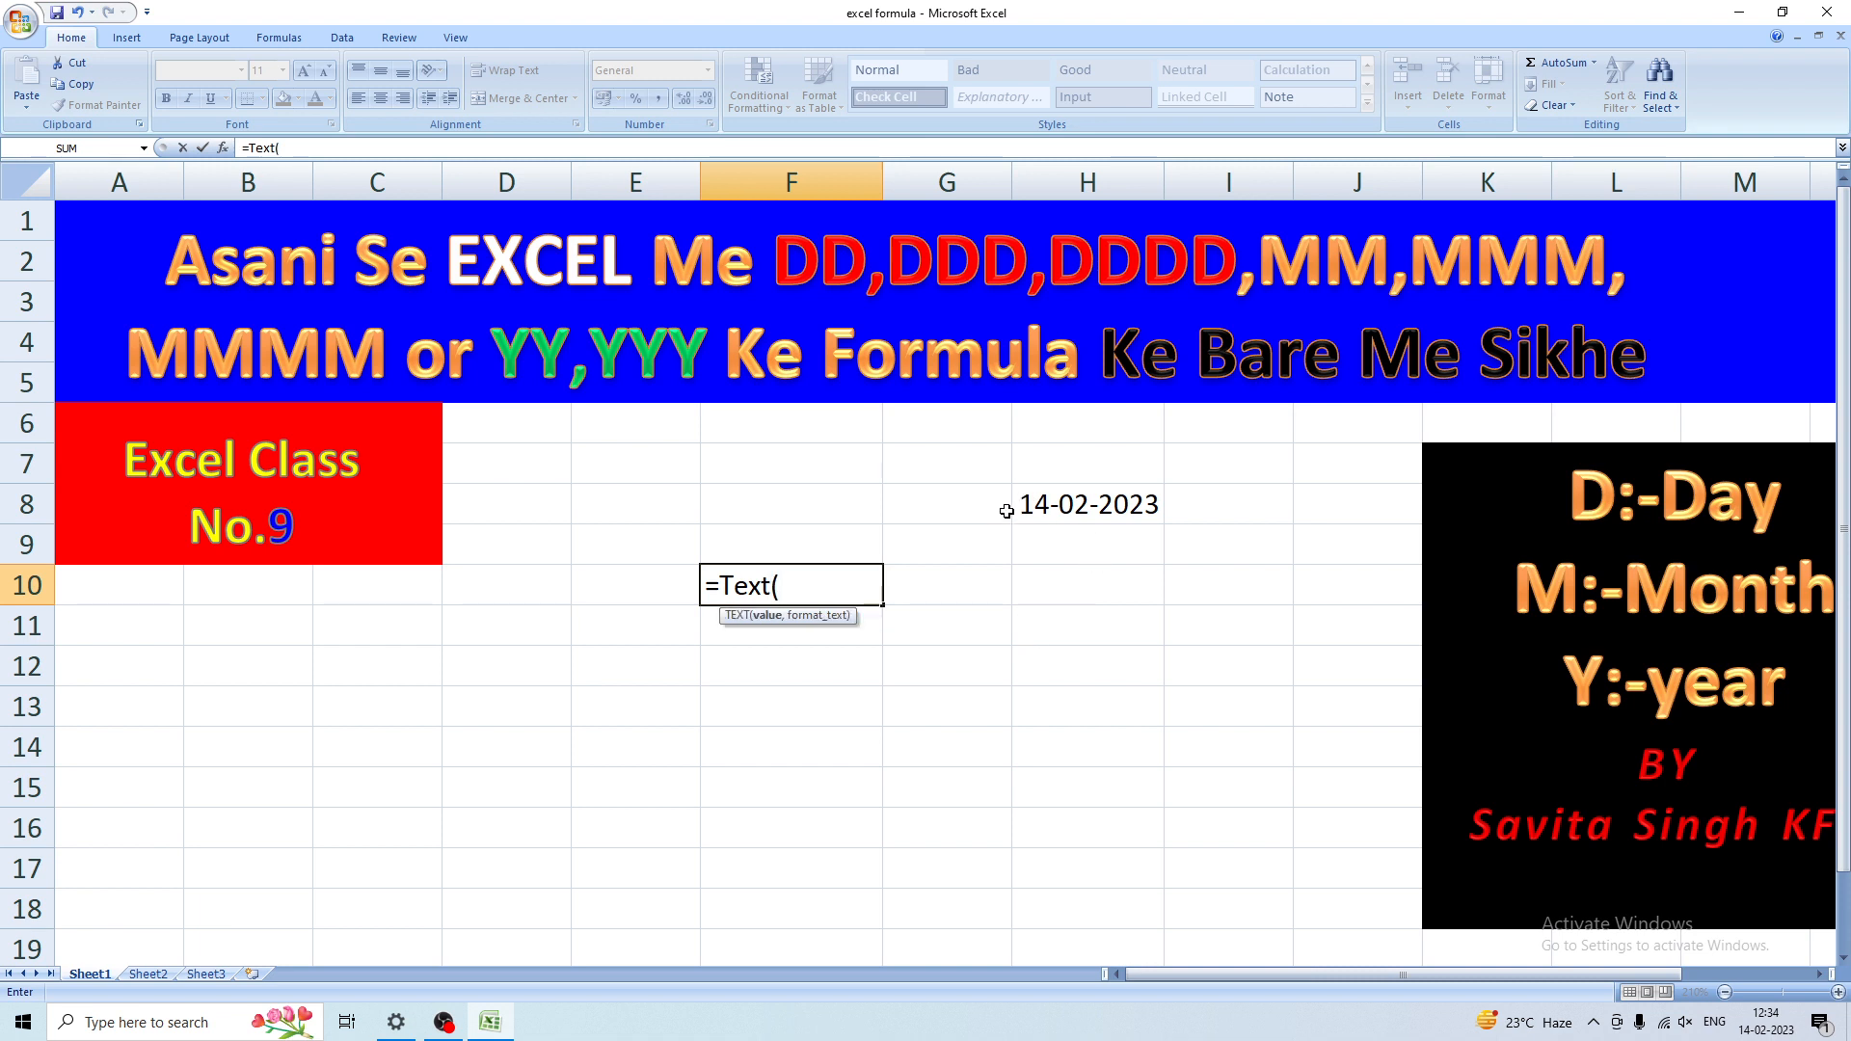
click(1073, 502)
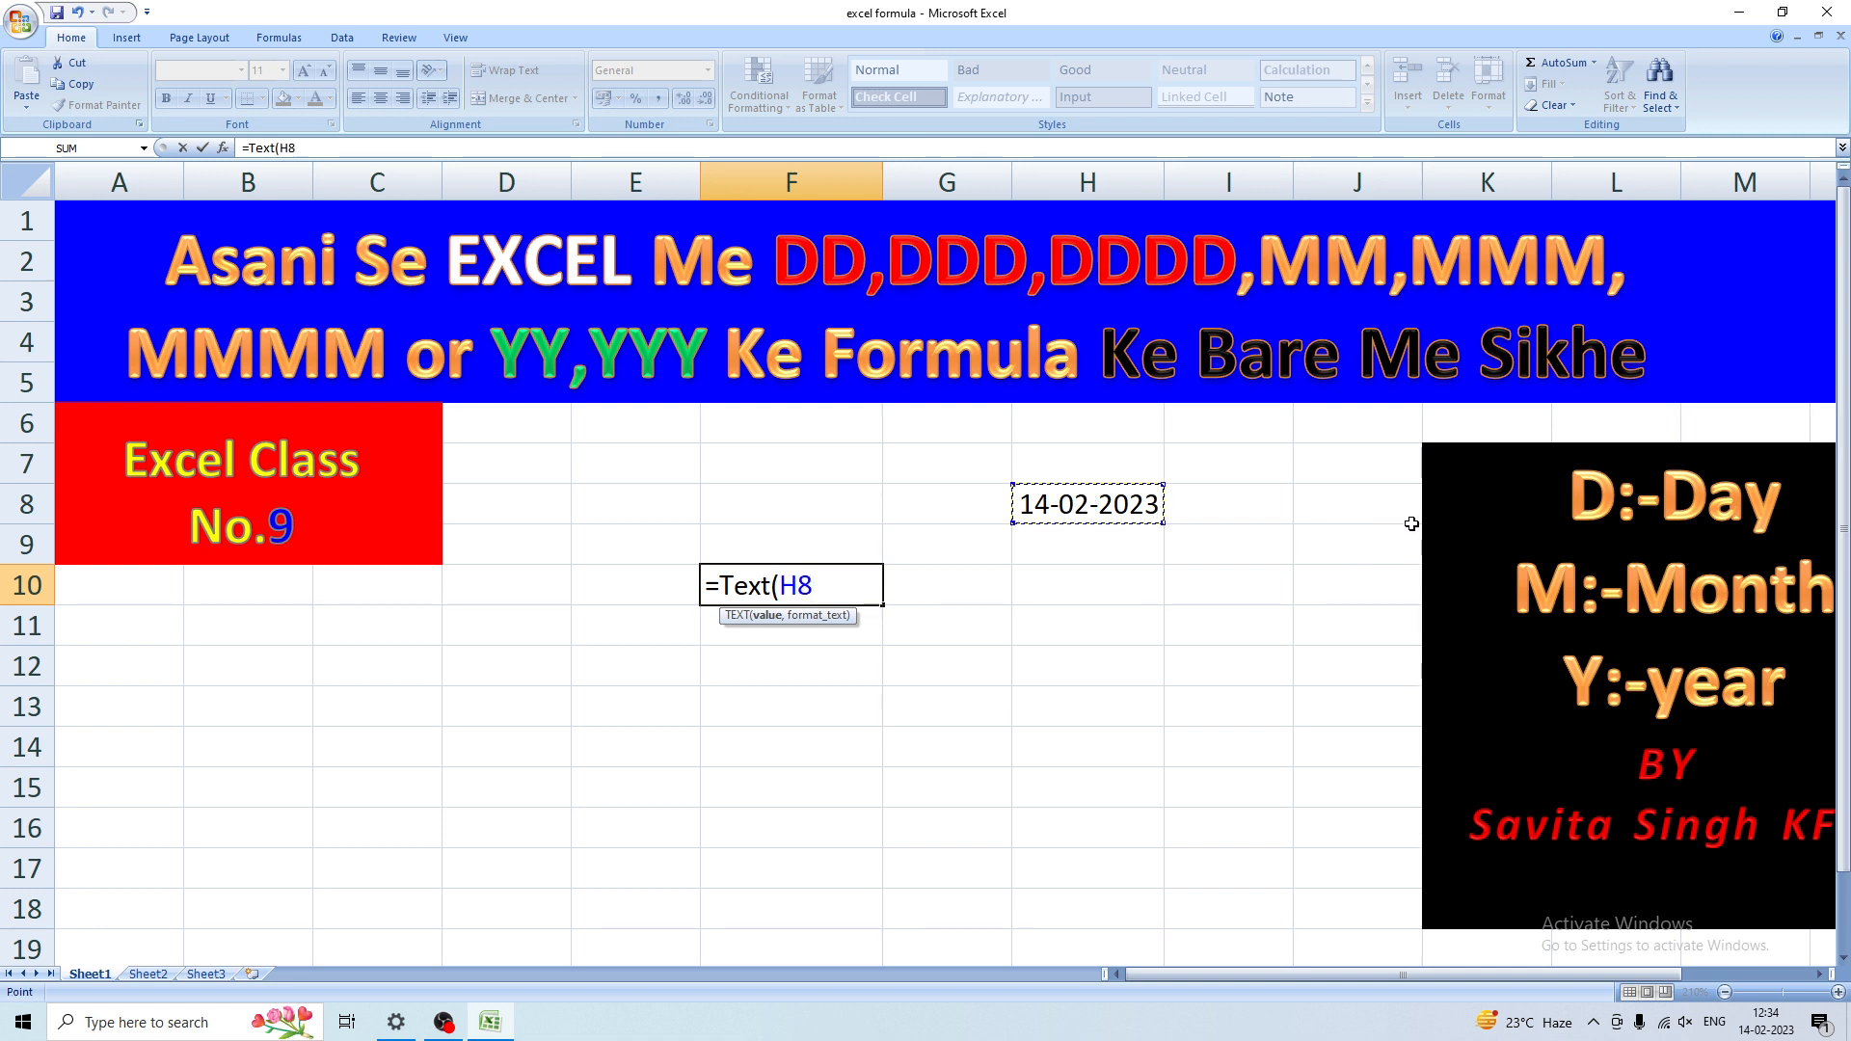
text(,)
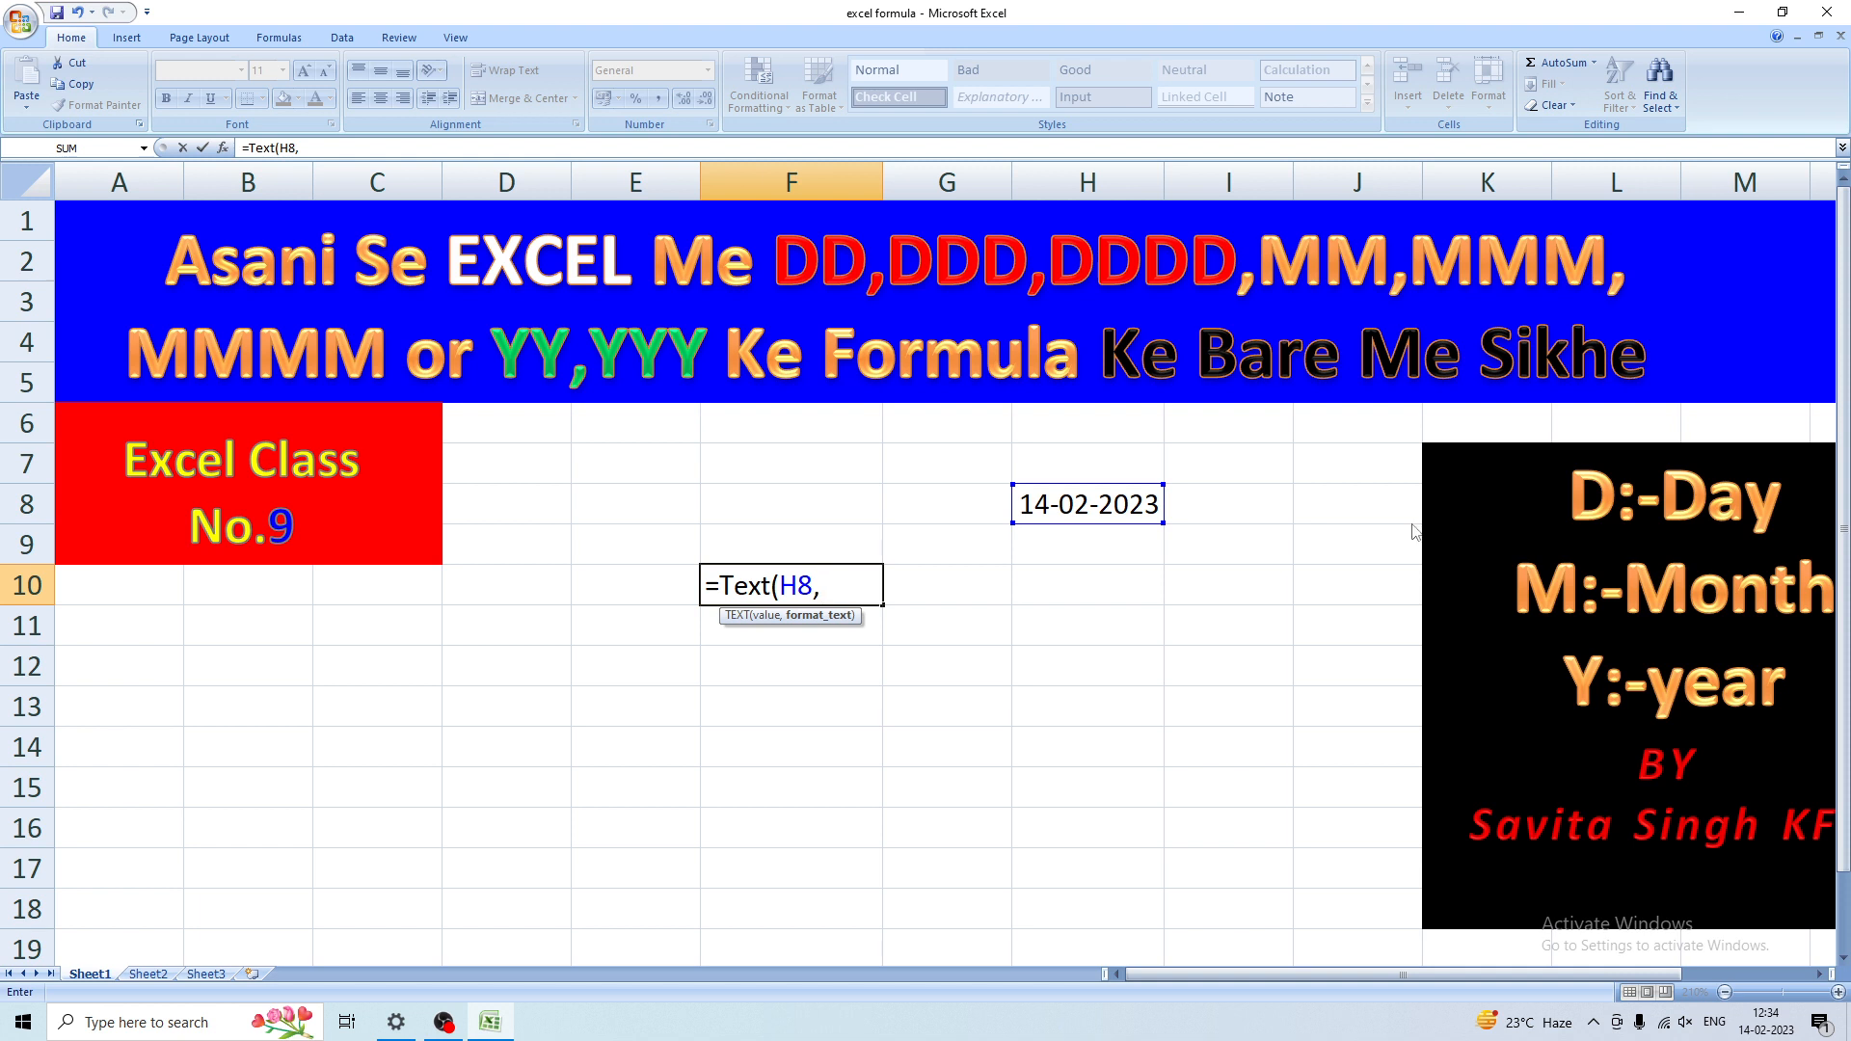
text(")
text(ddd"))
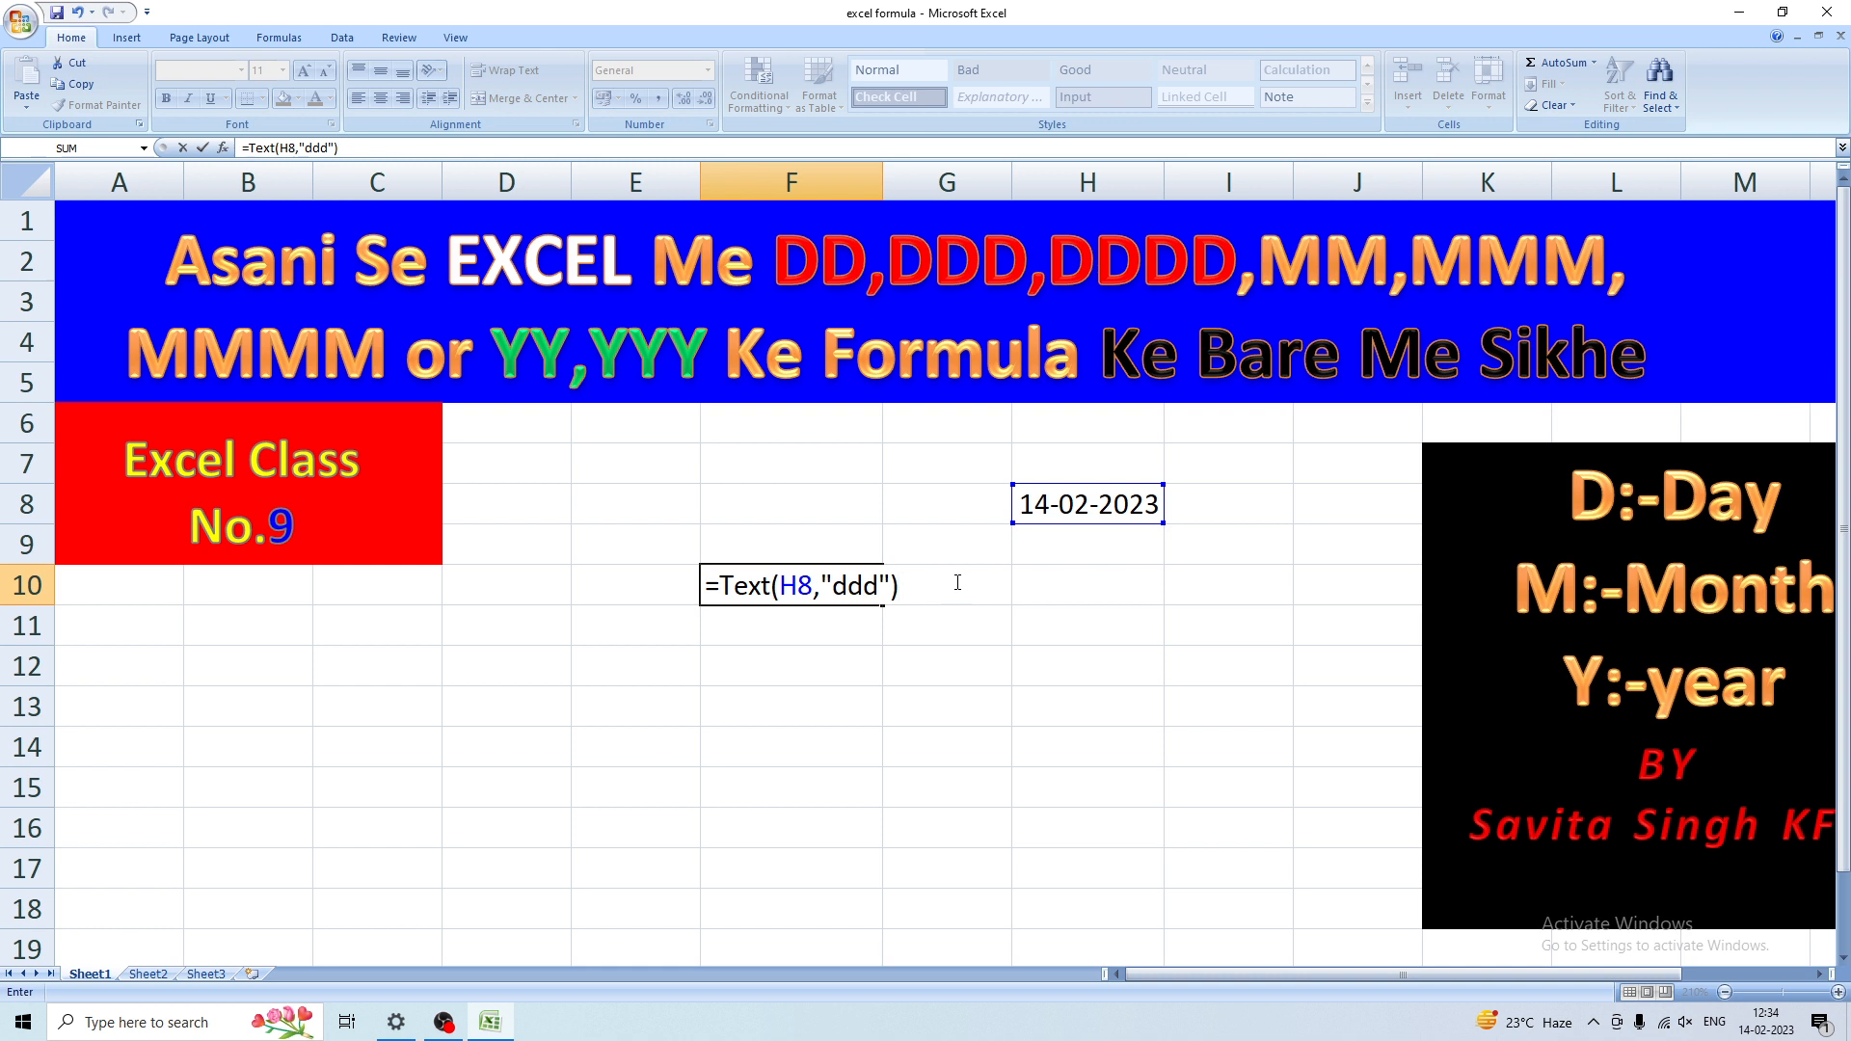
key(Return)
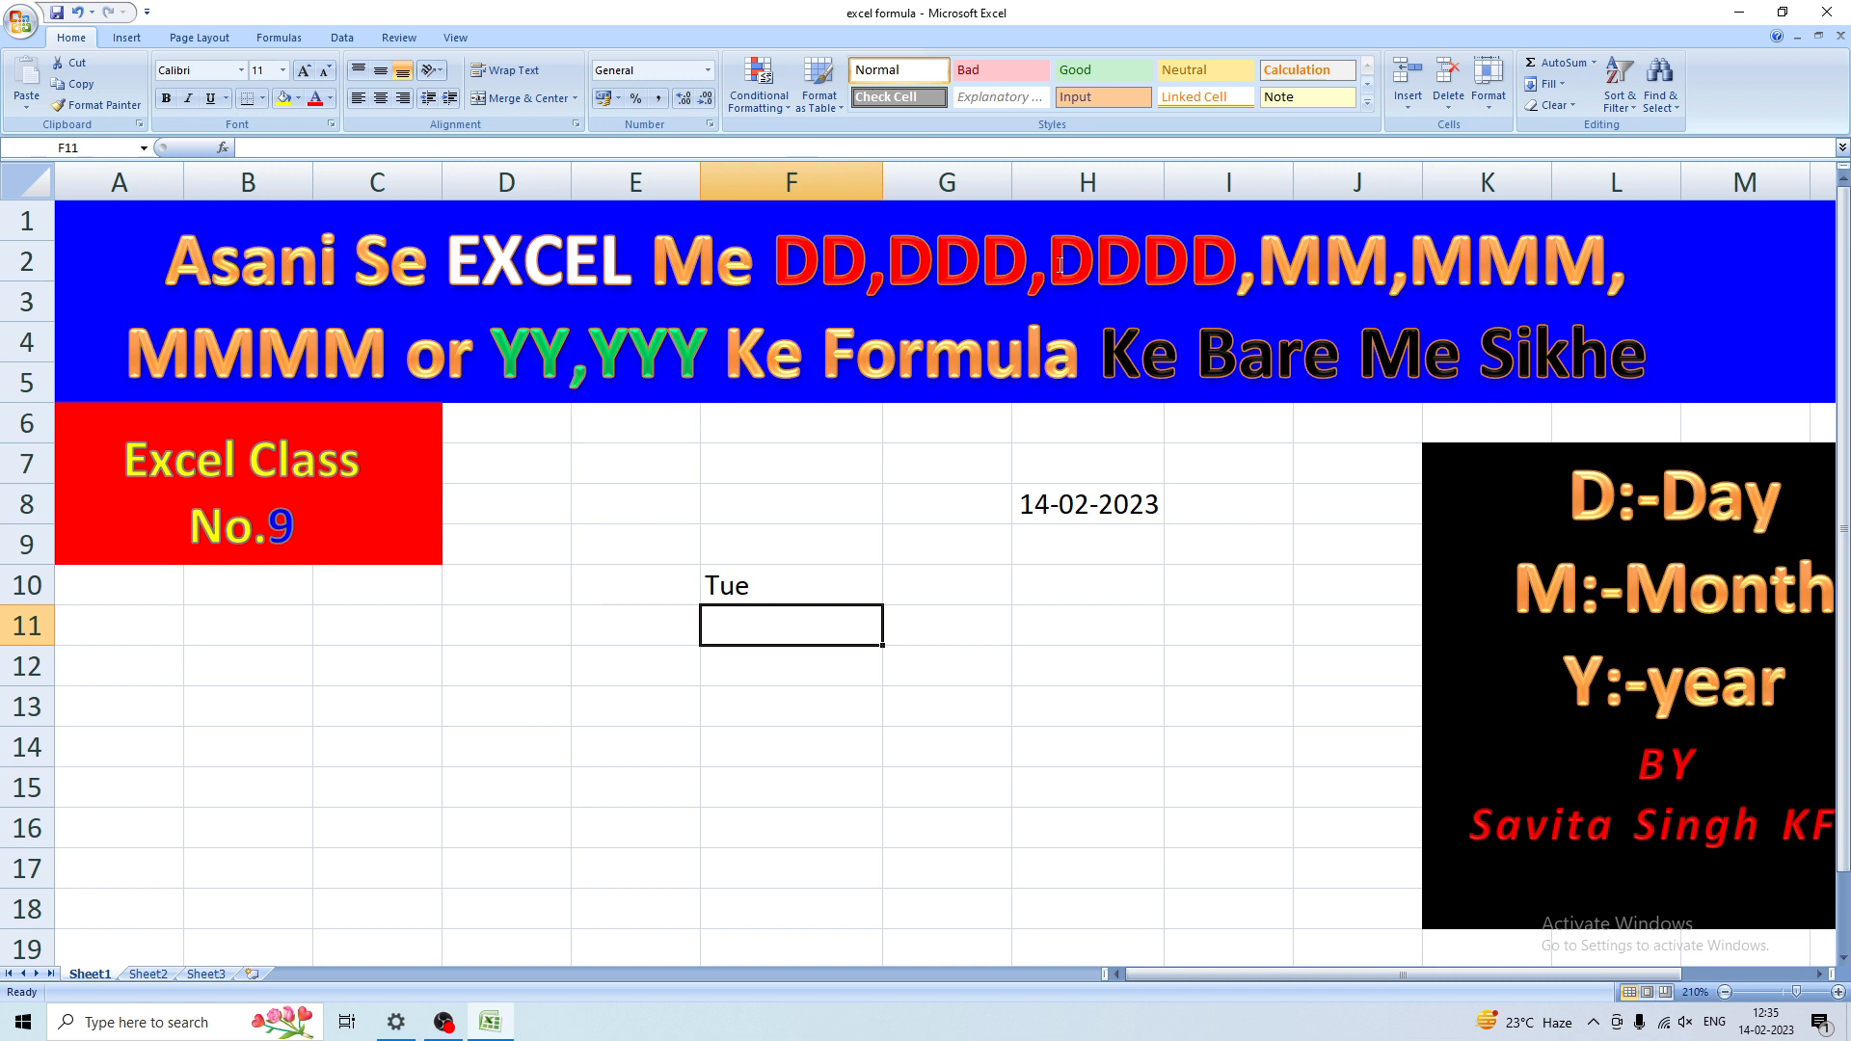
Replace the formula in cell F10 with =TEXT(H8,"DDDD") to return the full weekday name, and select the cell again
click(794, 592)
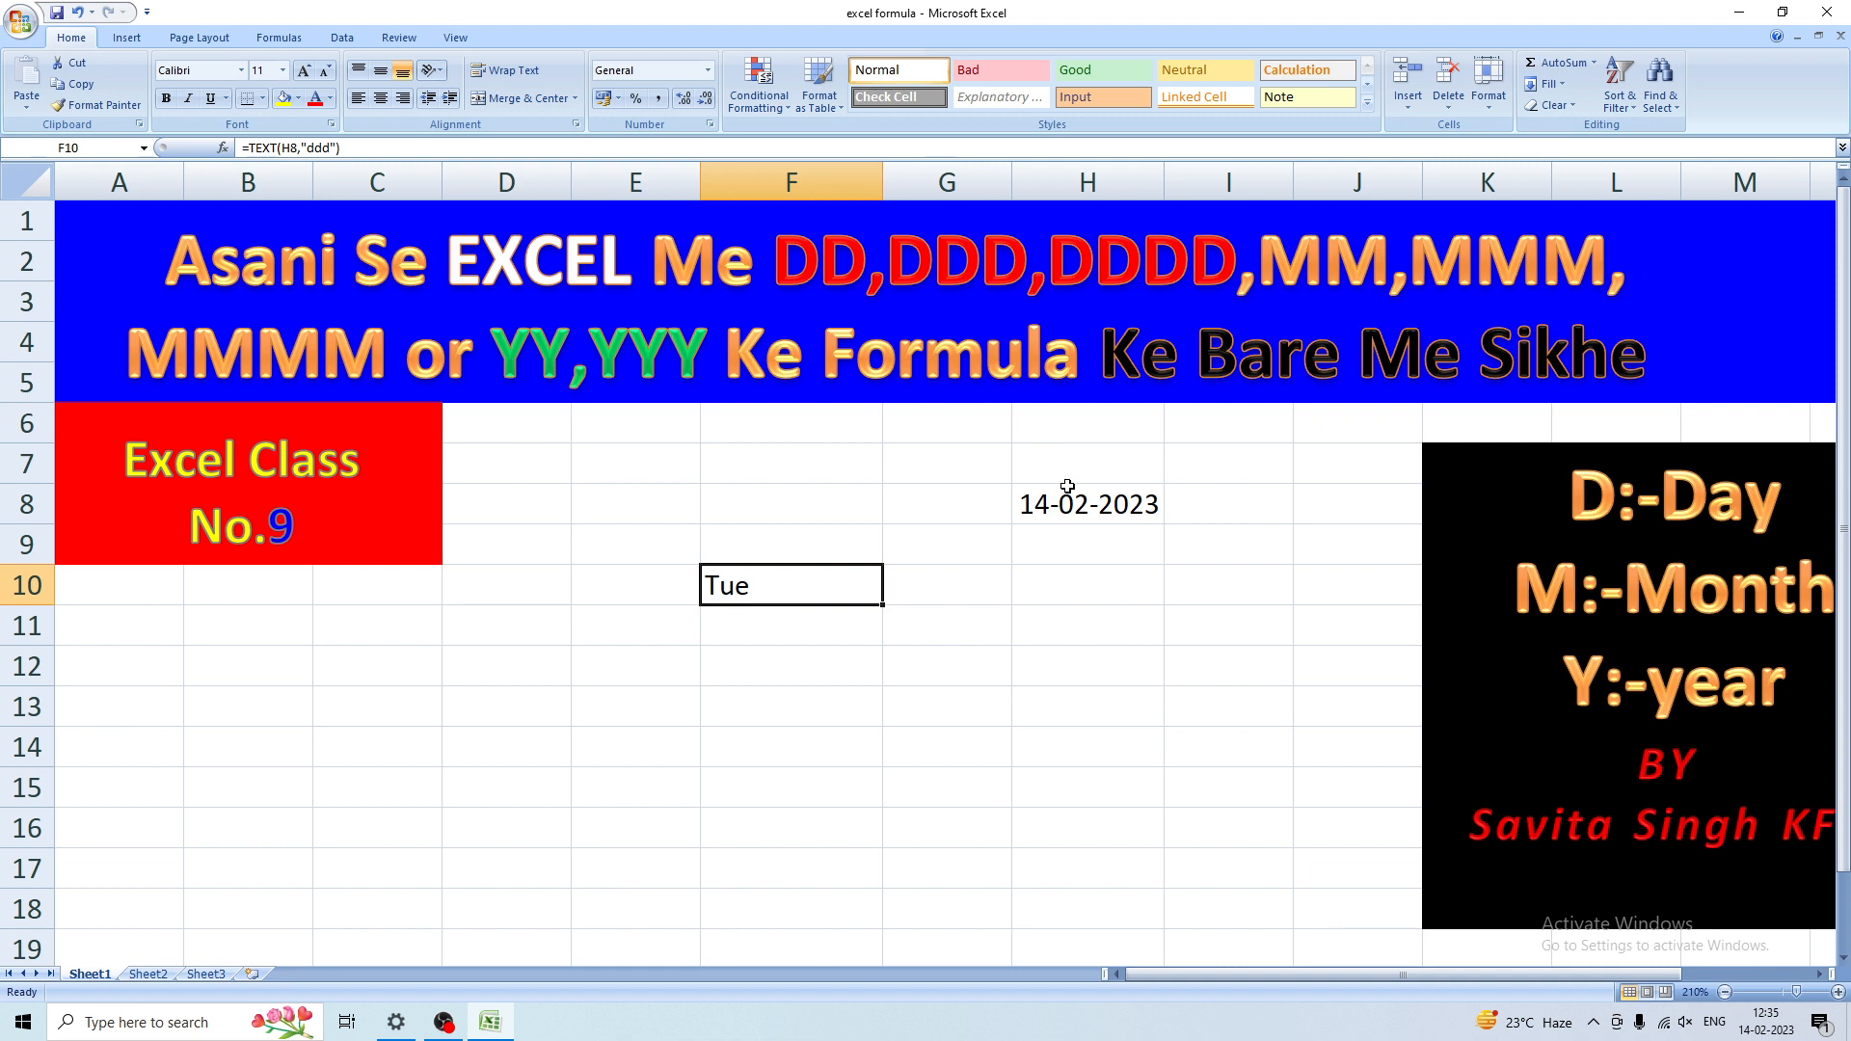
key(BackSpace)
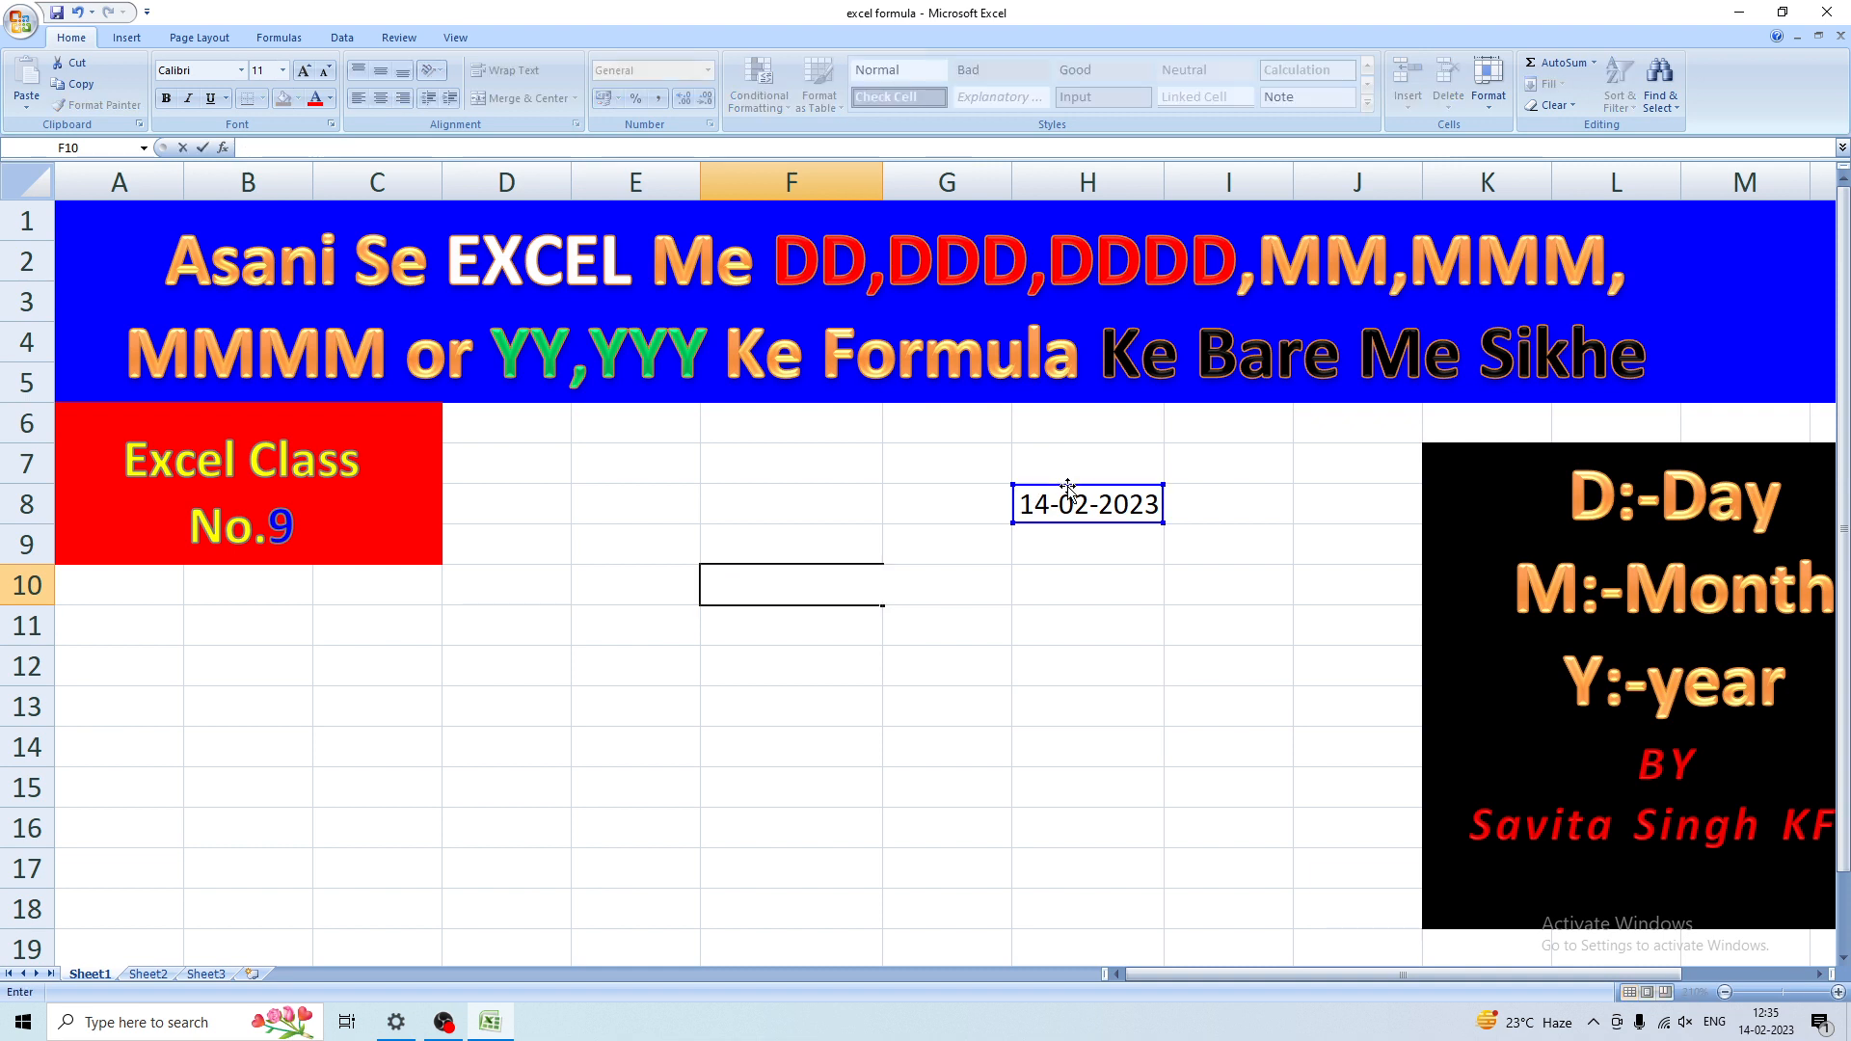
text(=Text)
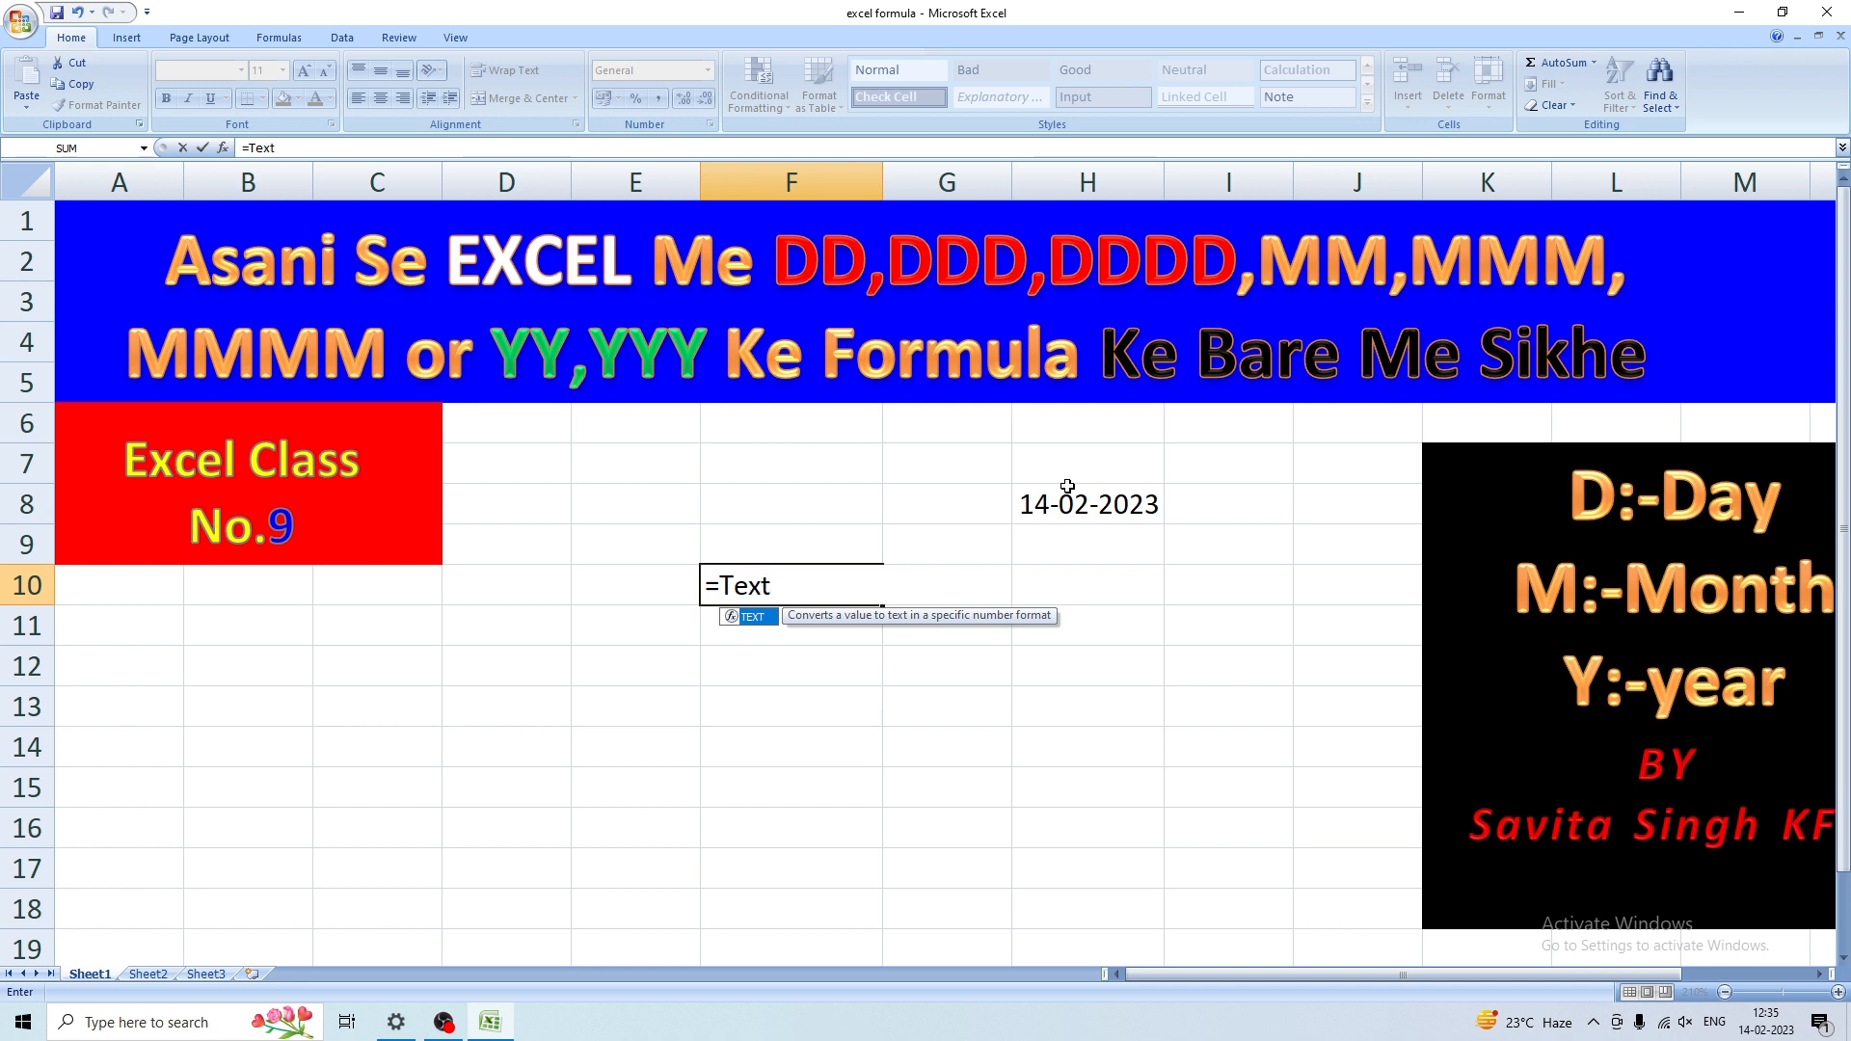
text(()
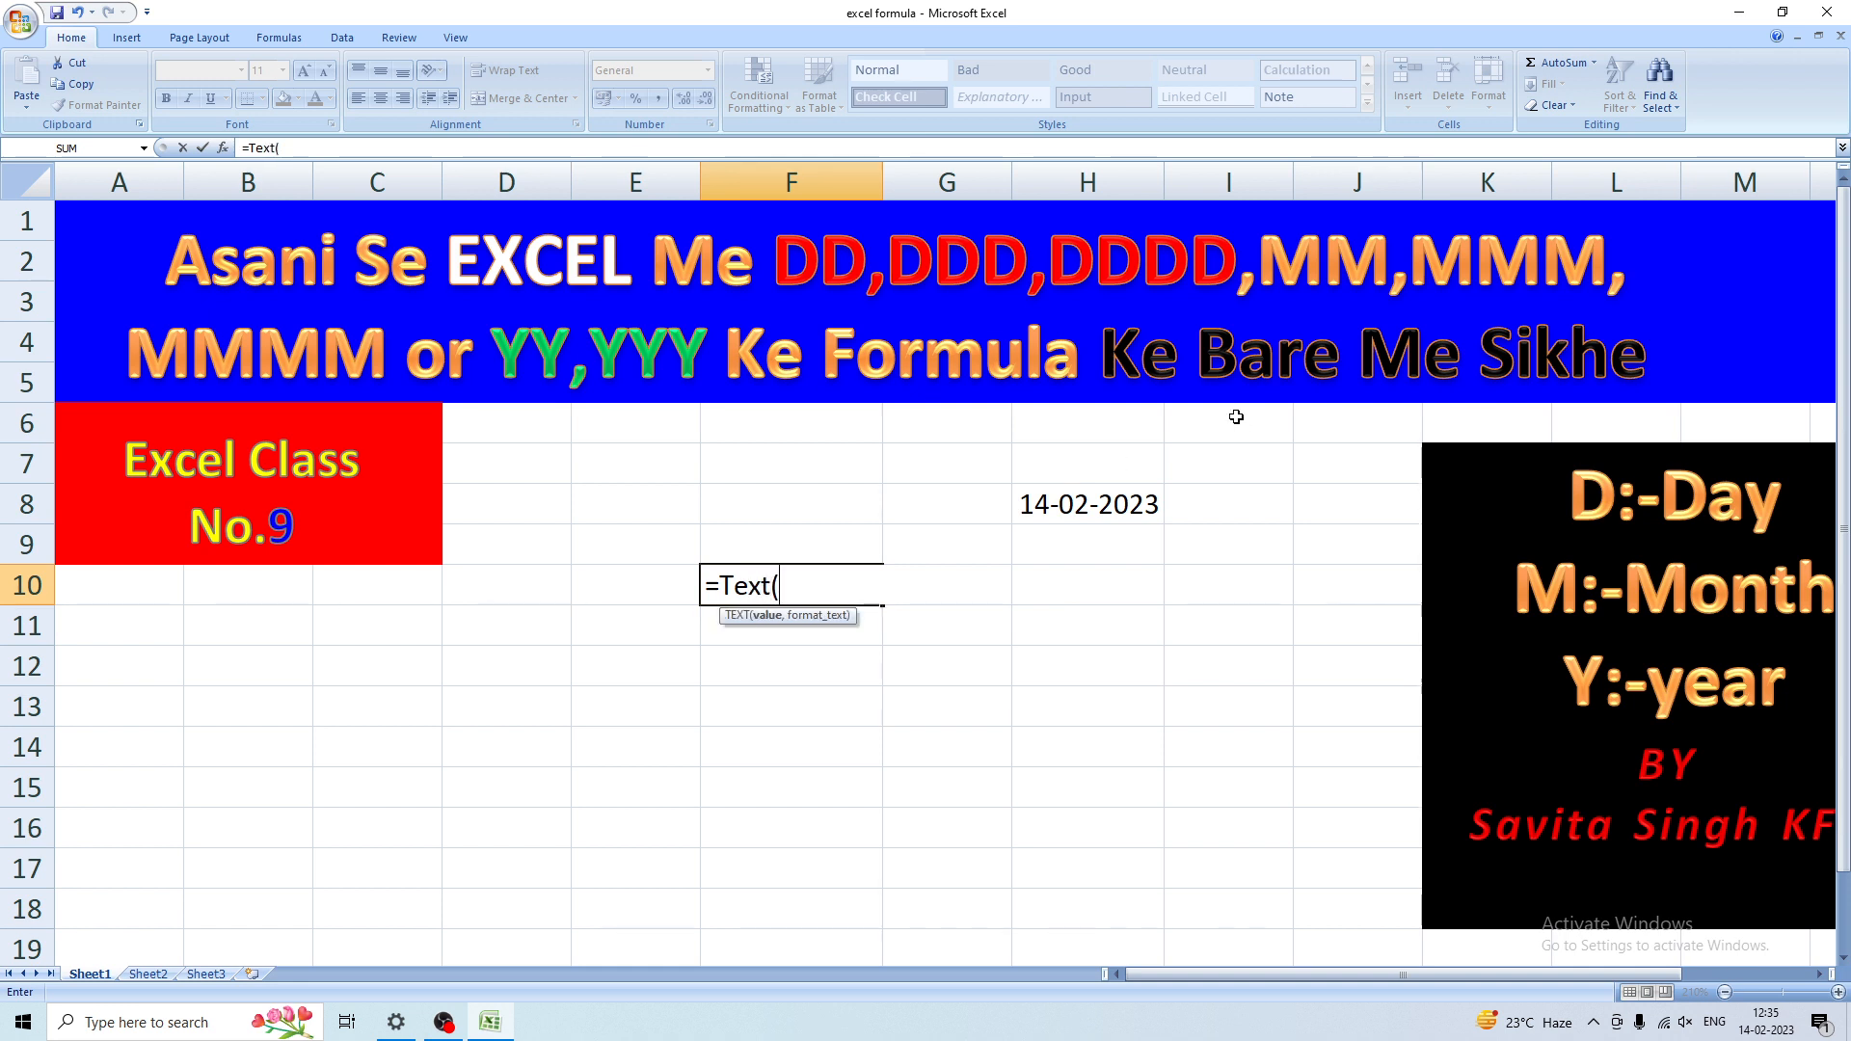
click(1045, 505)
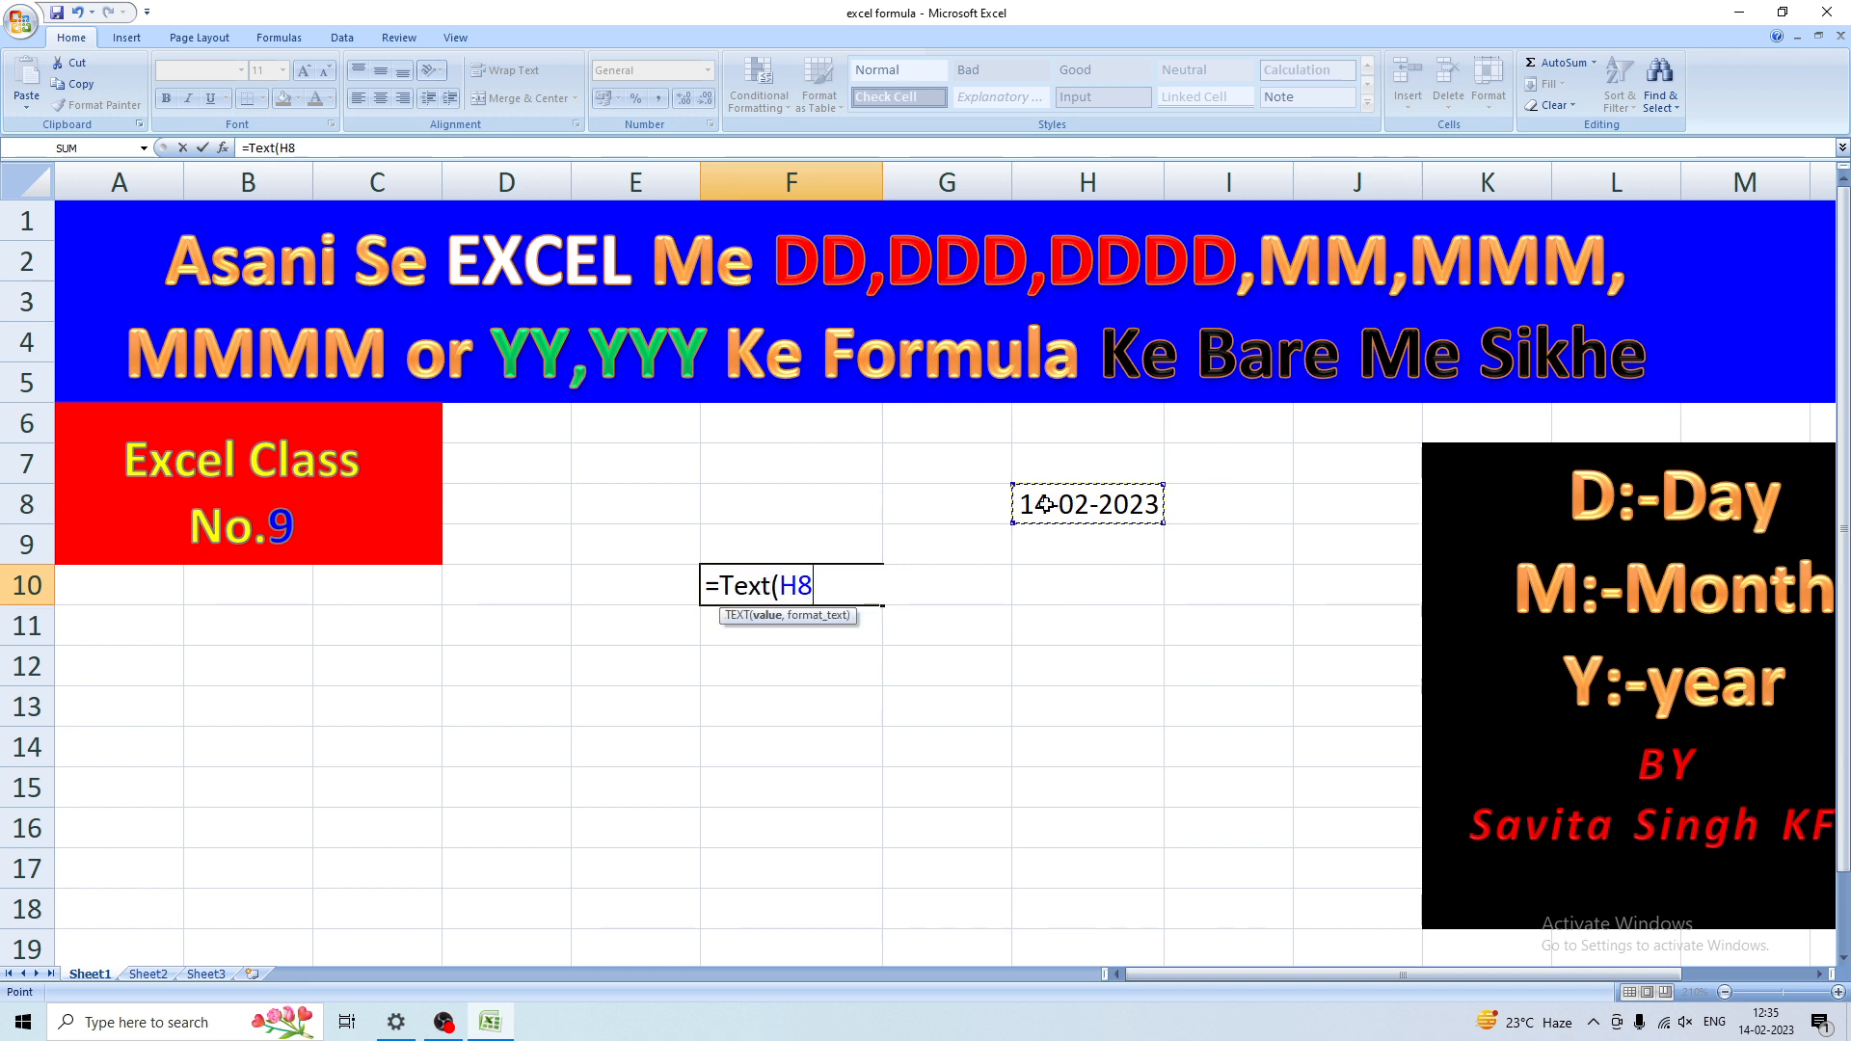
text(,)
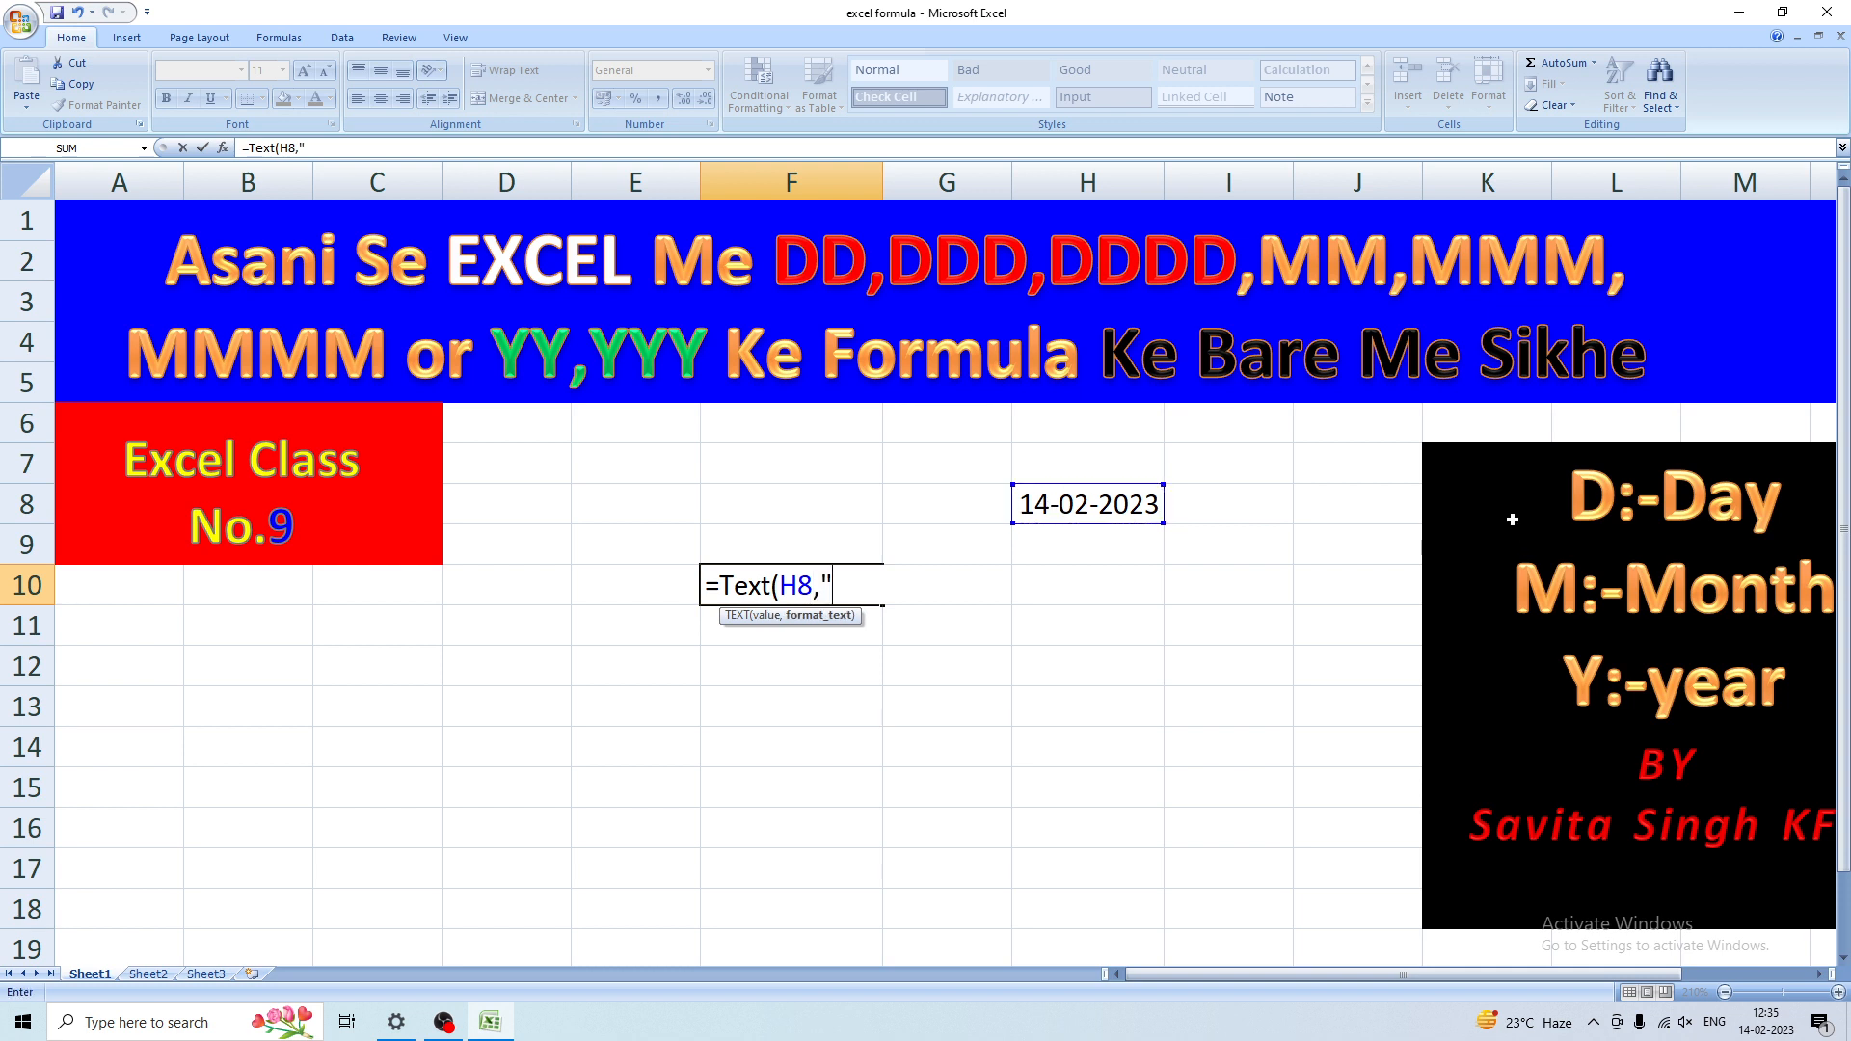
text("DDDD)
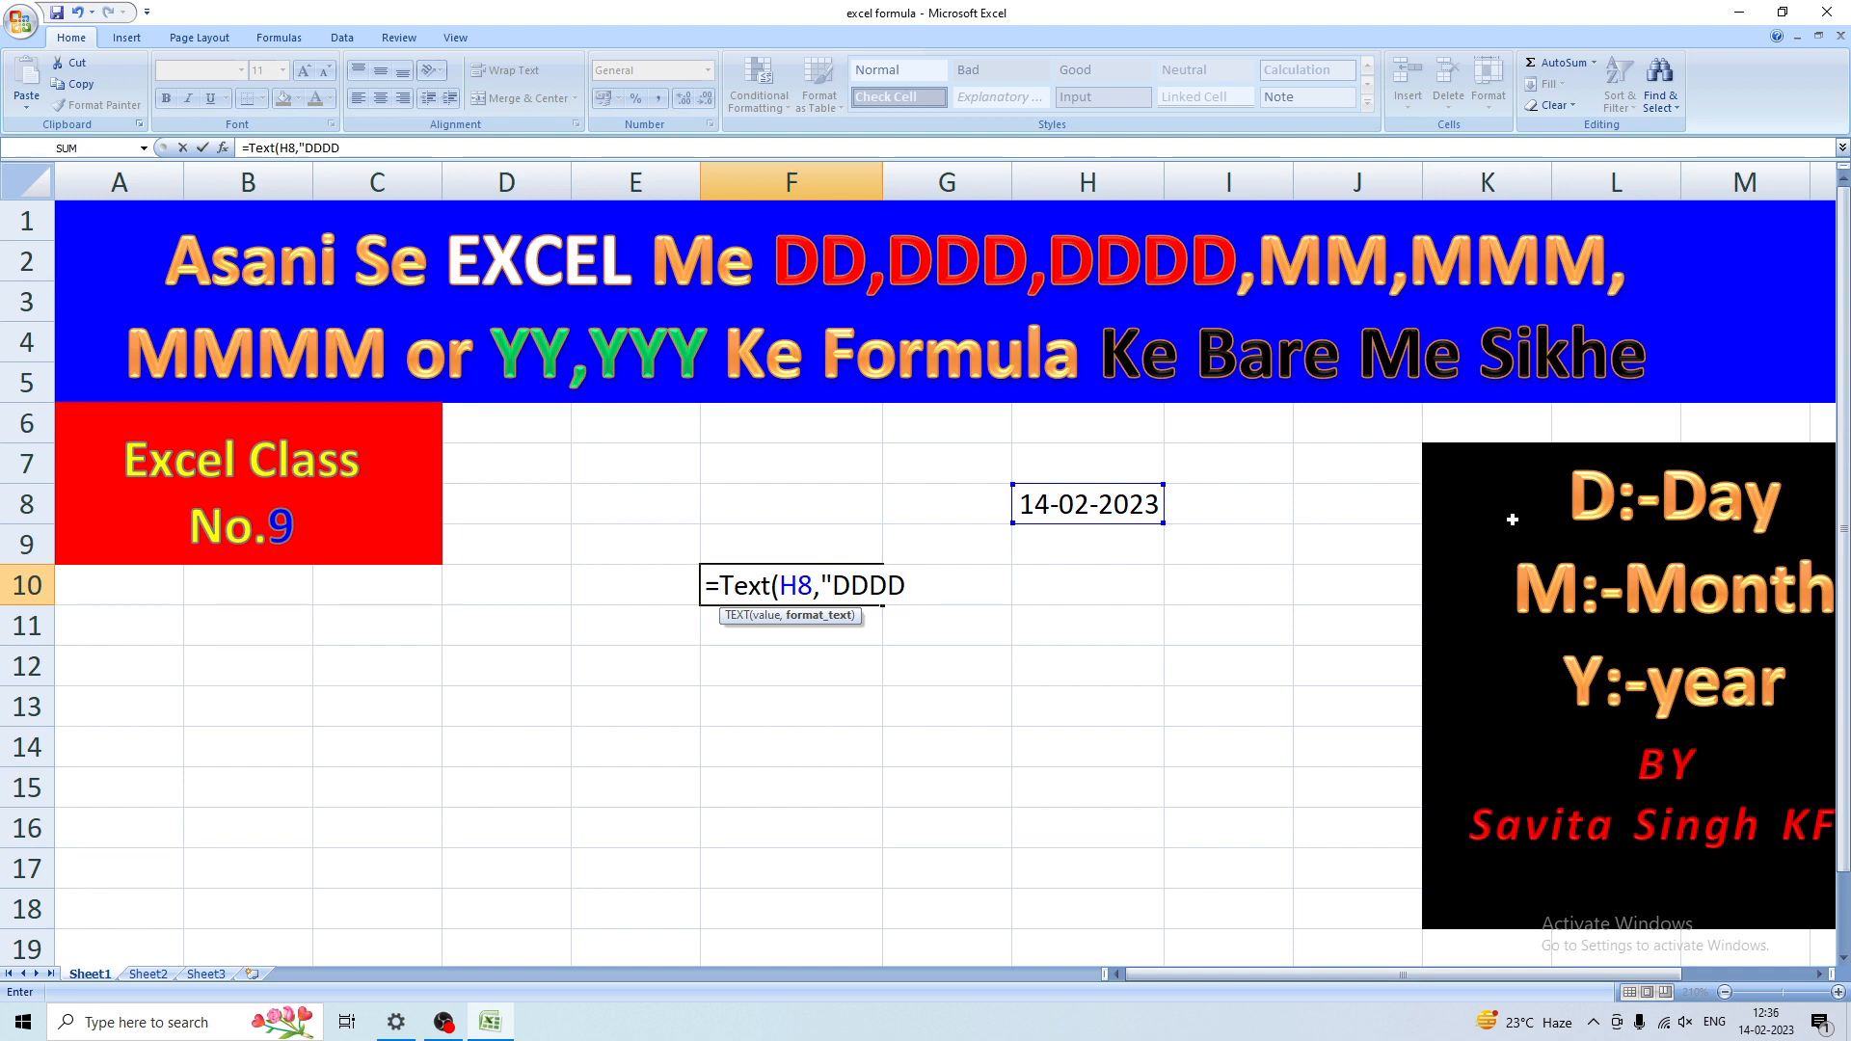
text("))
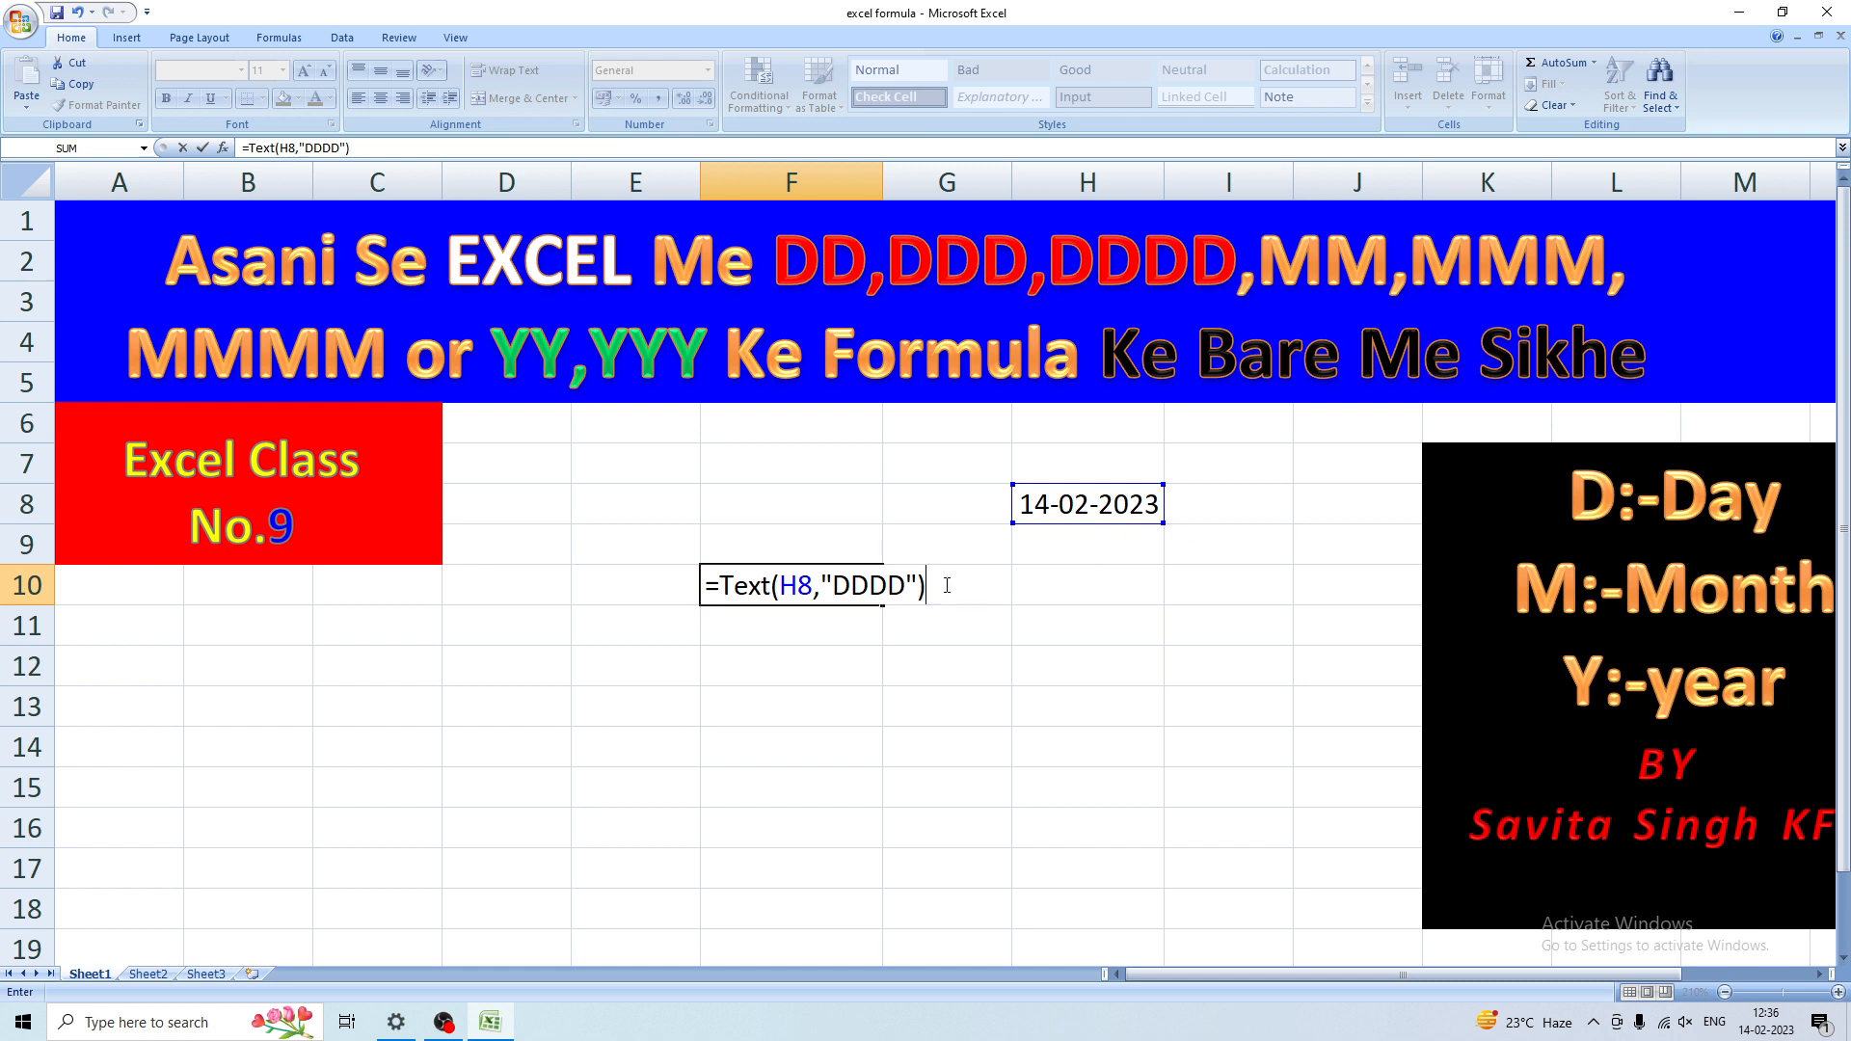
key(Return)
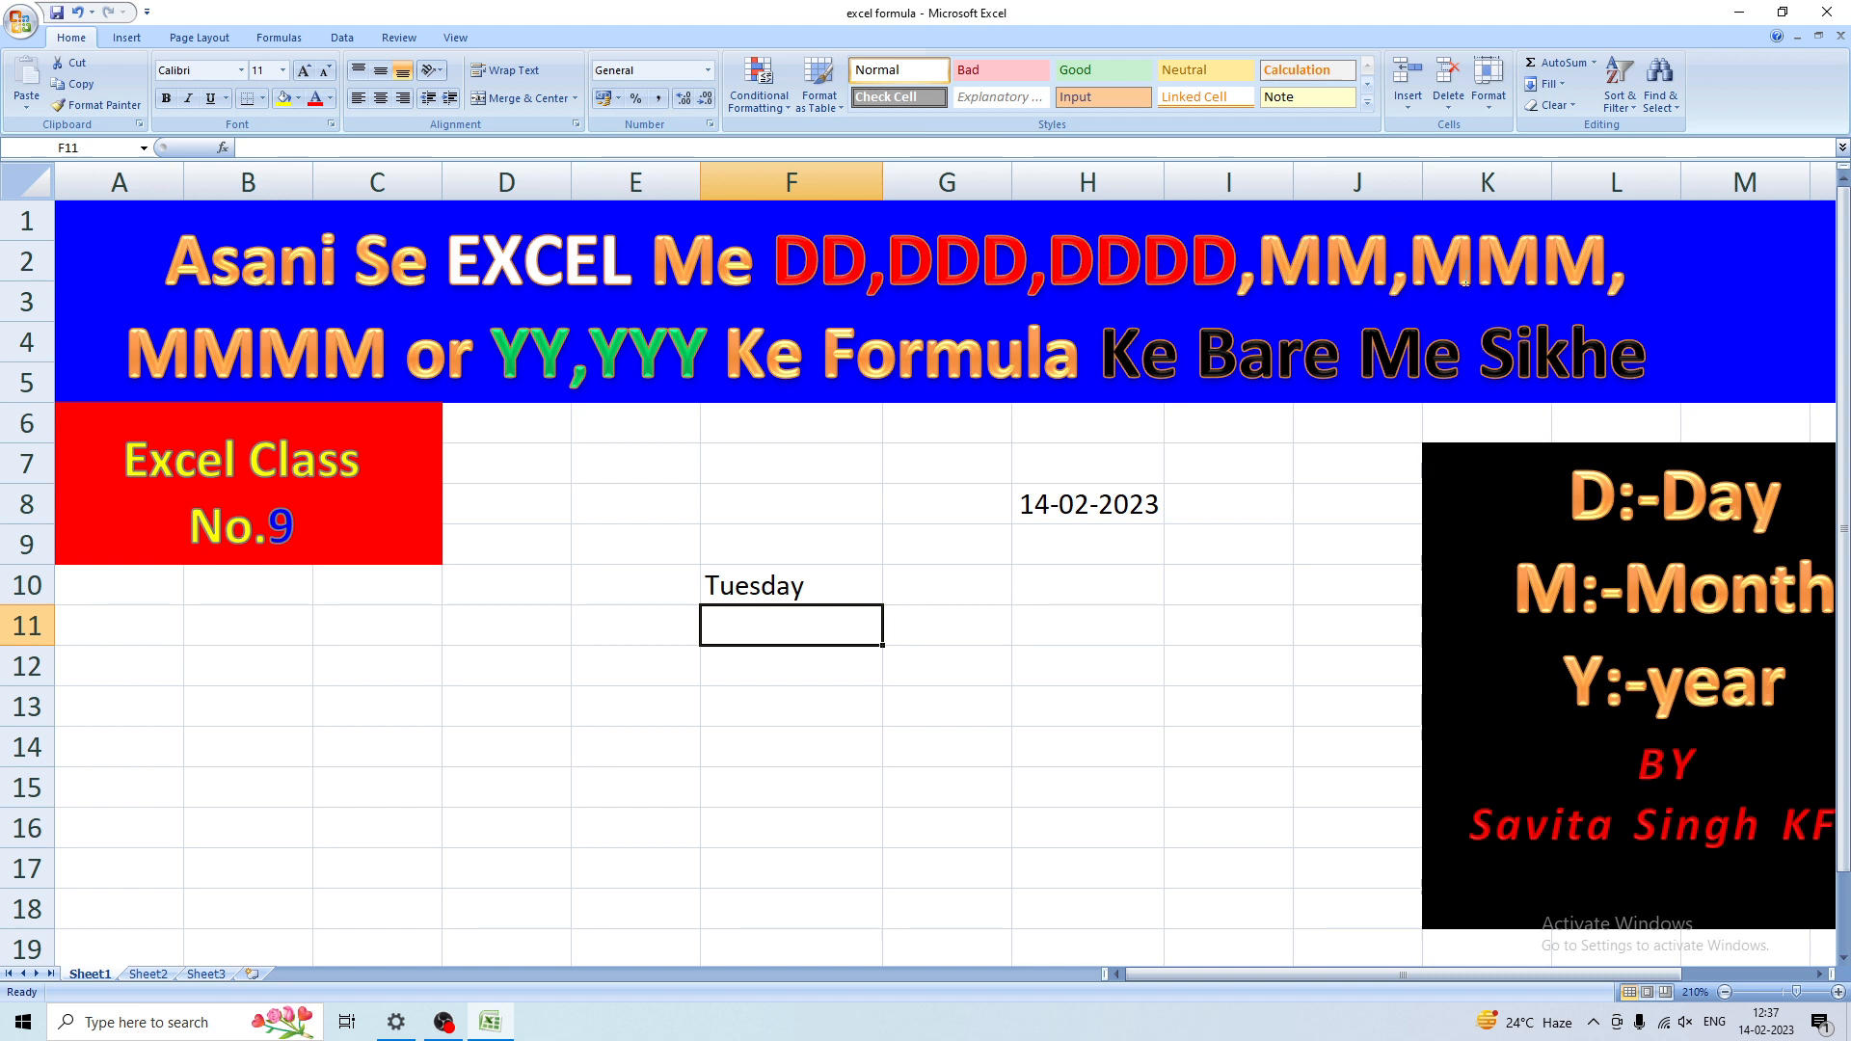
click(816, 590)
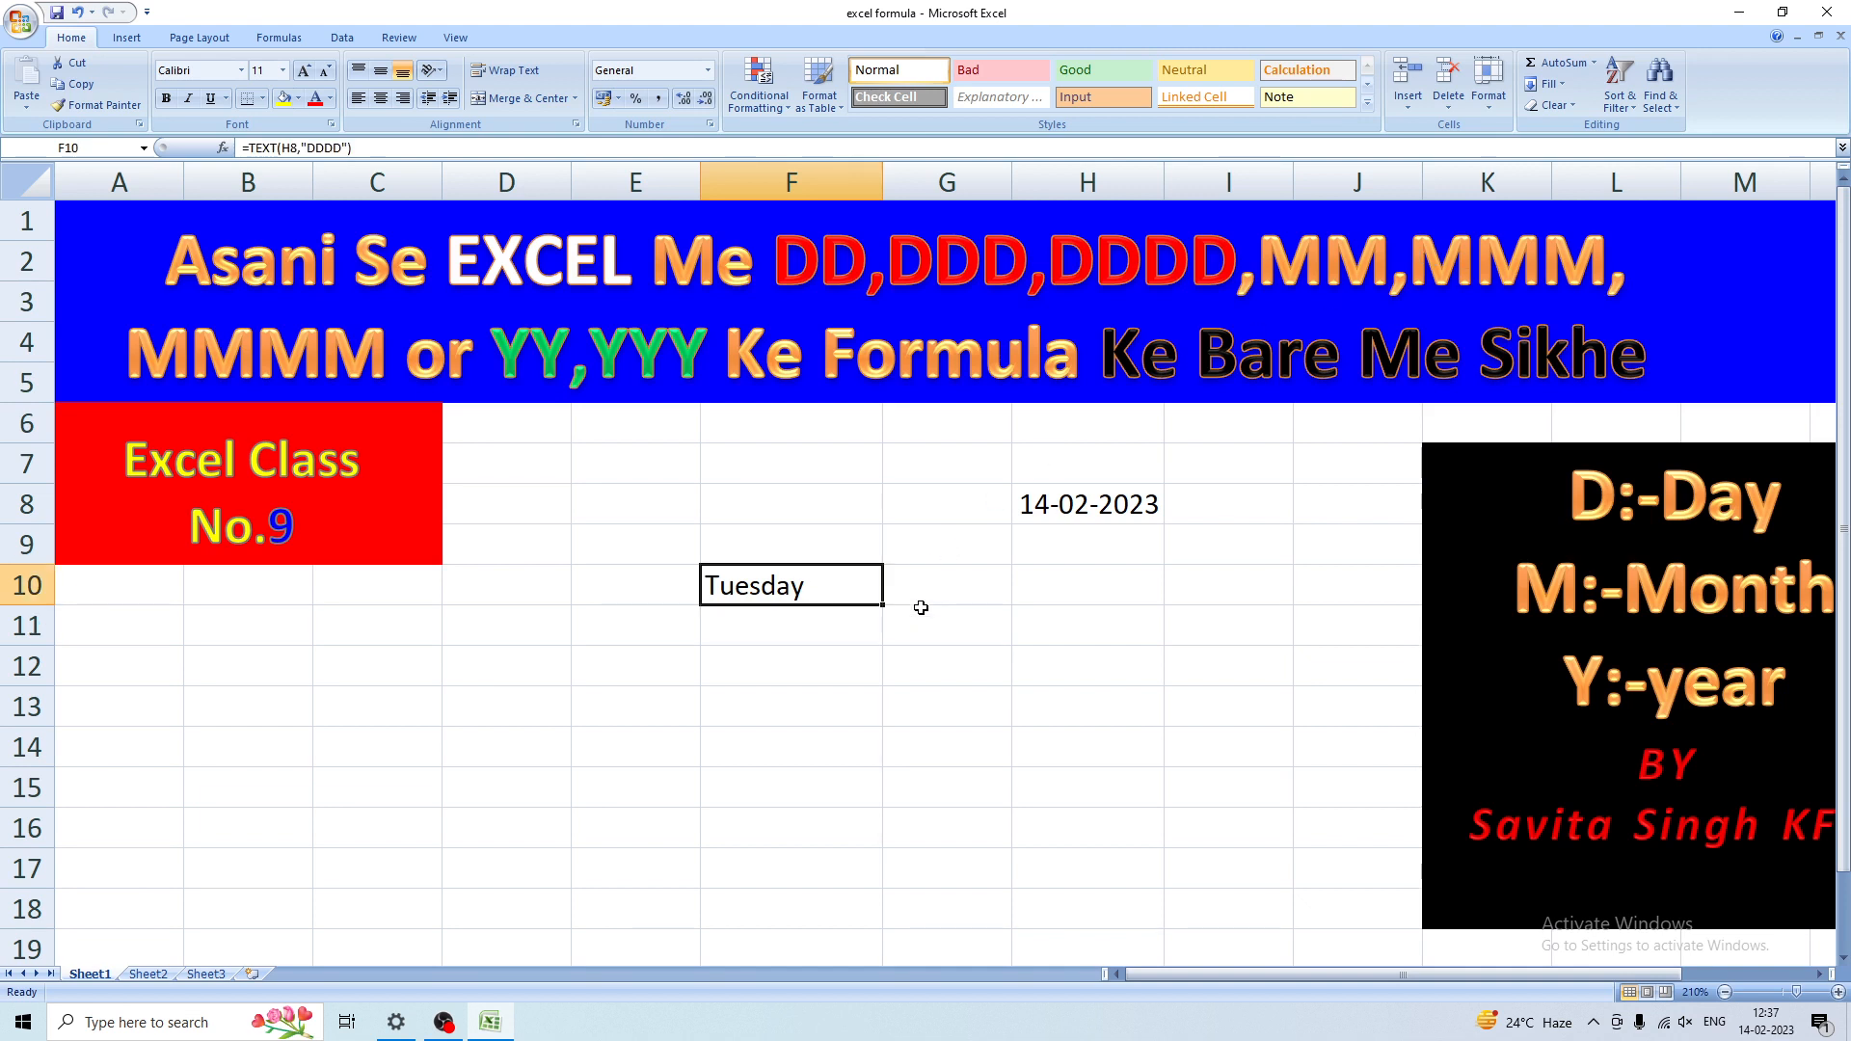
Clear cell F10 and enter =TEXT(H8,"mm") there to return the two-digit month number of the date in H8
key(BackSpace)
click(818, 683)
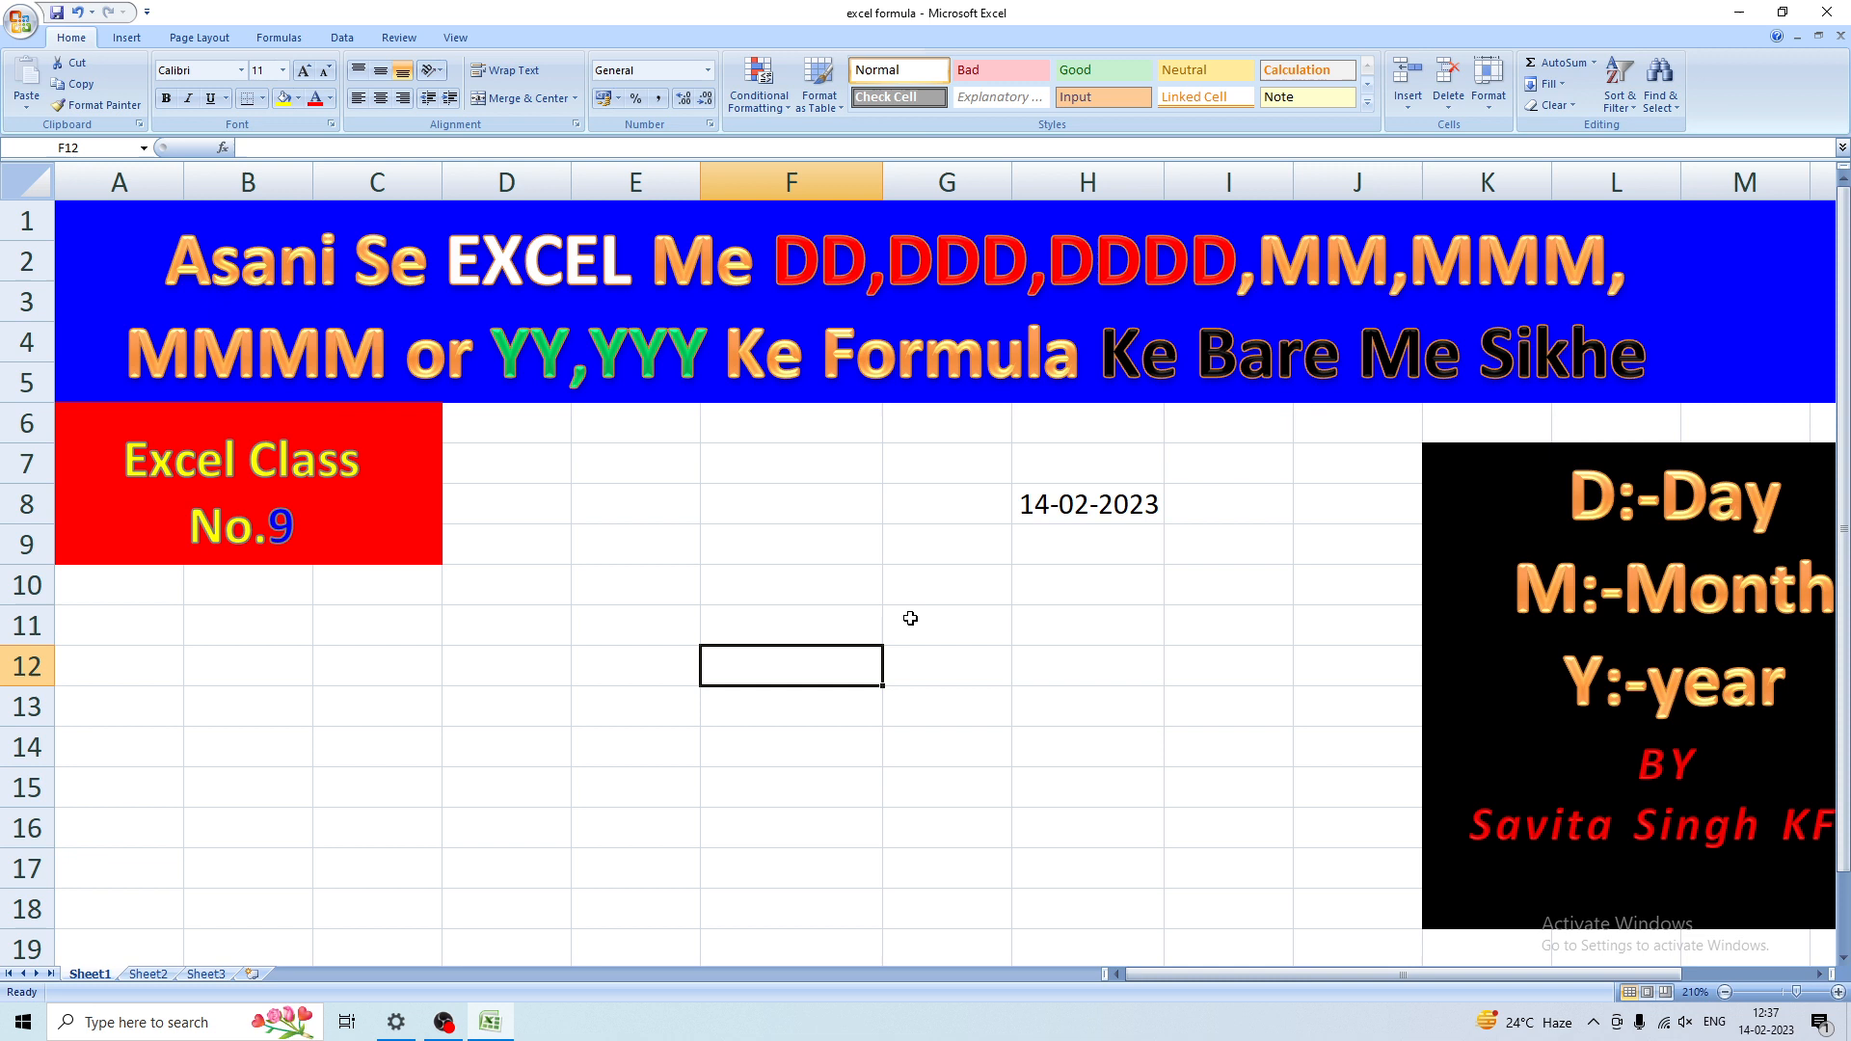
click(802, 595)
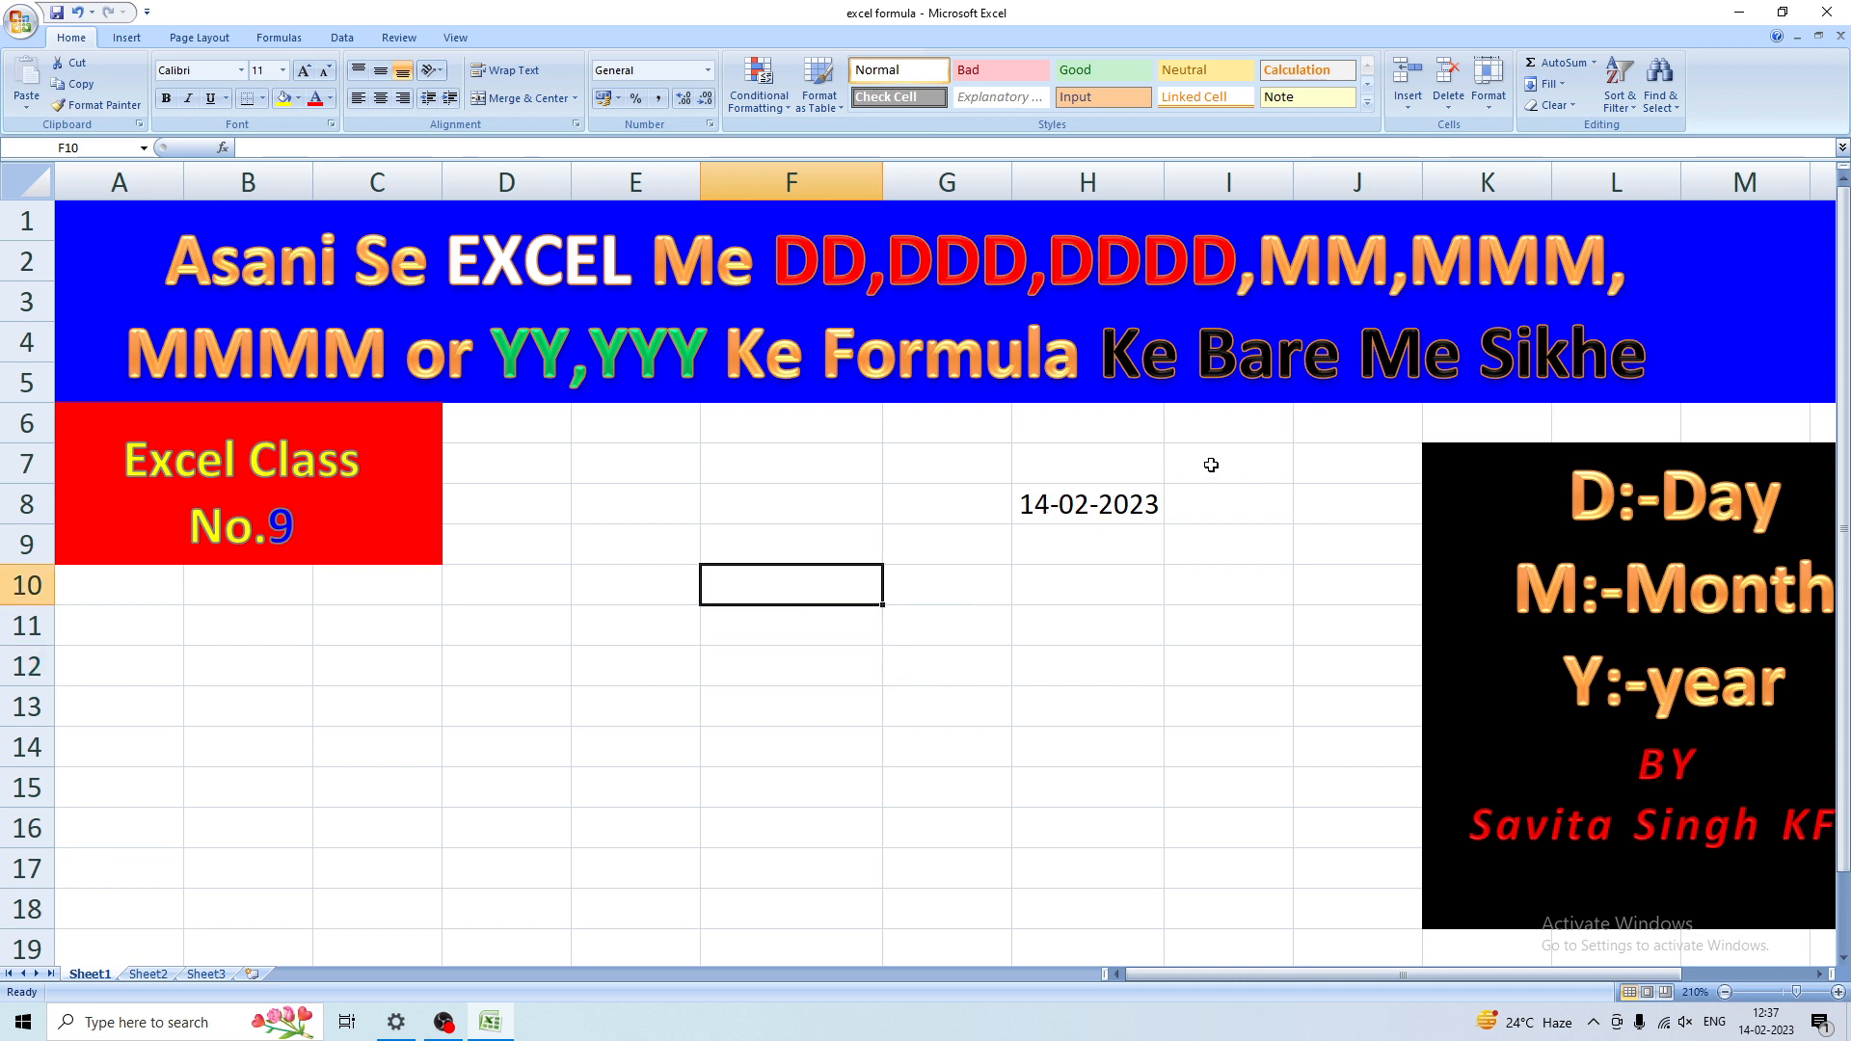
text(=)
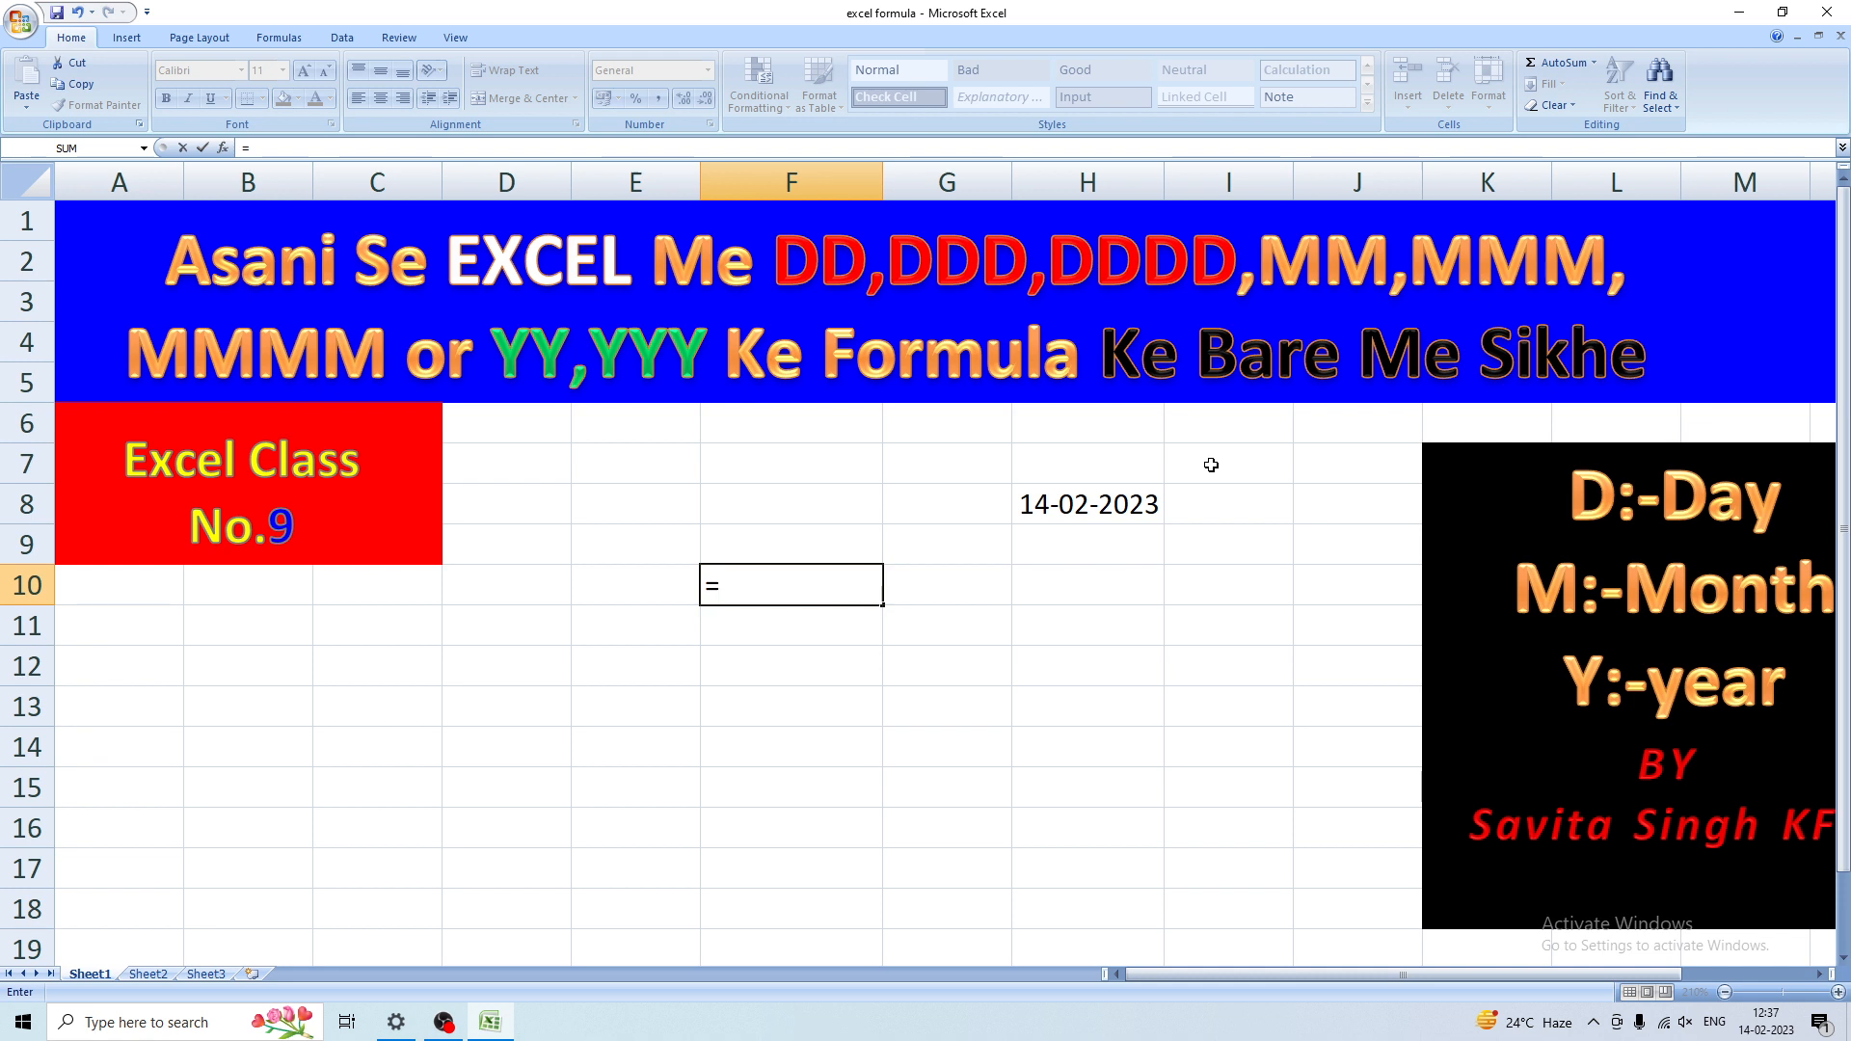
text(T)
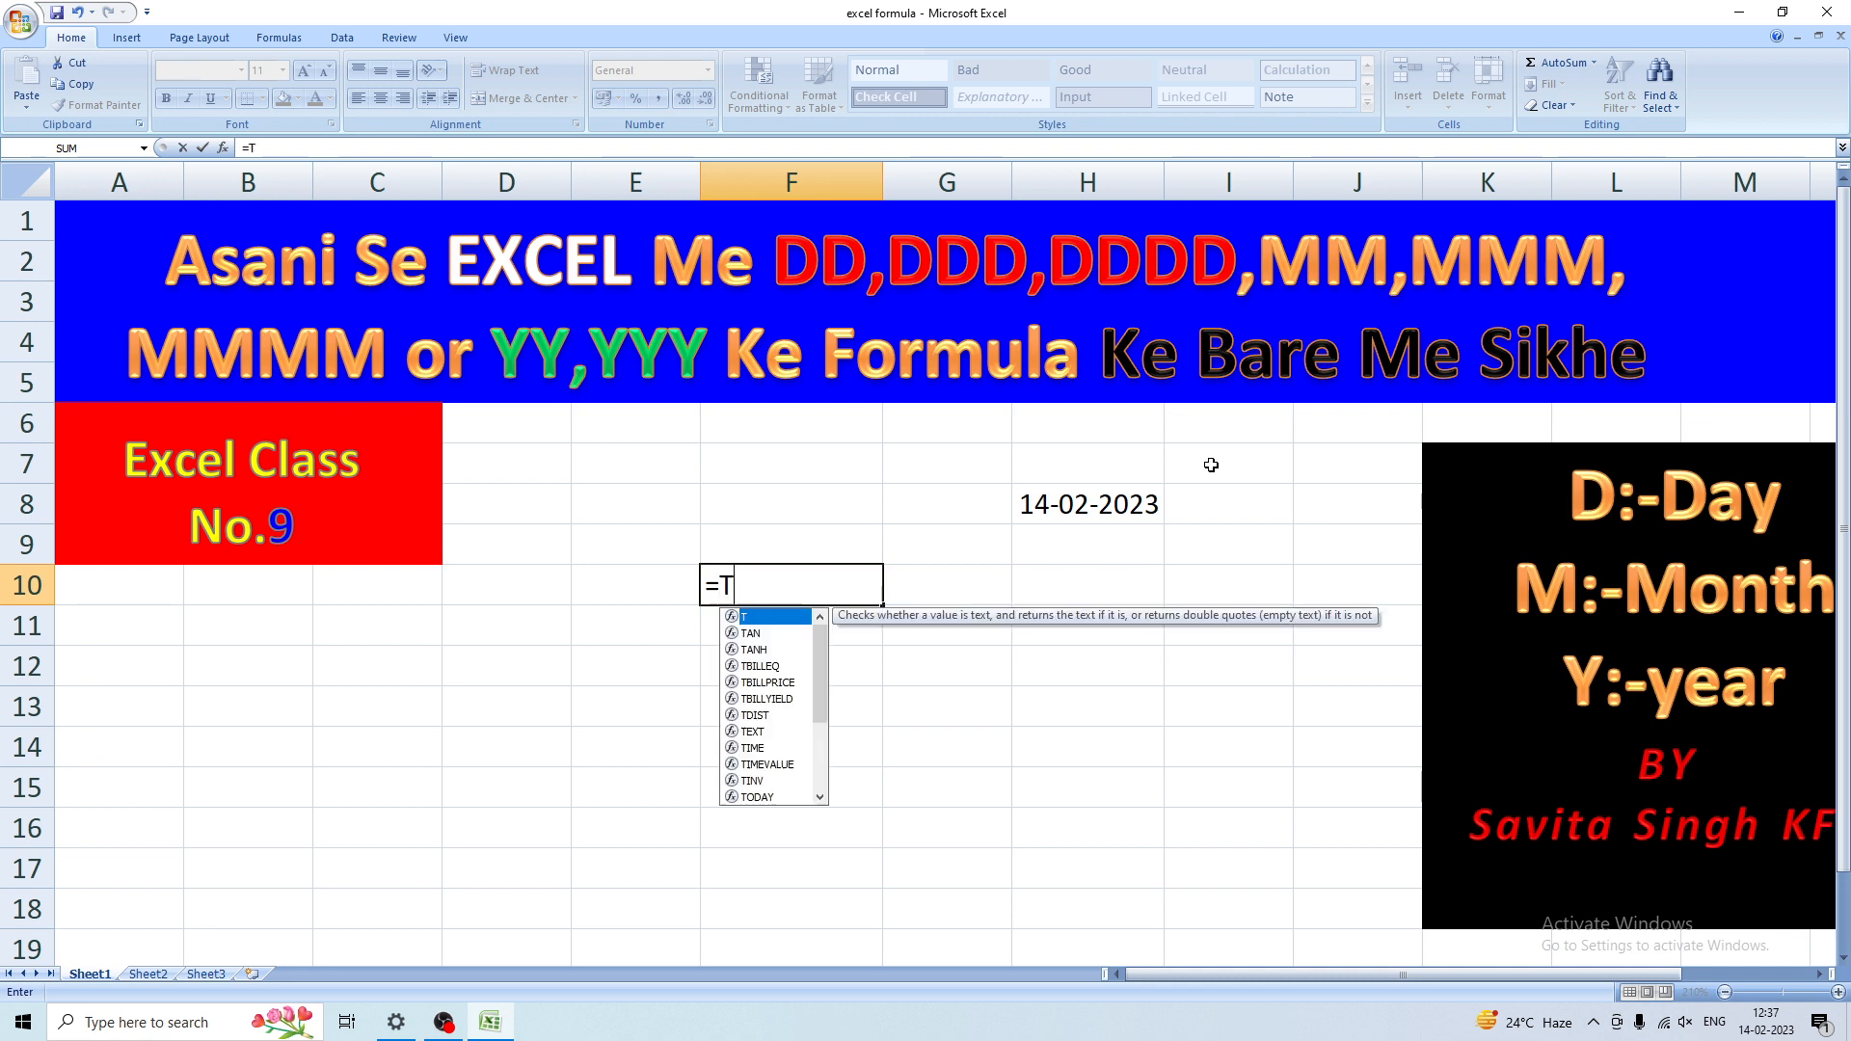
text(ext)
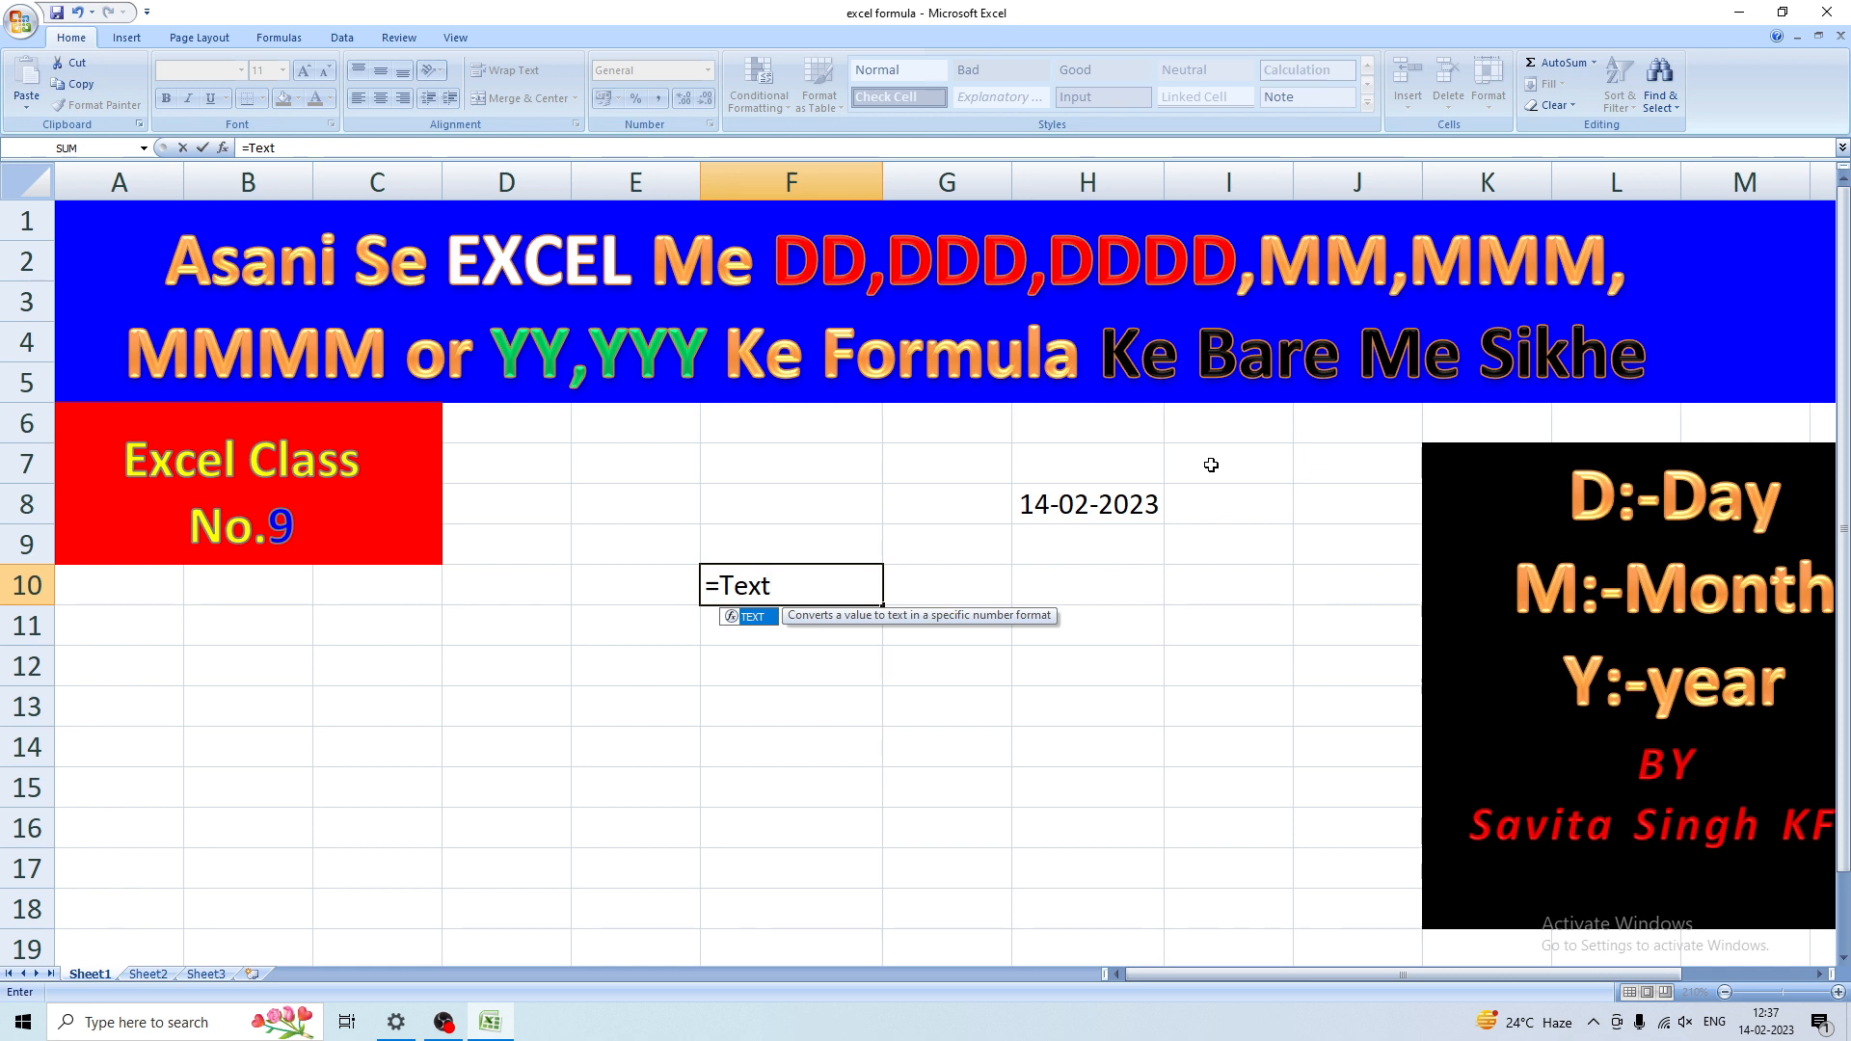
text(()
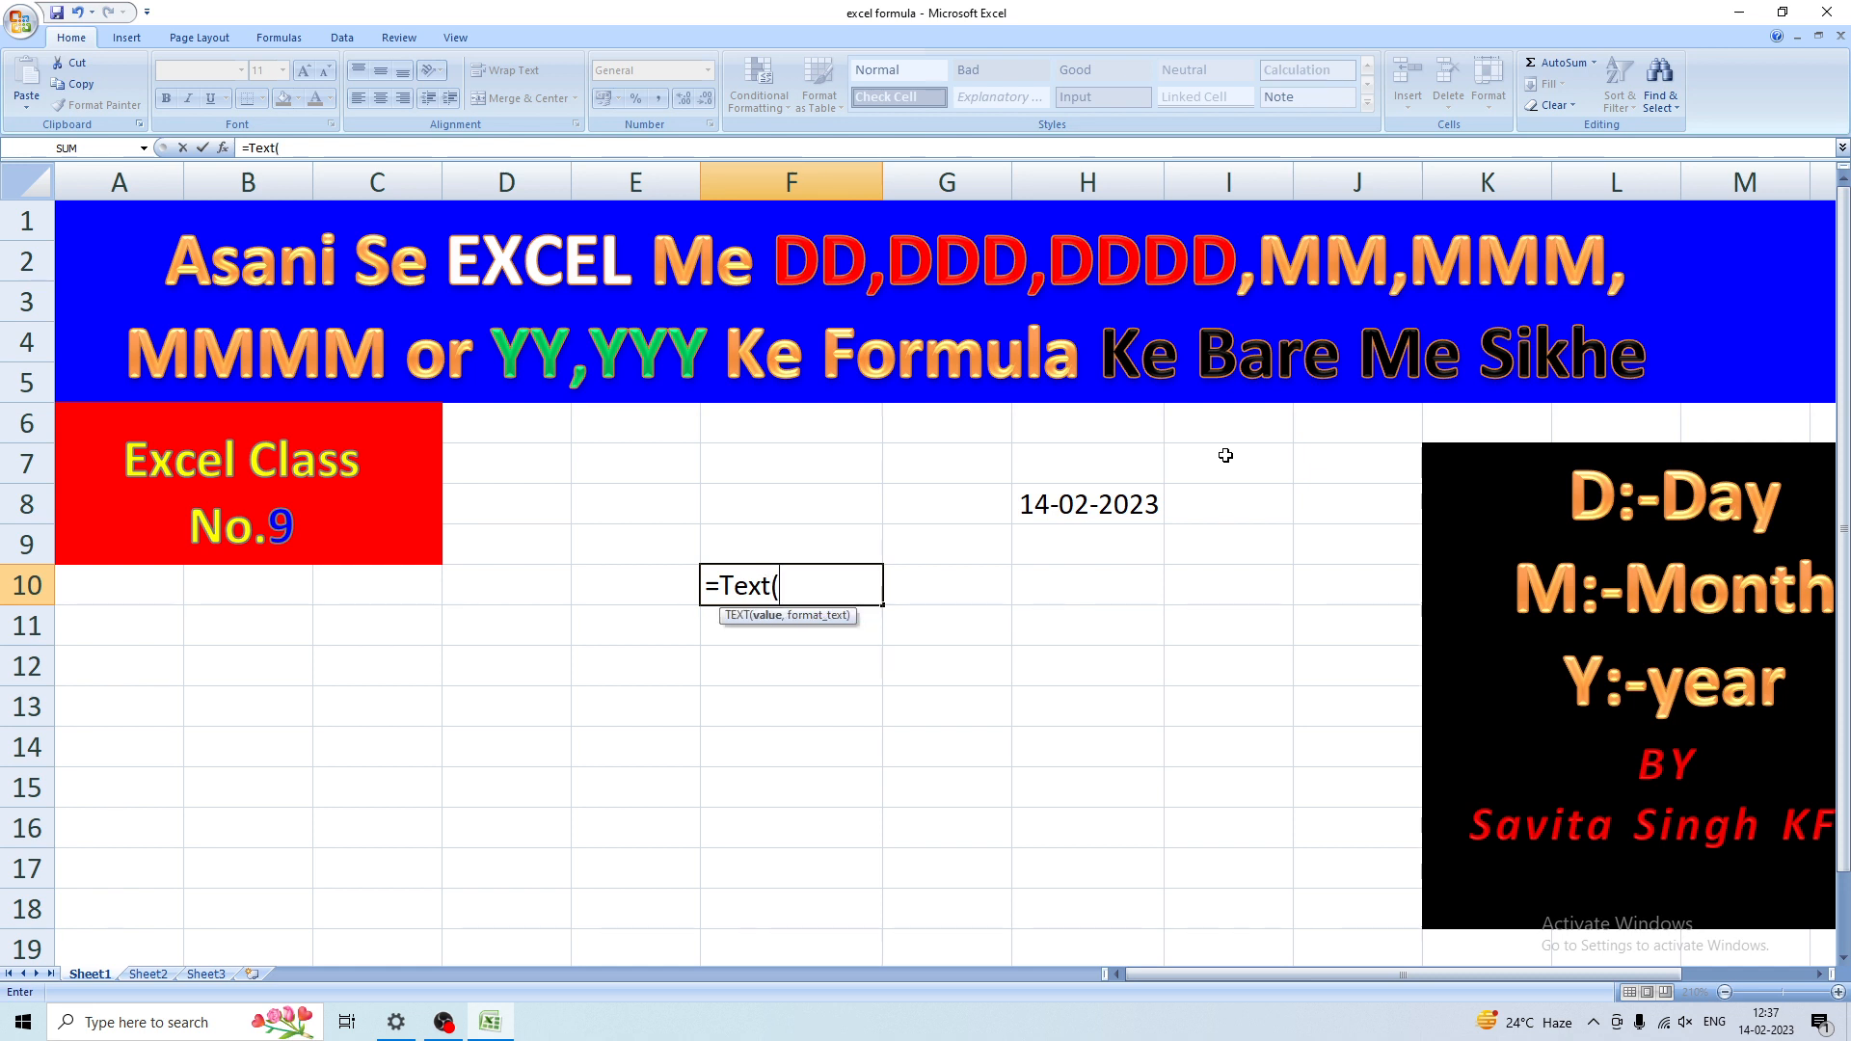
click(1050, 502)
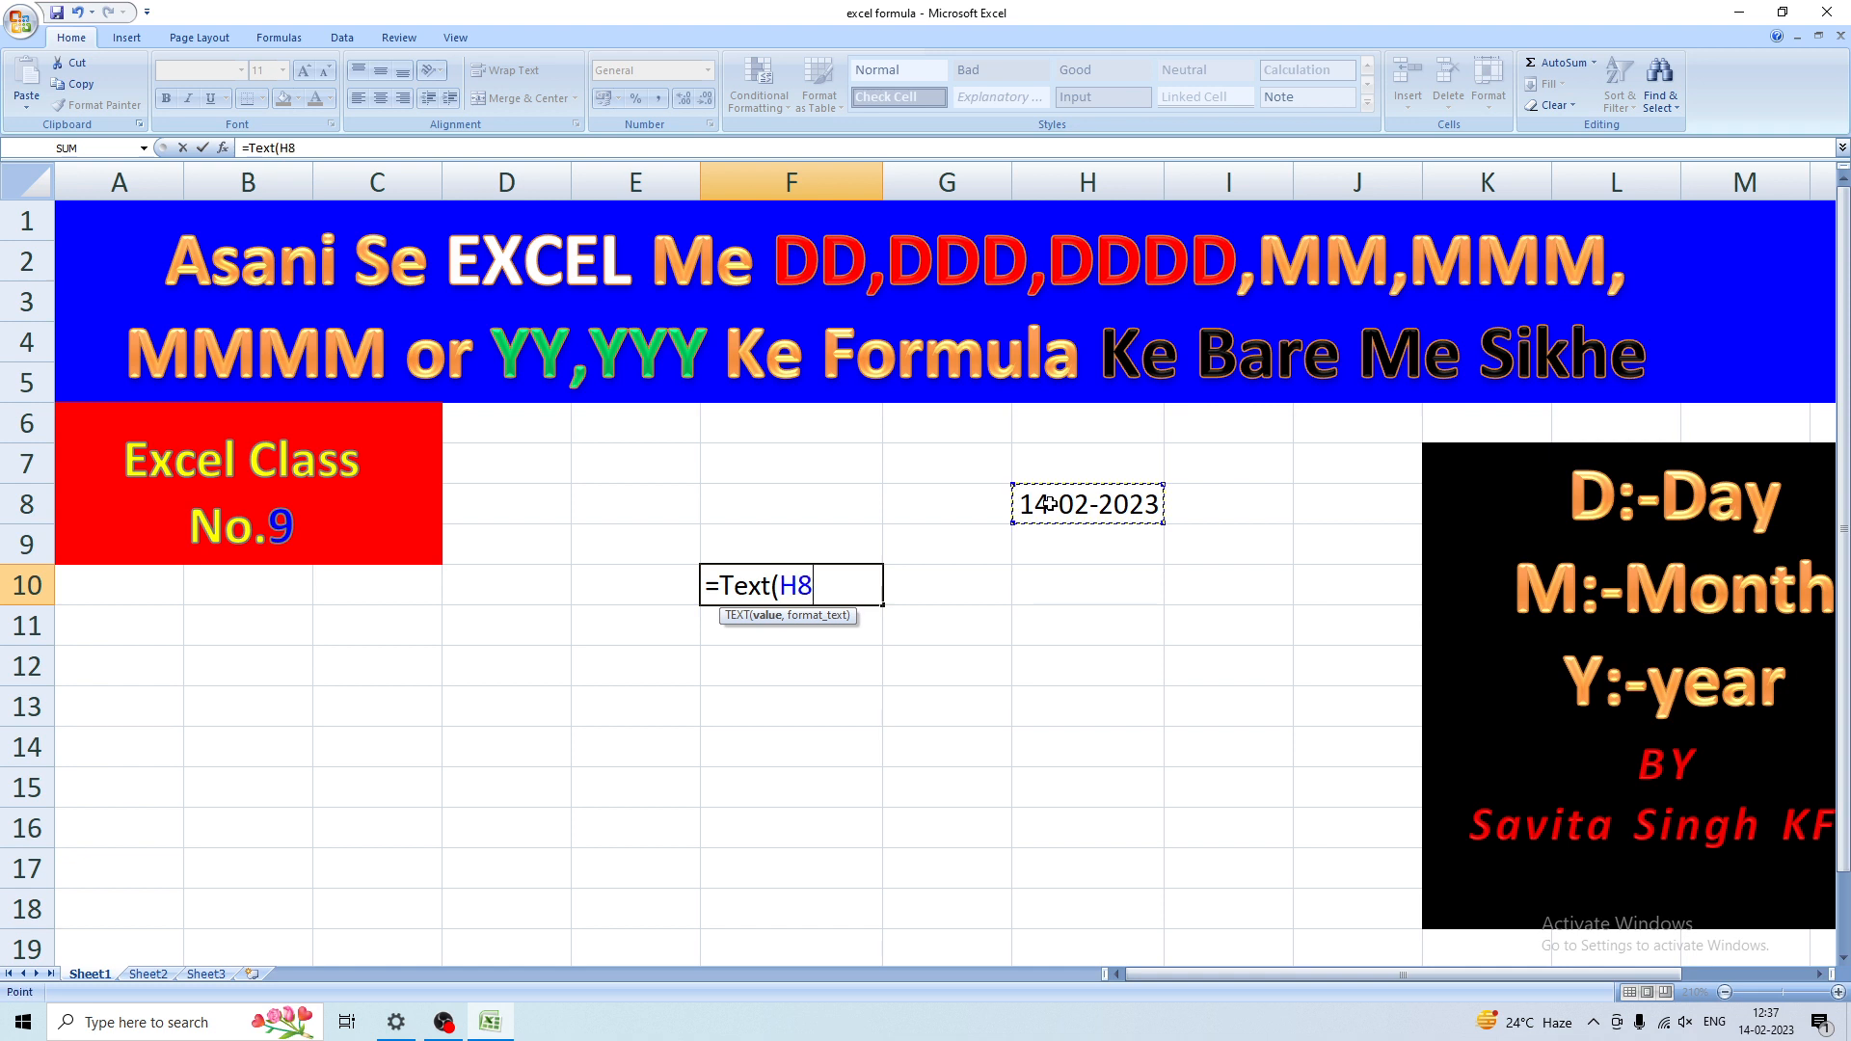
text(,)
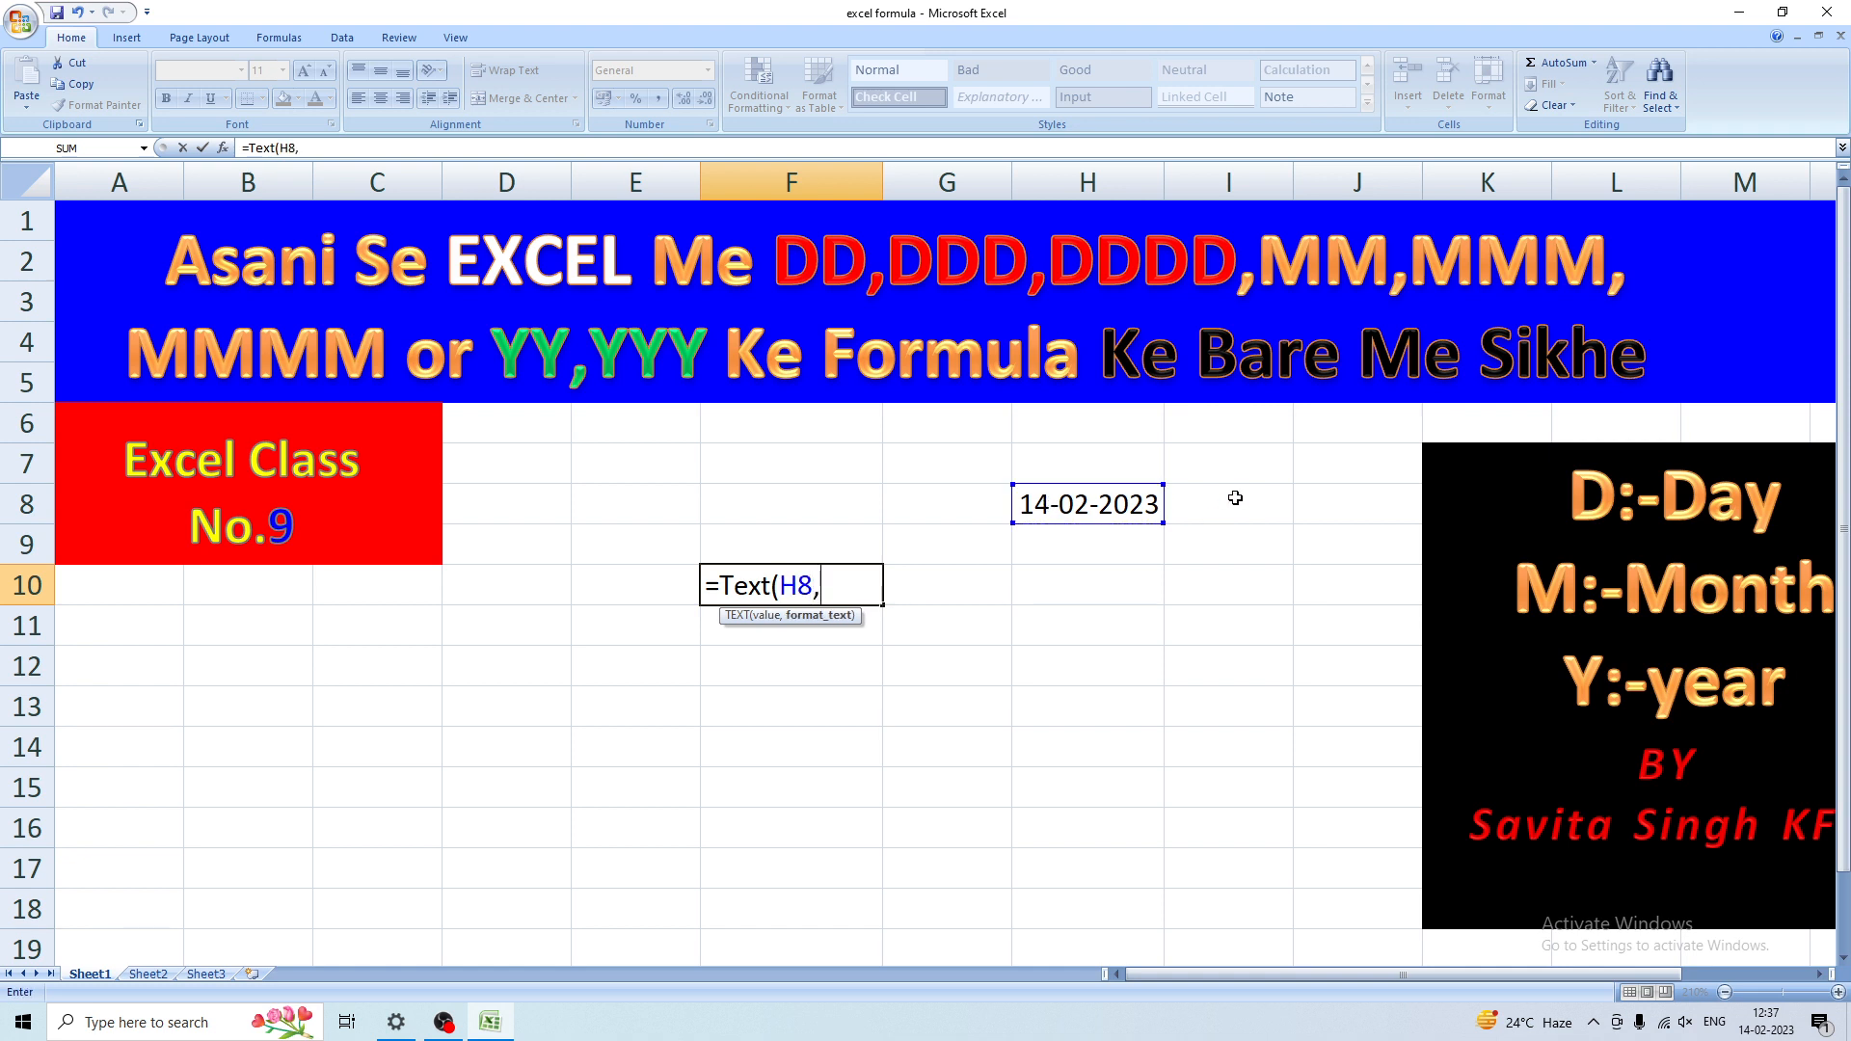
text(")
text(mm"))
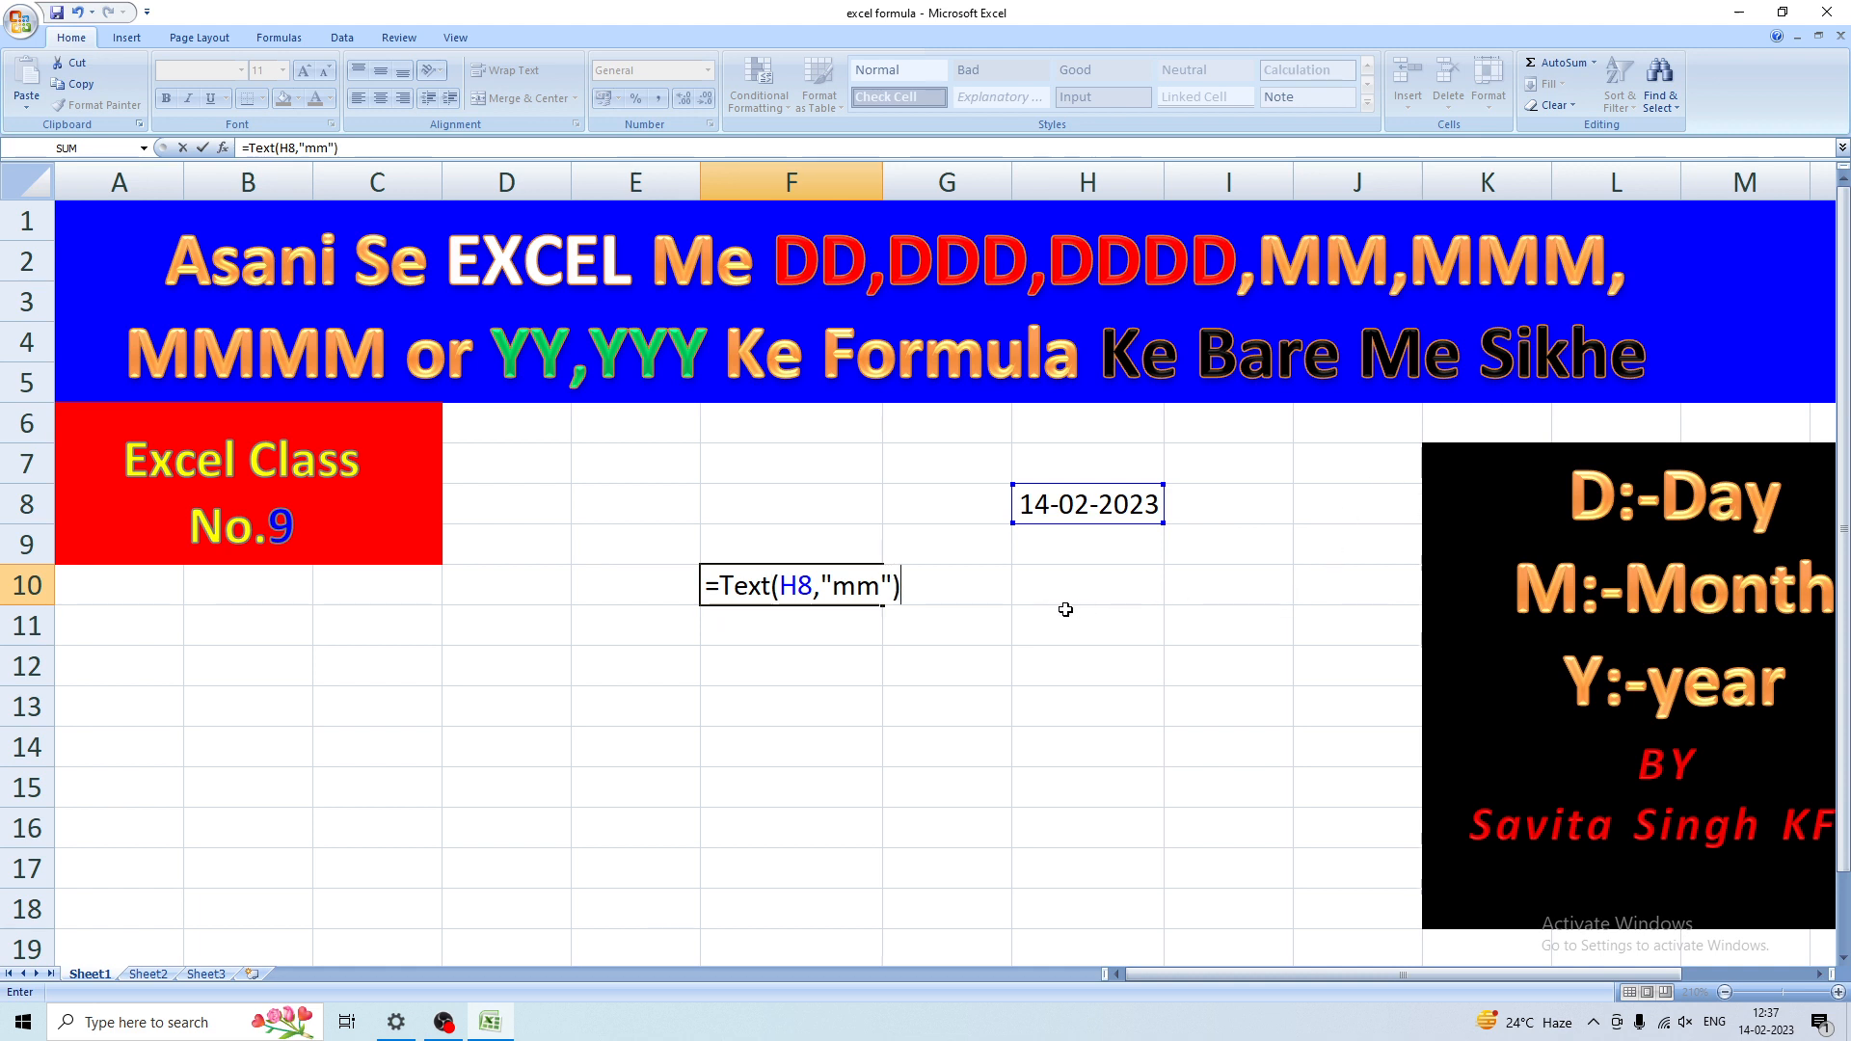
key(Return)
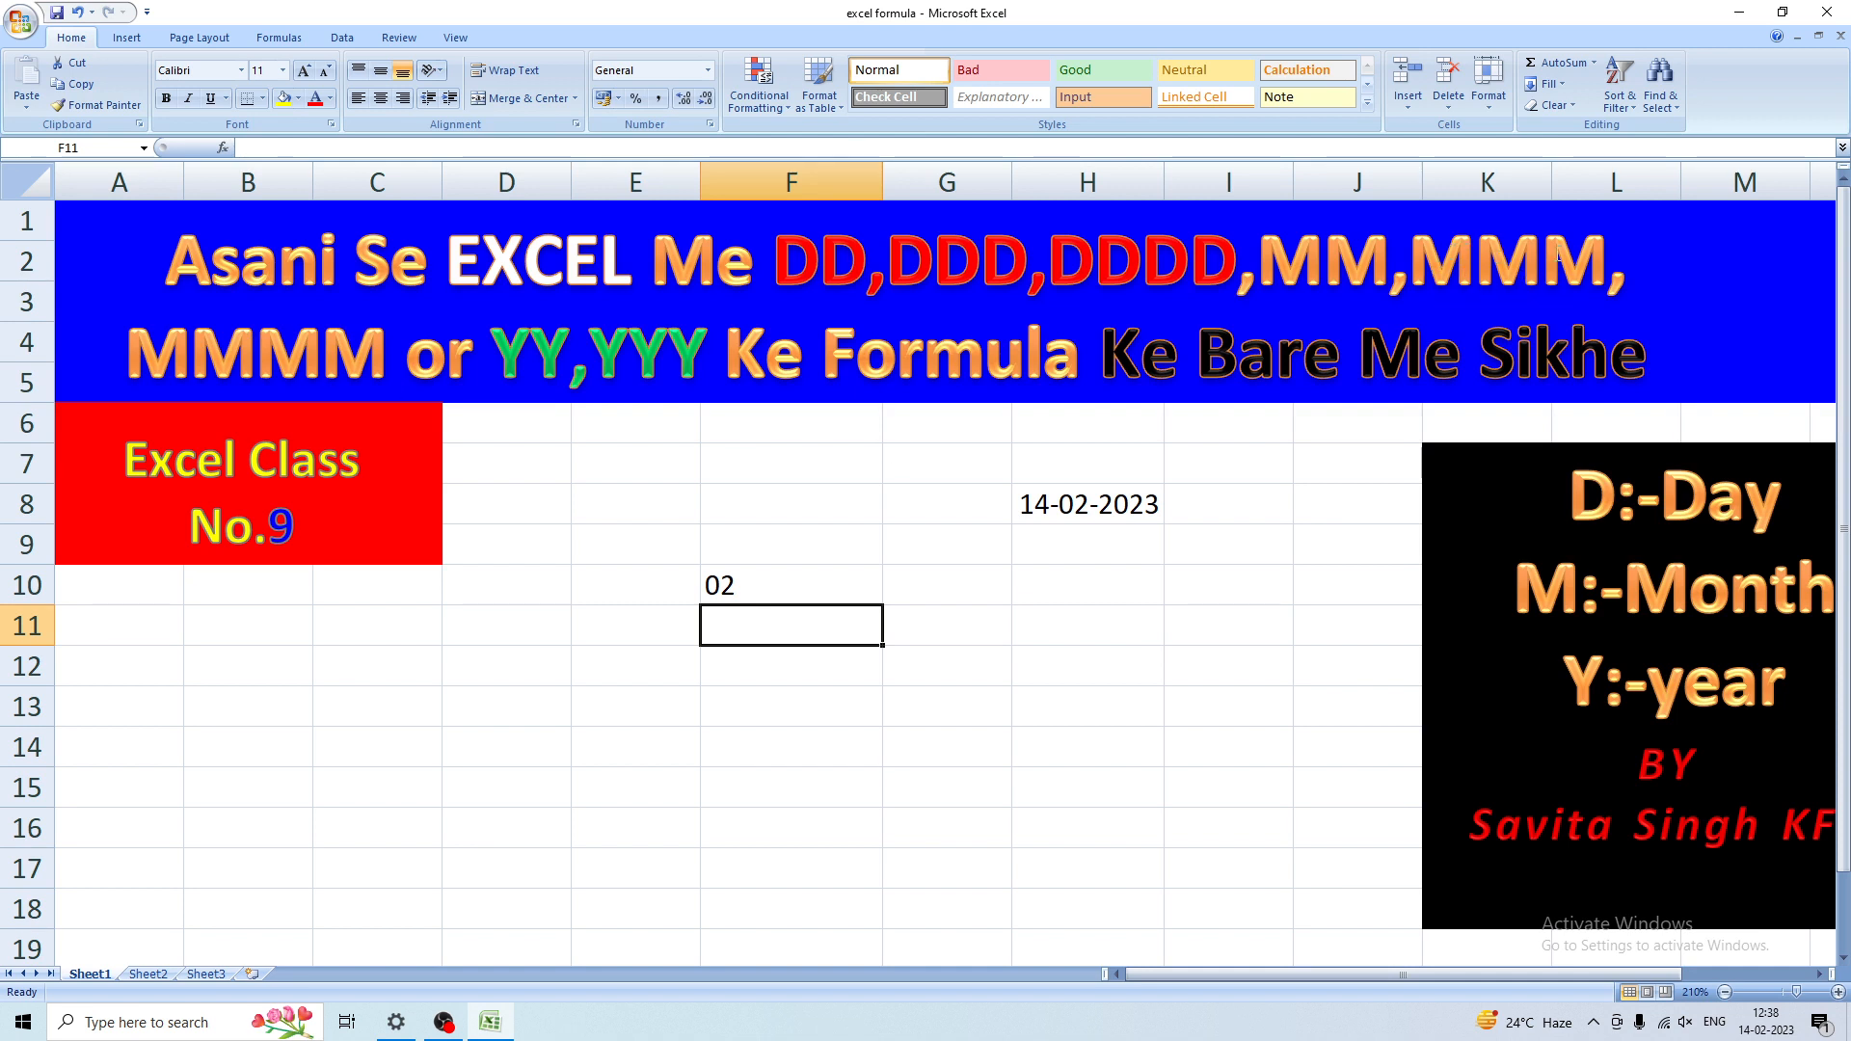
Replace the formula in cell F10 with =TEXT(H8,"mmm") to return the abbreviated month name
click(778, 587)
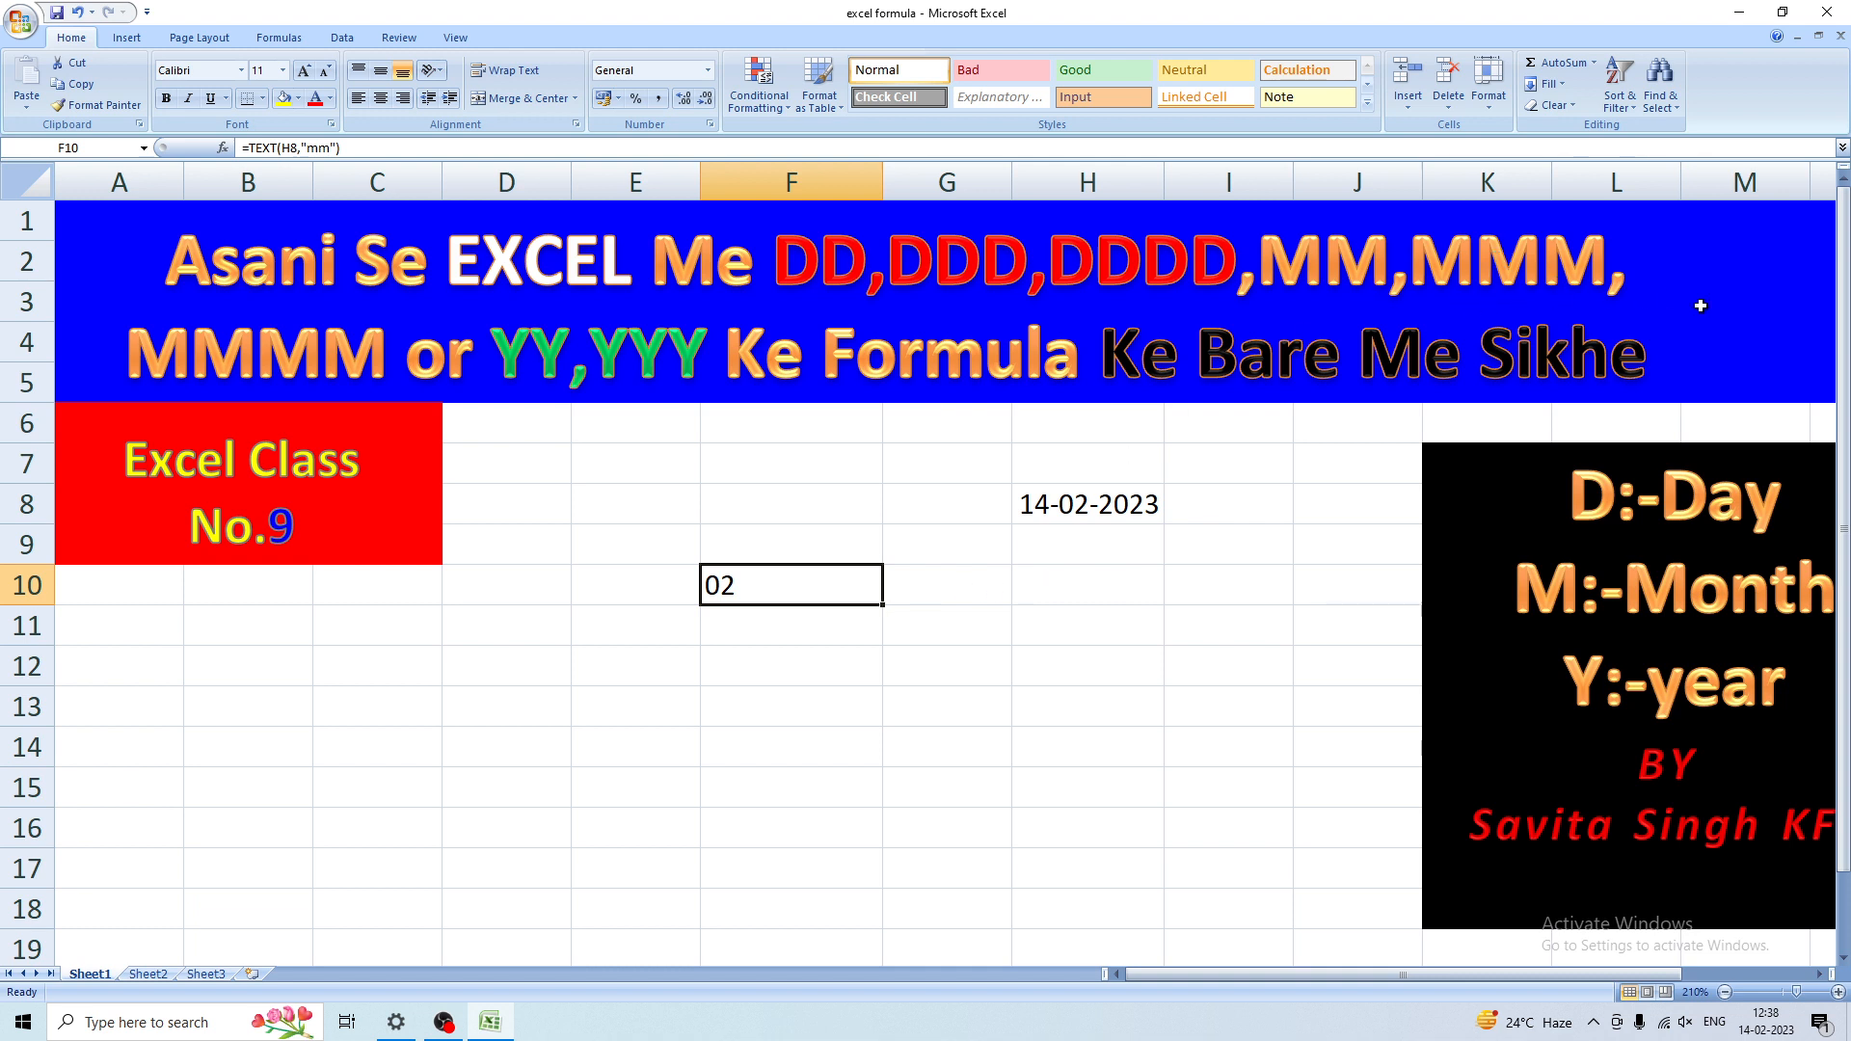
text(=)
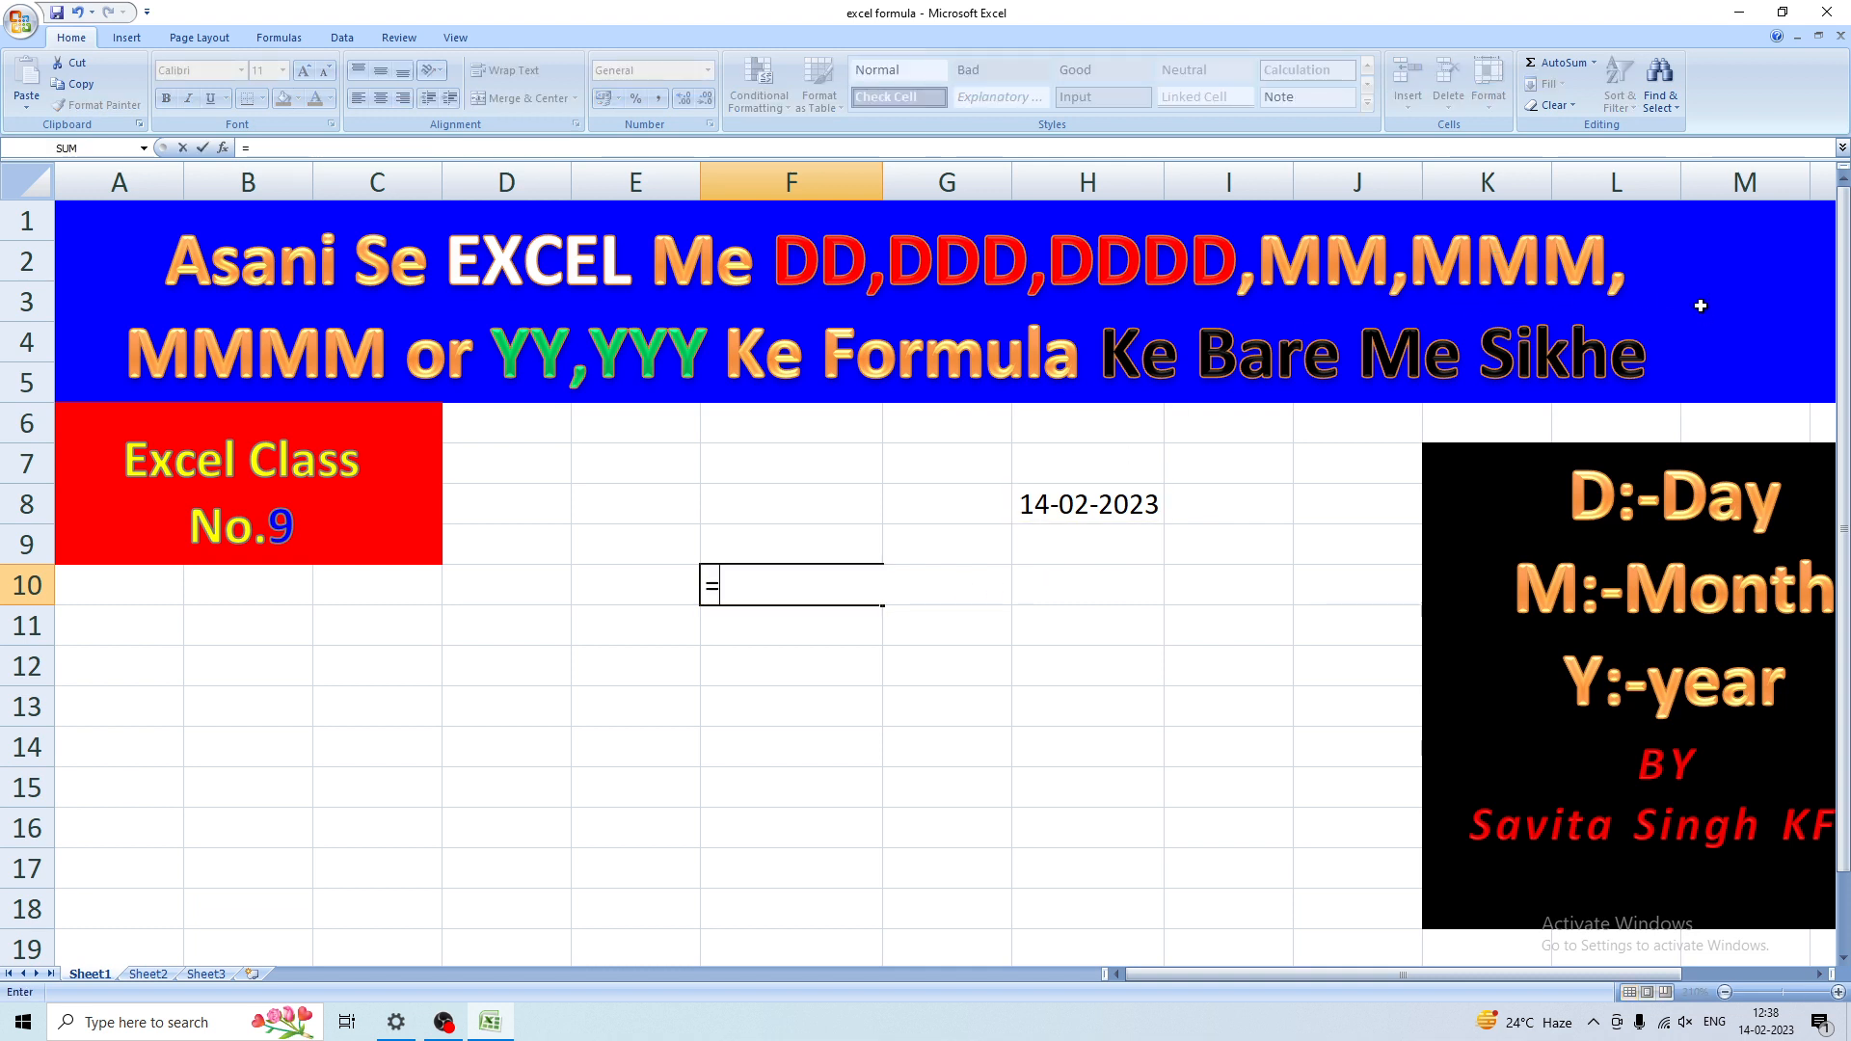
text(Text)
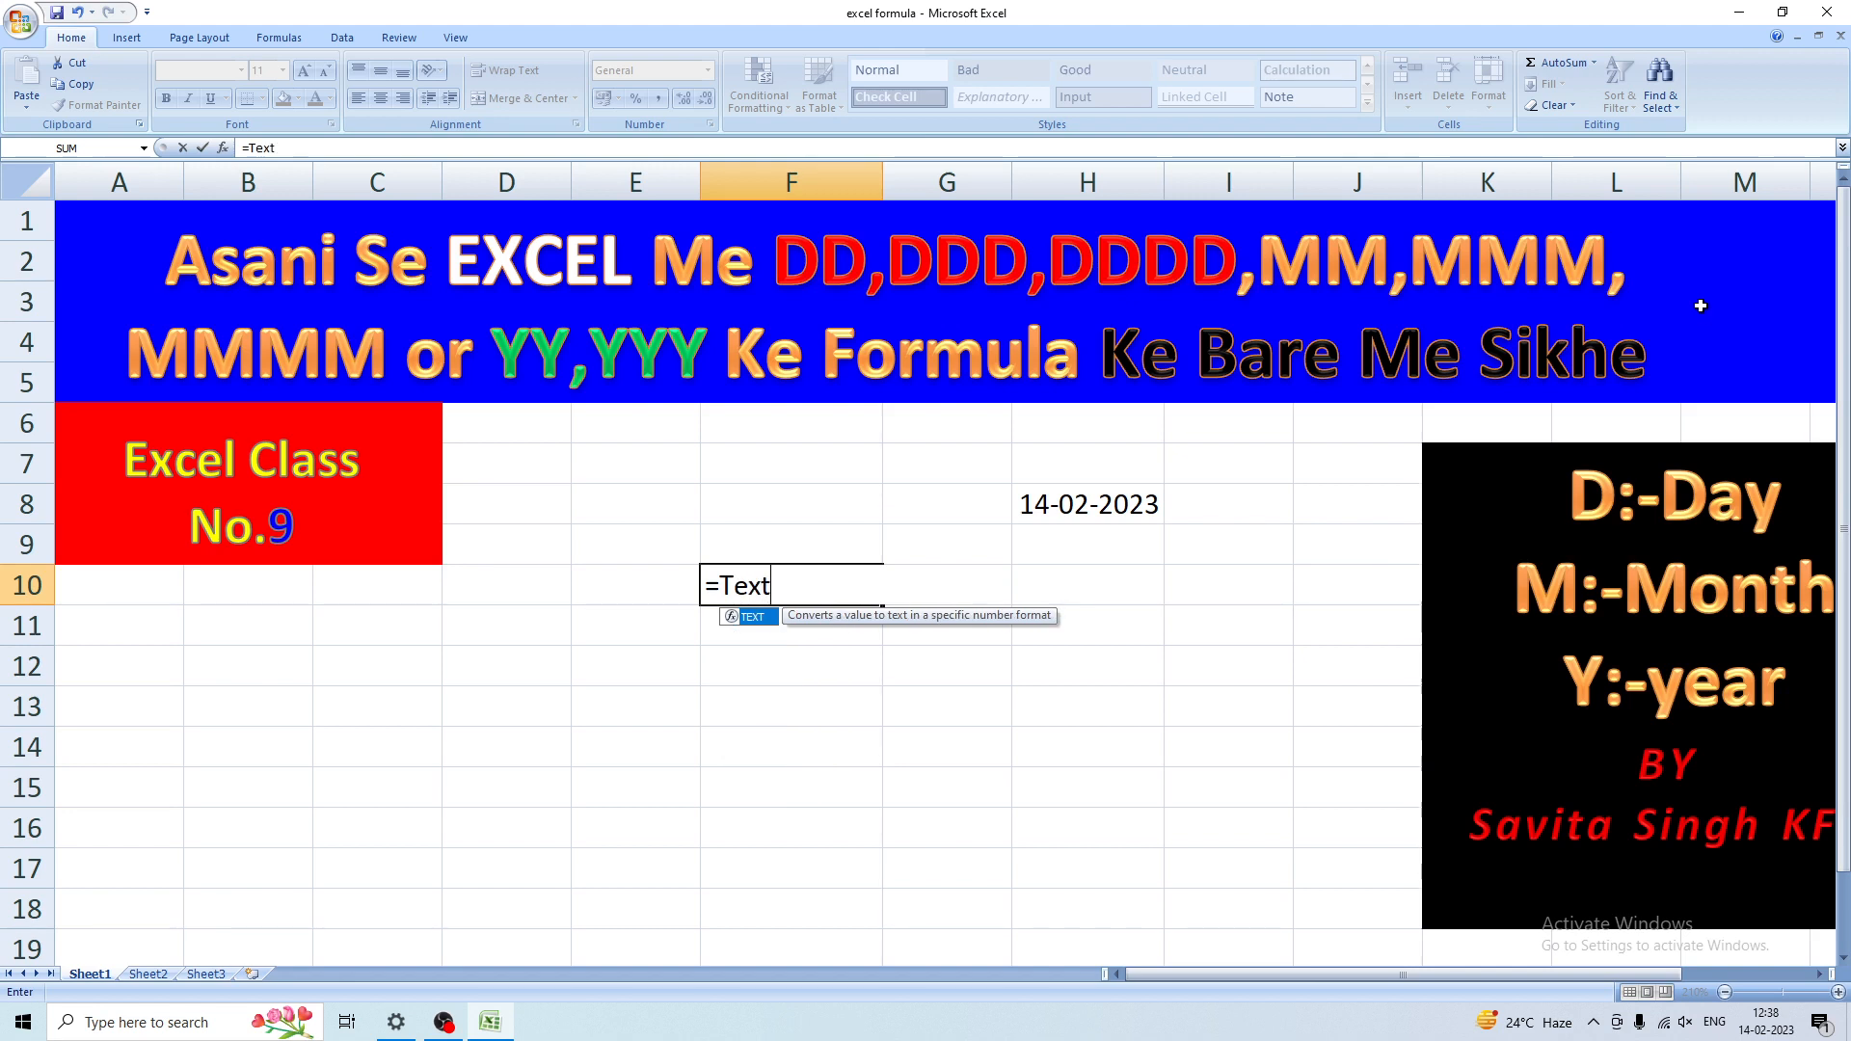
text(()
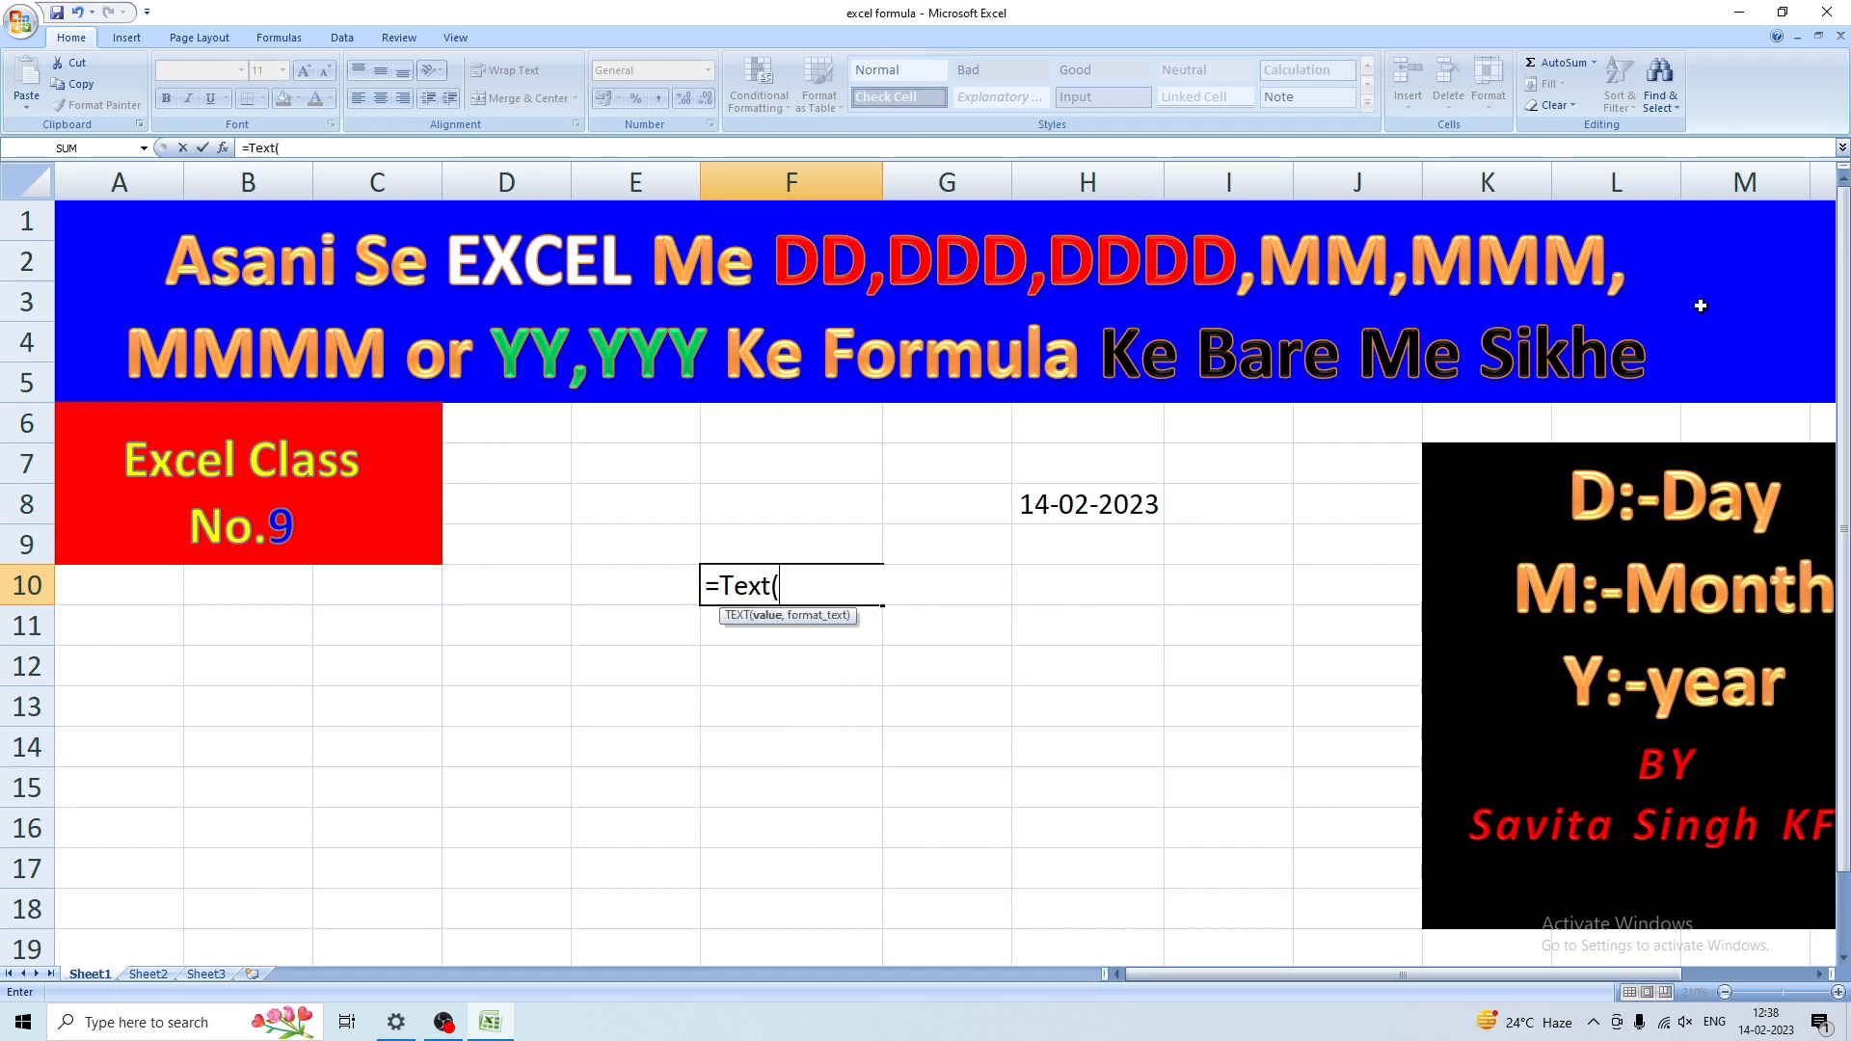
click(1153, 494)
text(,)
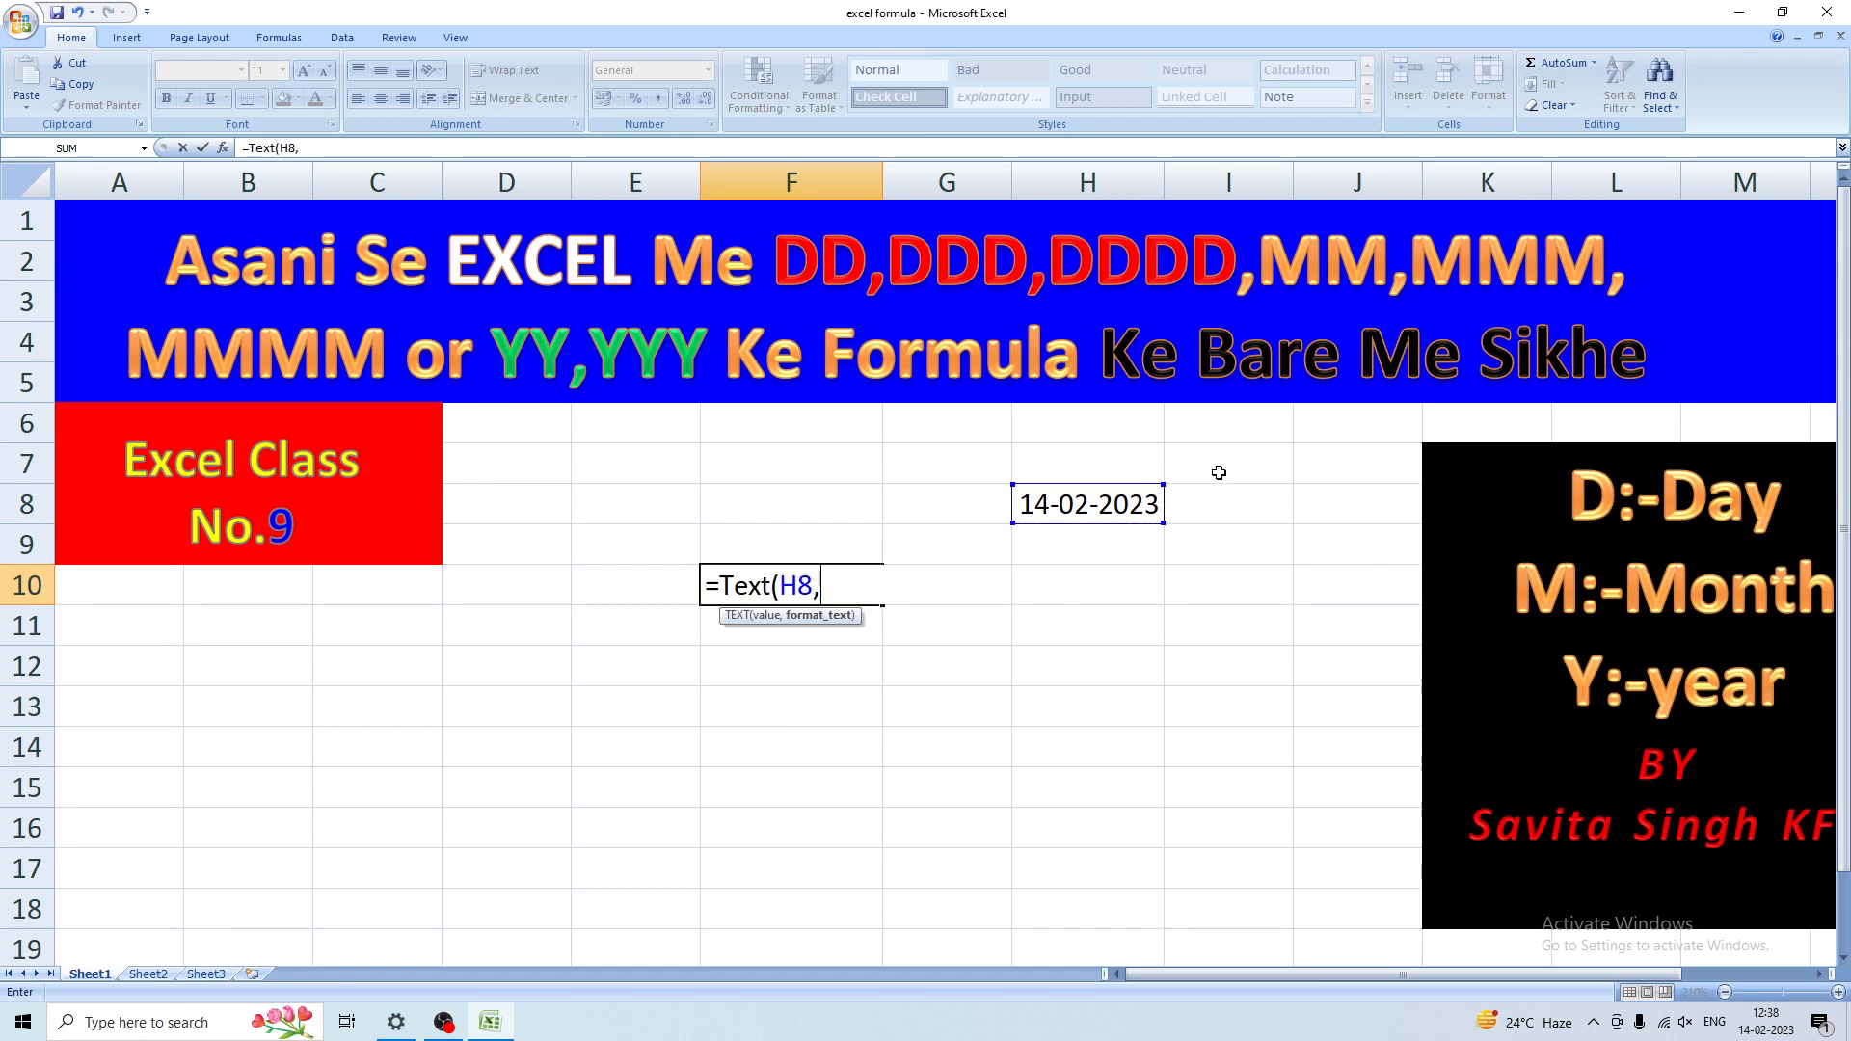
text("mmm)
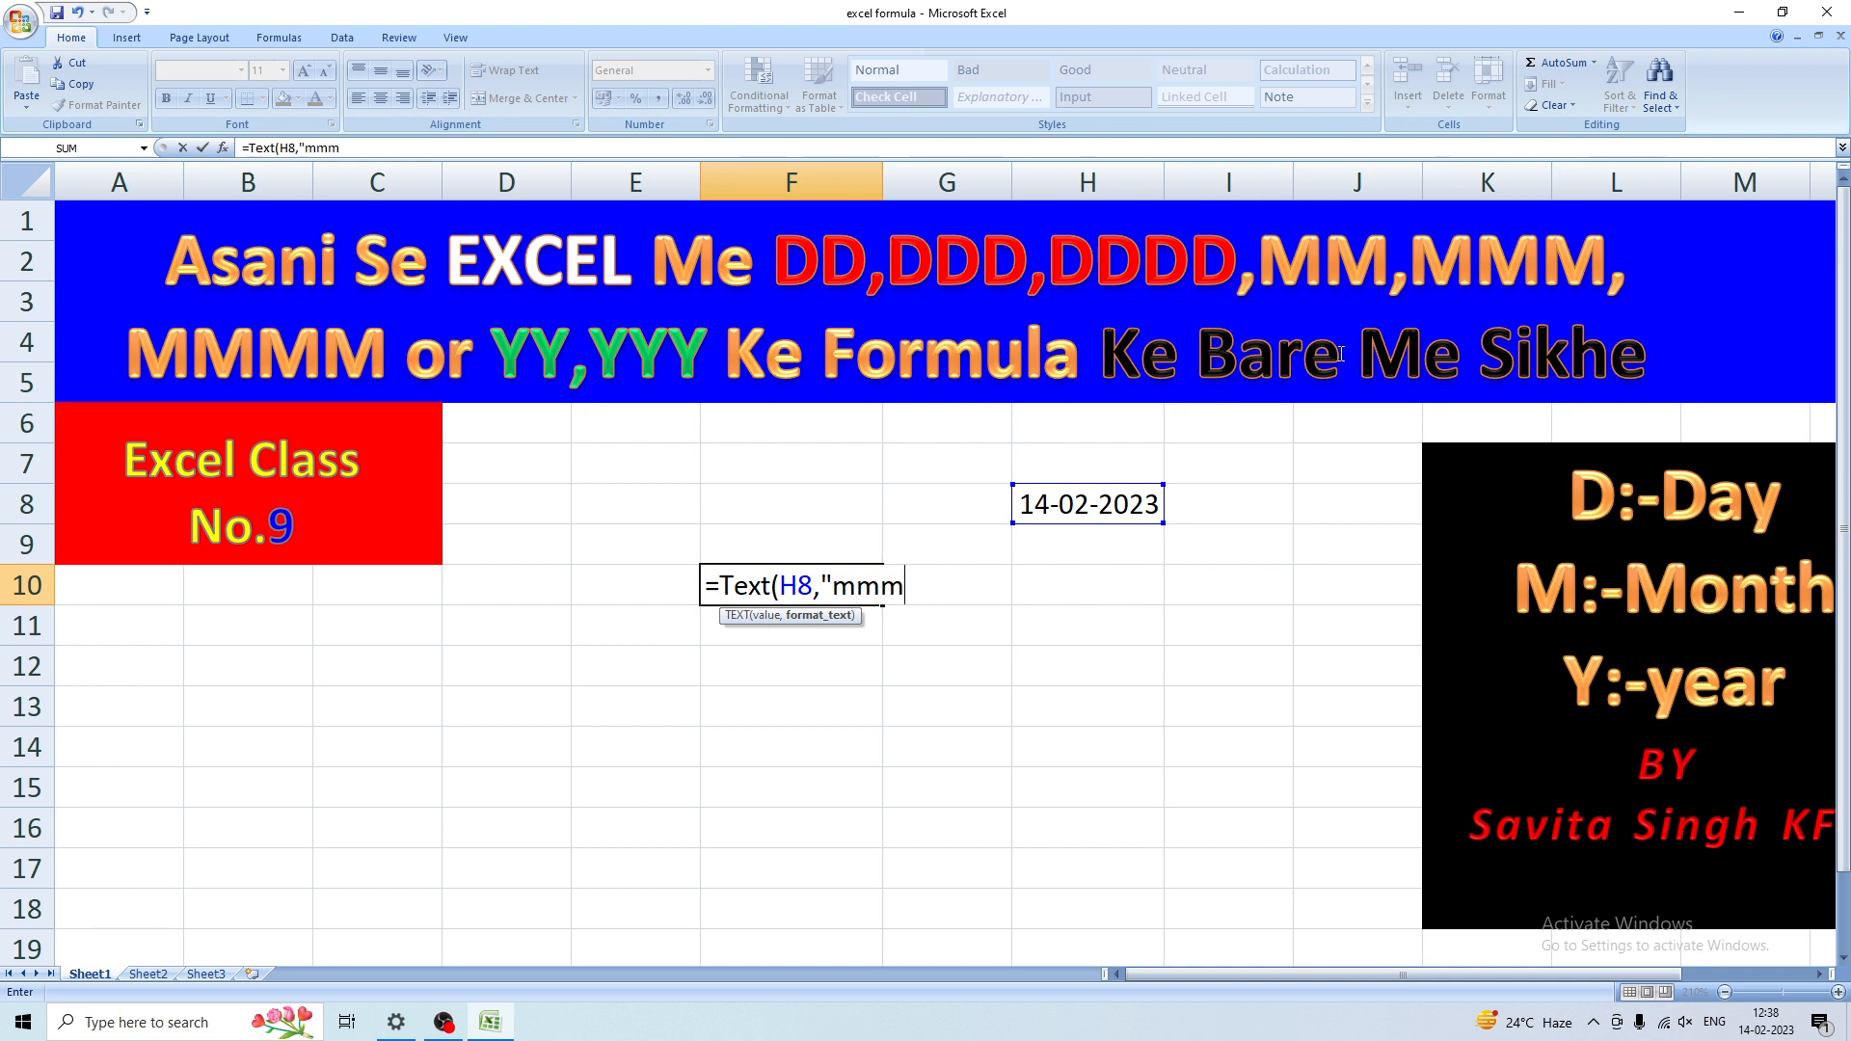
text("))
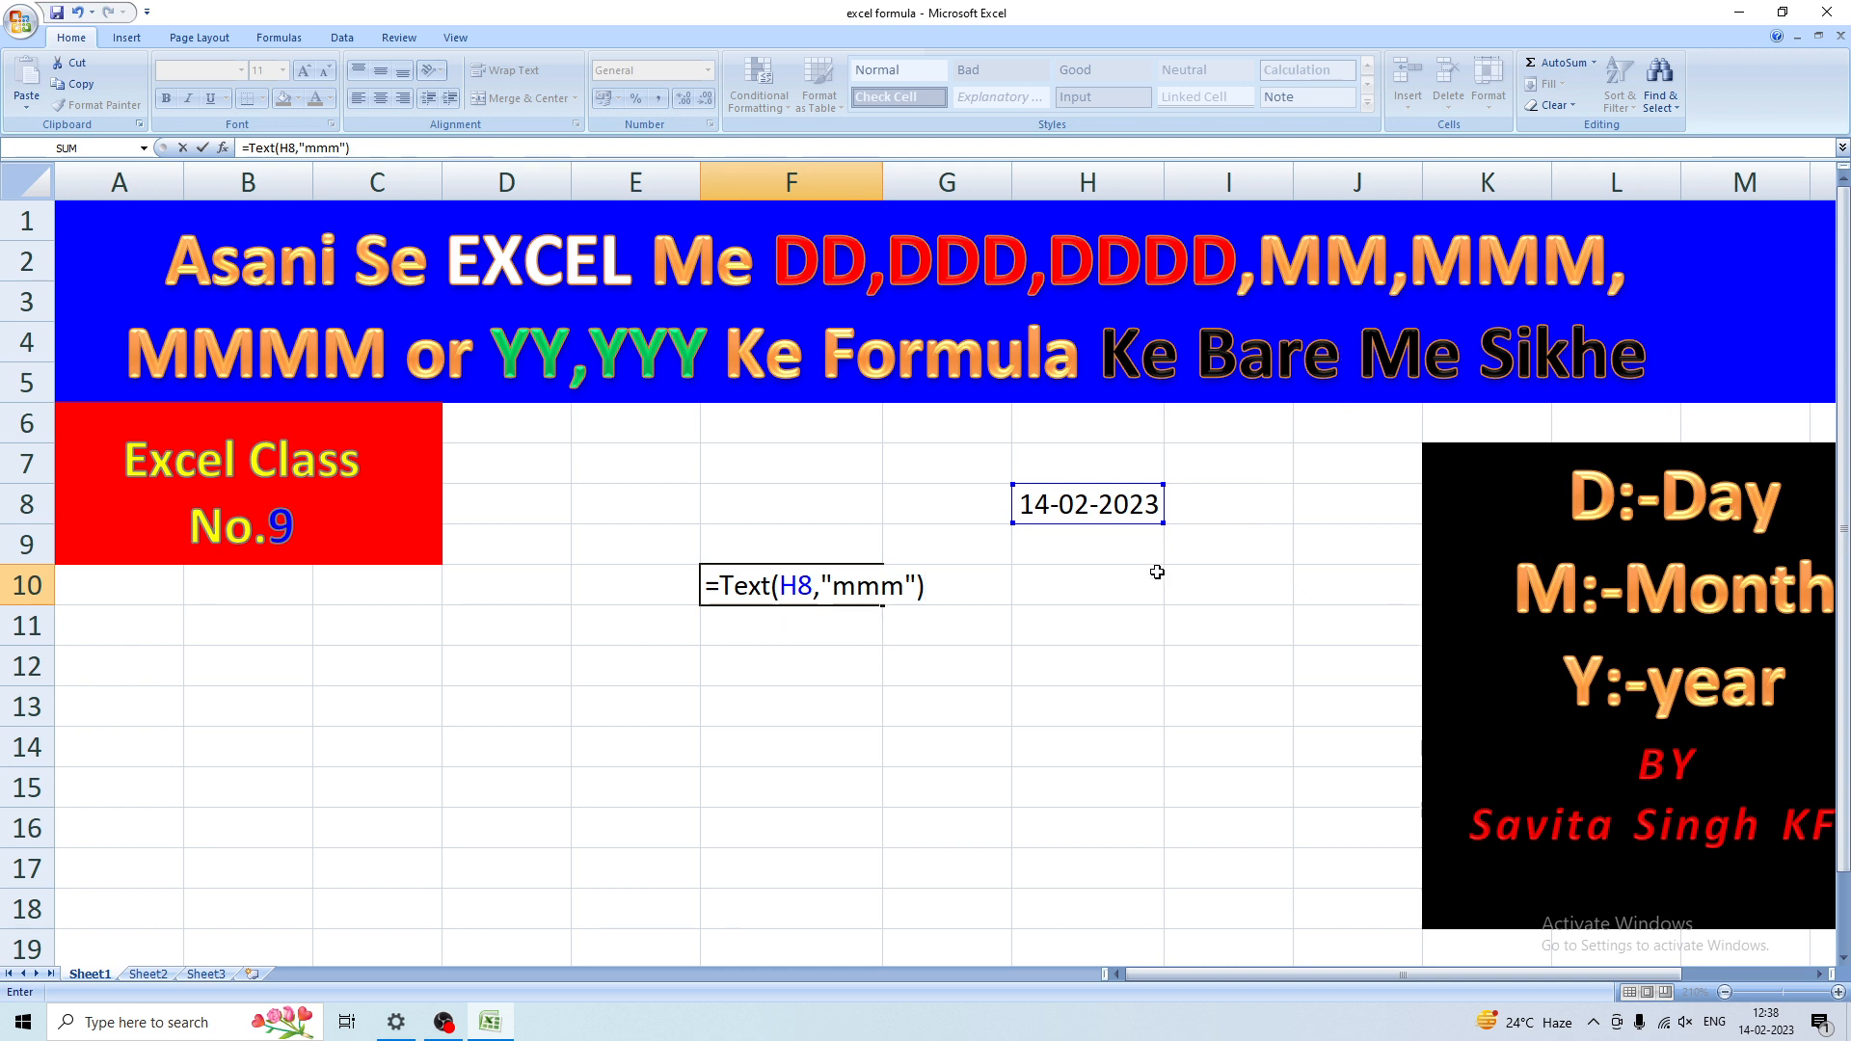
key(Return)
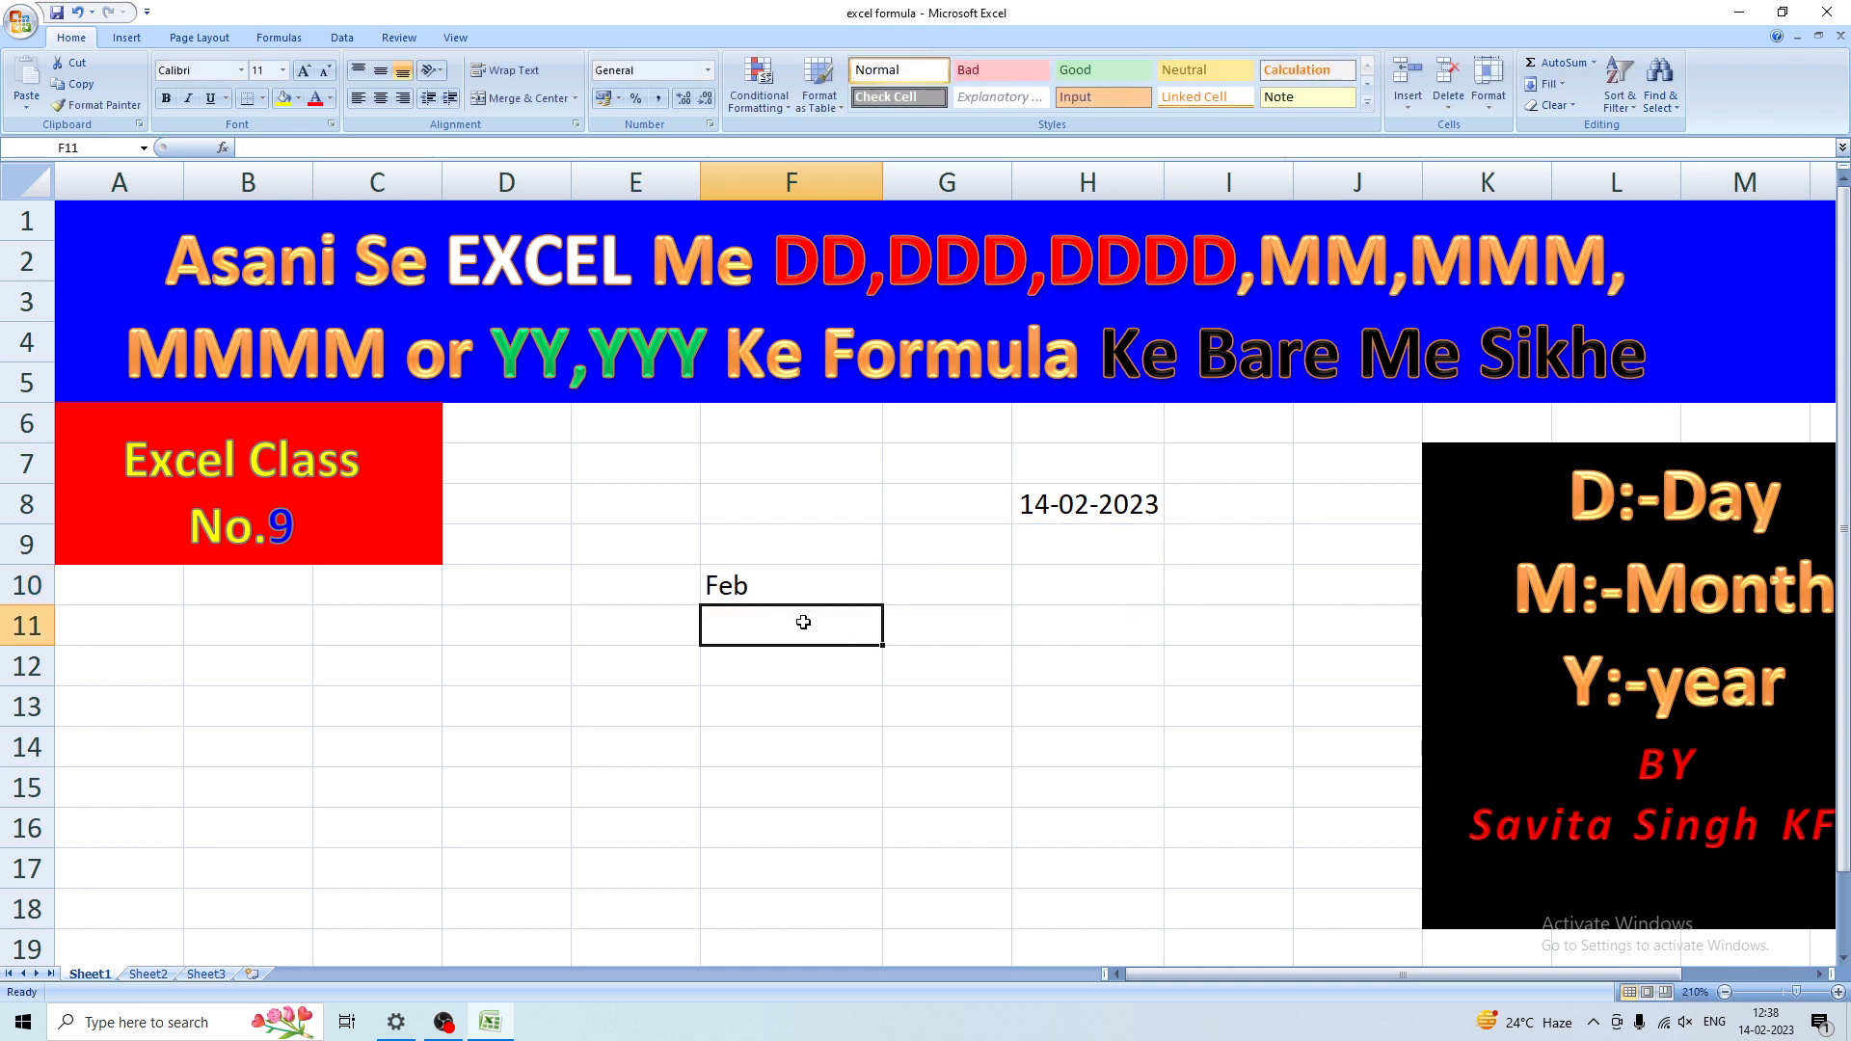
Increase row 10 to about double its height and format cell F10 as vertically centred and bold
click(729, 587)
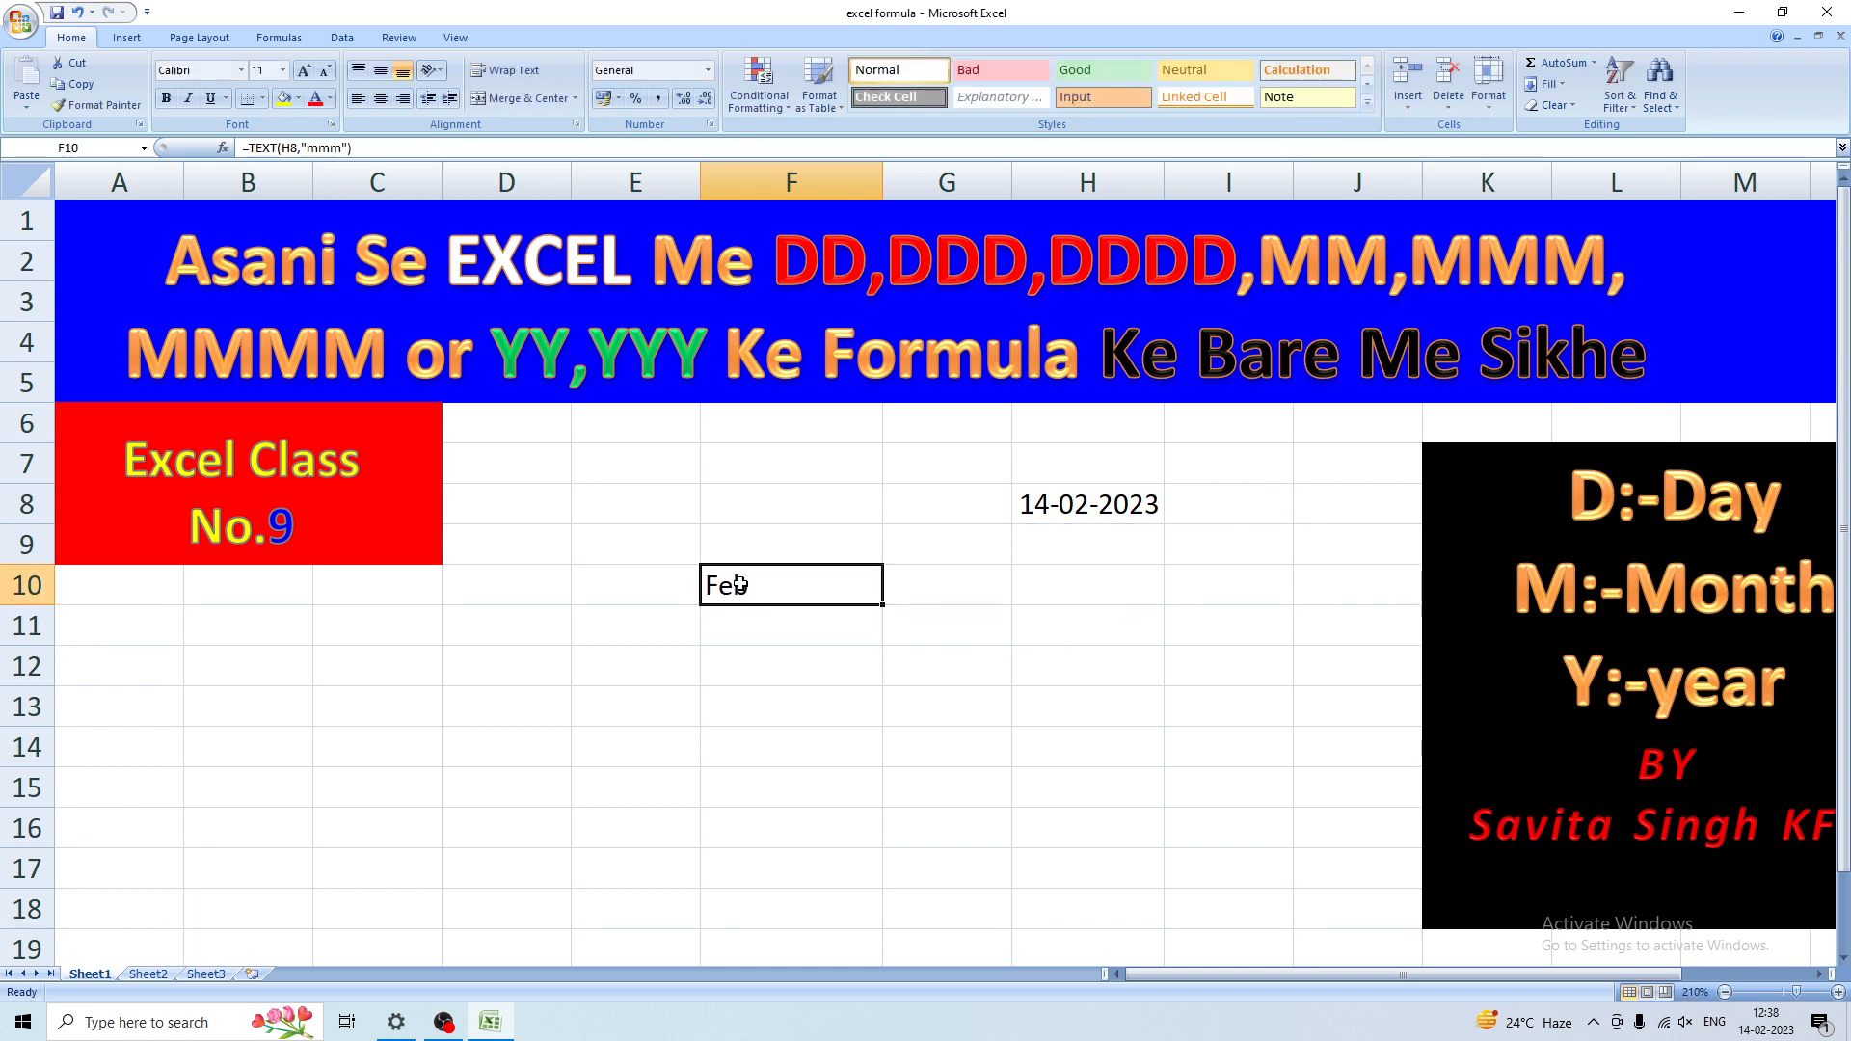
drag(43, 604, 48, 643)
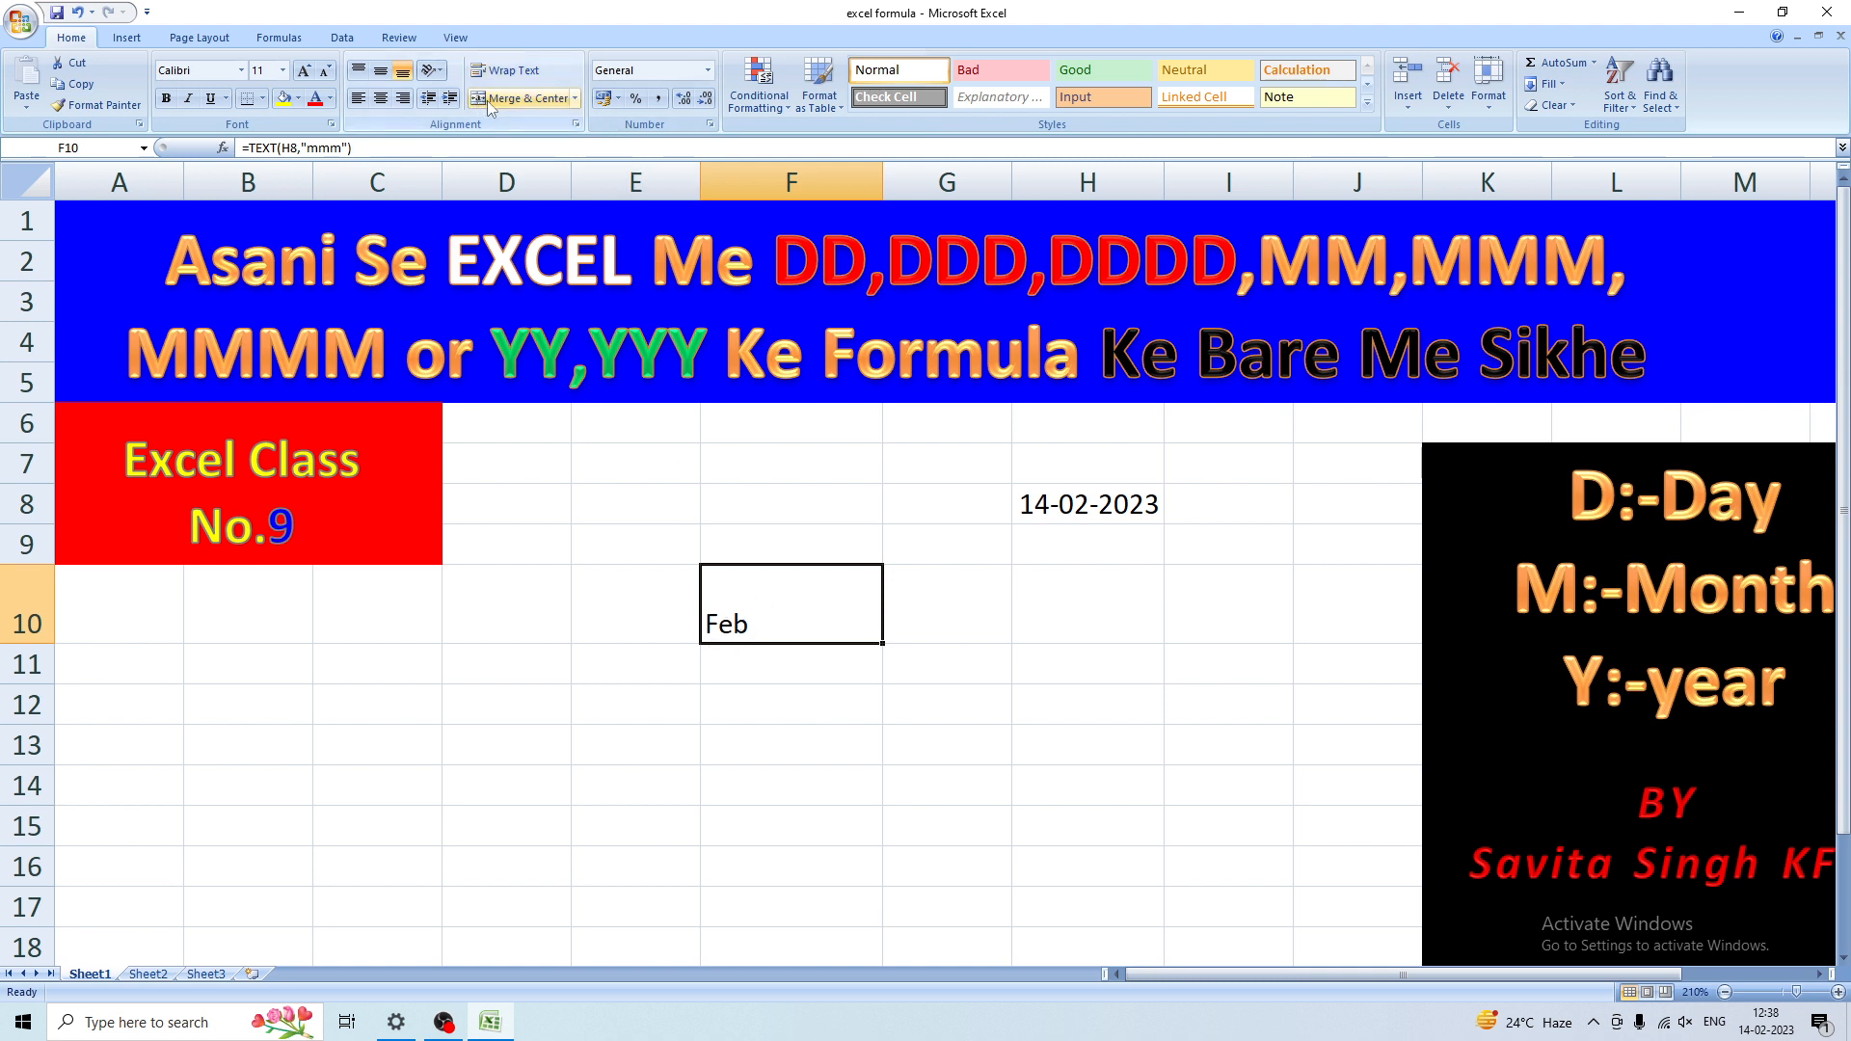
click(381, 70)
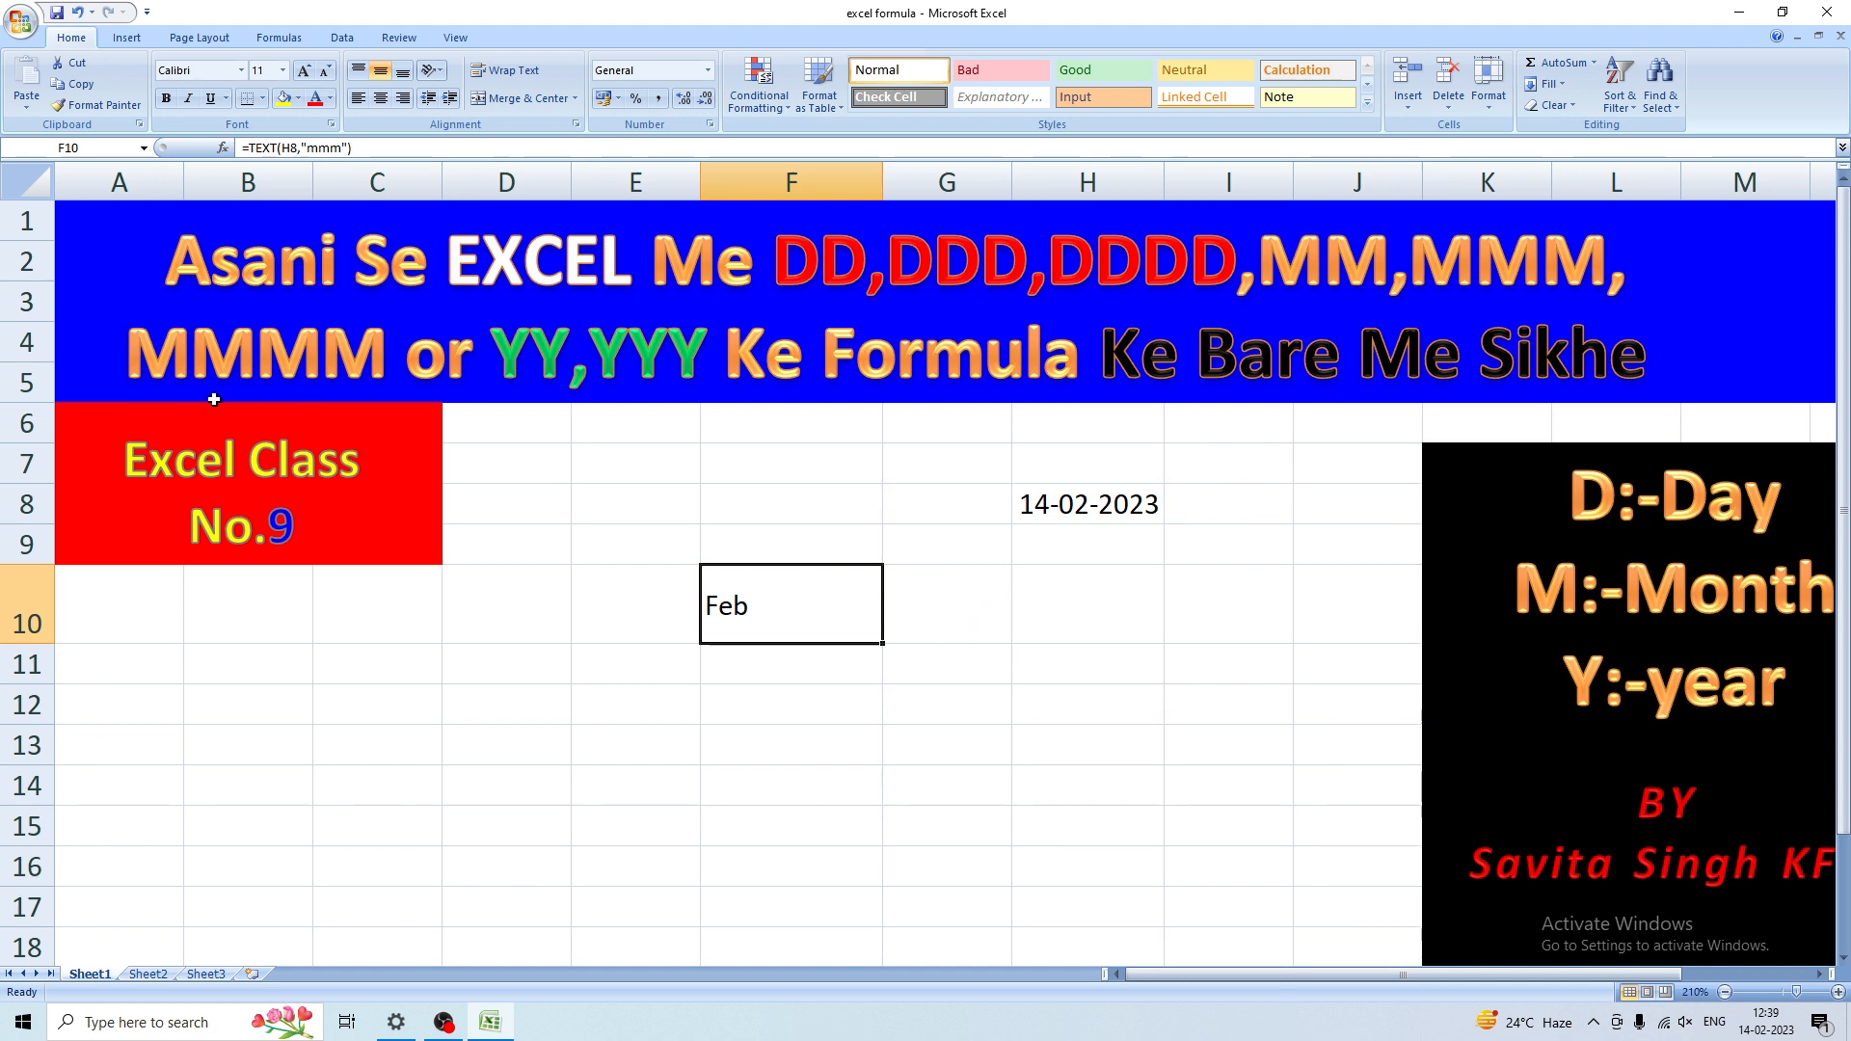
click(166, 97)
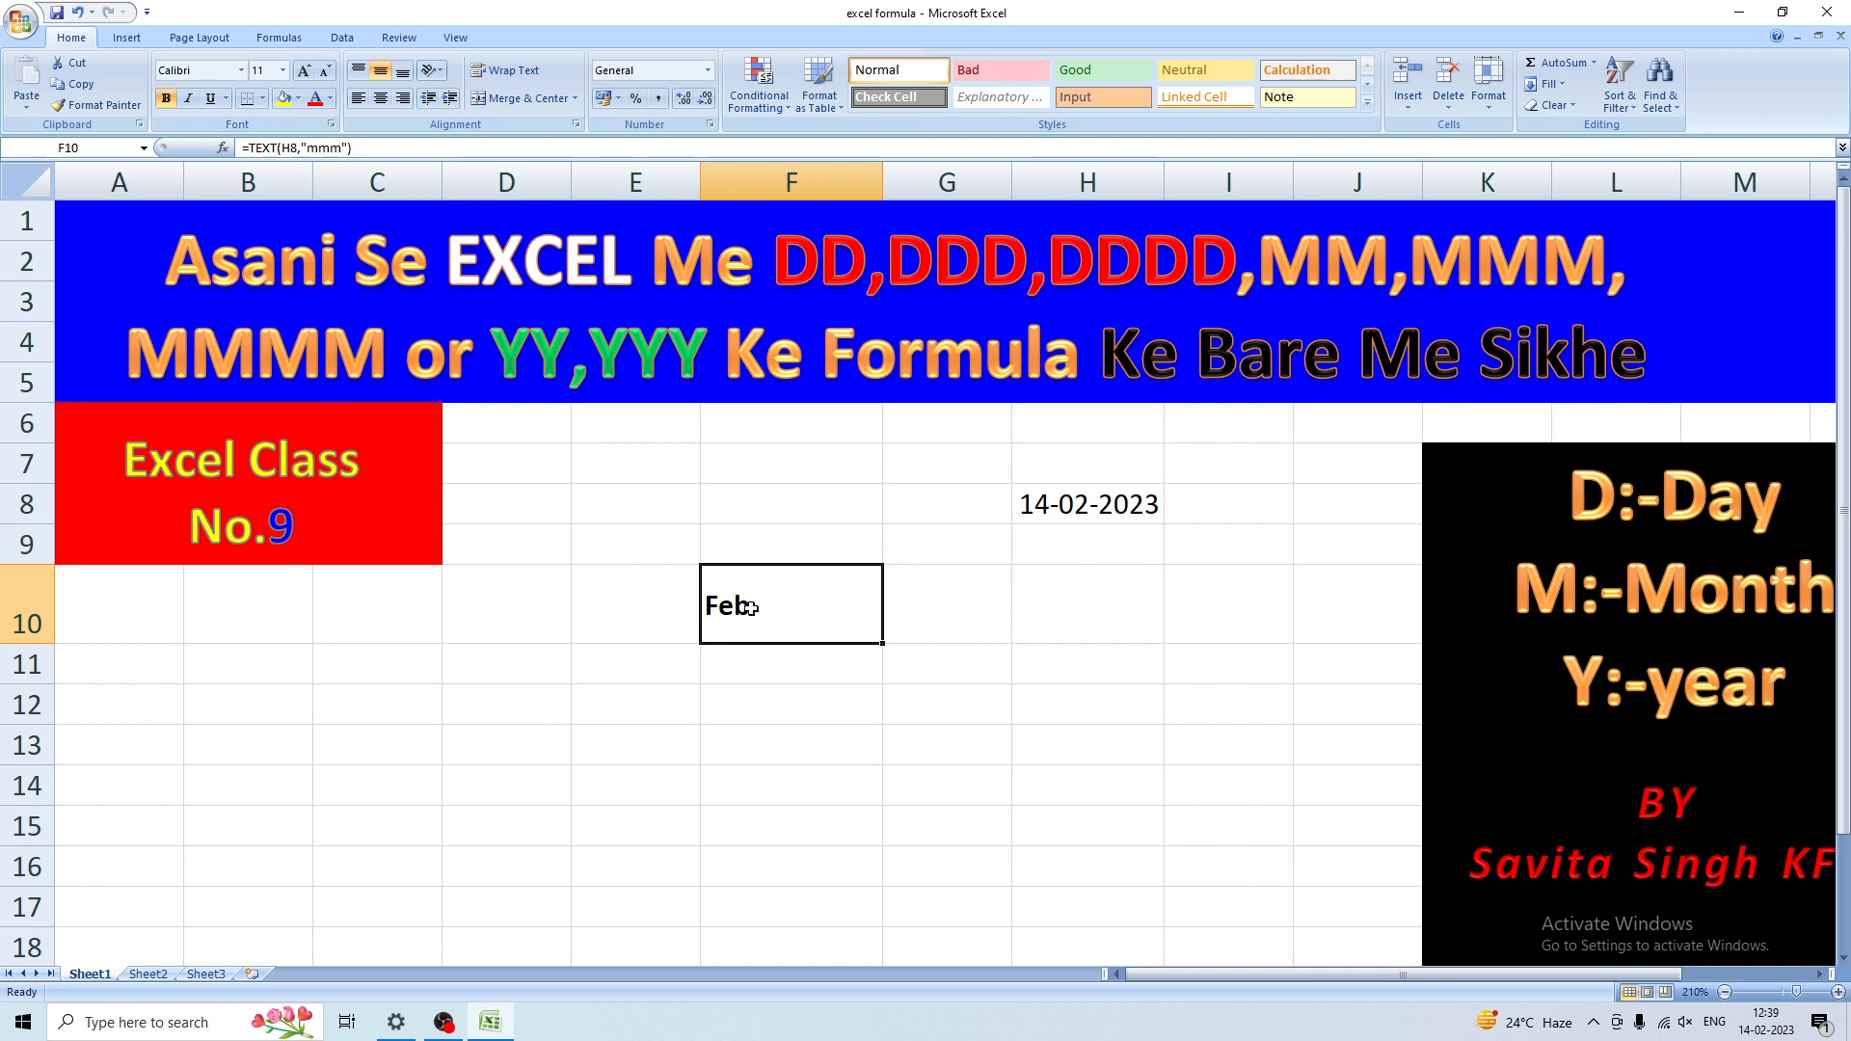
Replace the formula in cell F10 with =TEXT(H8,"Mmmm") to return the full month name
key(BackSpace)
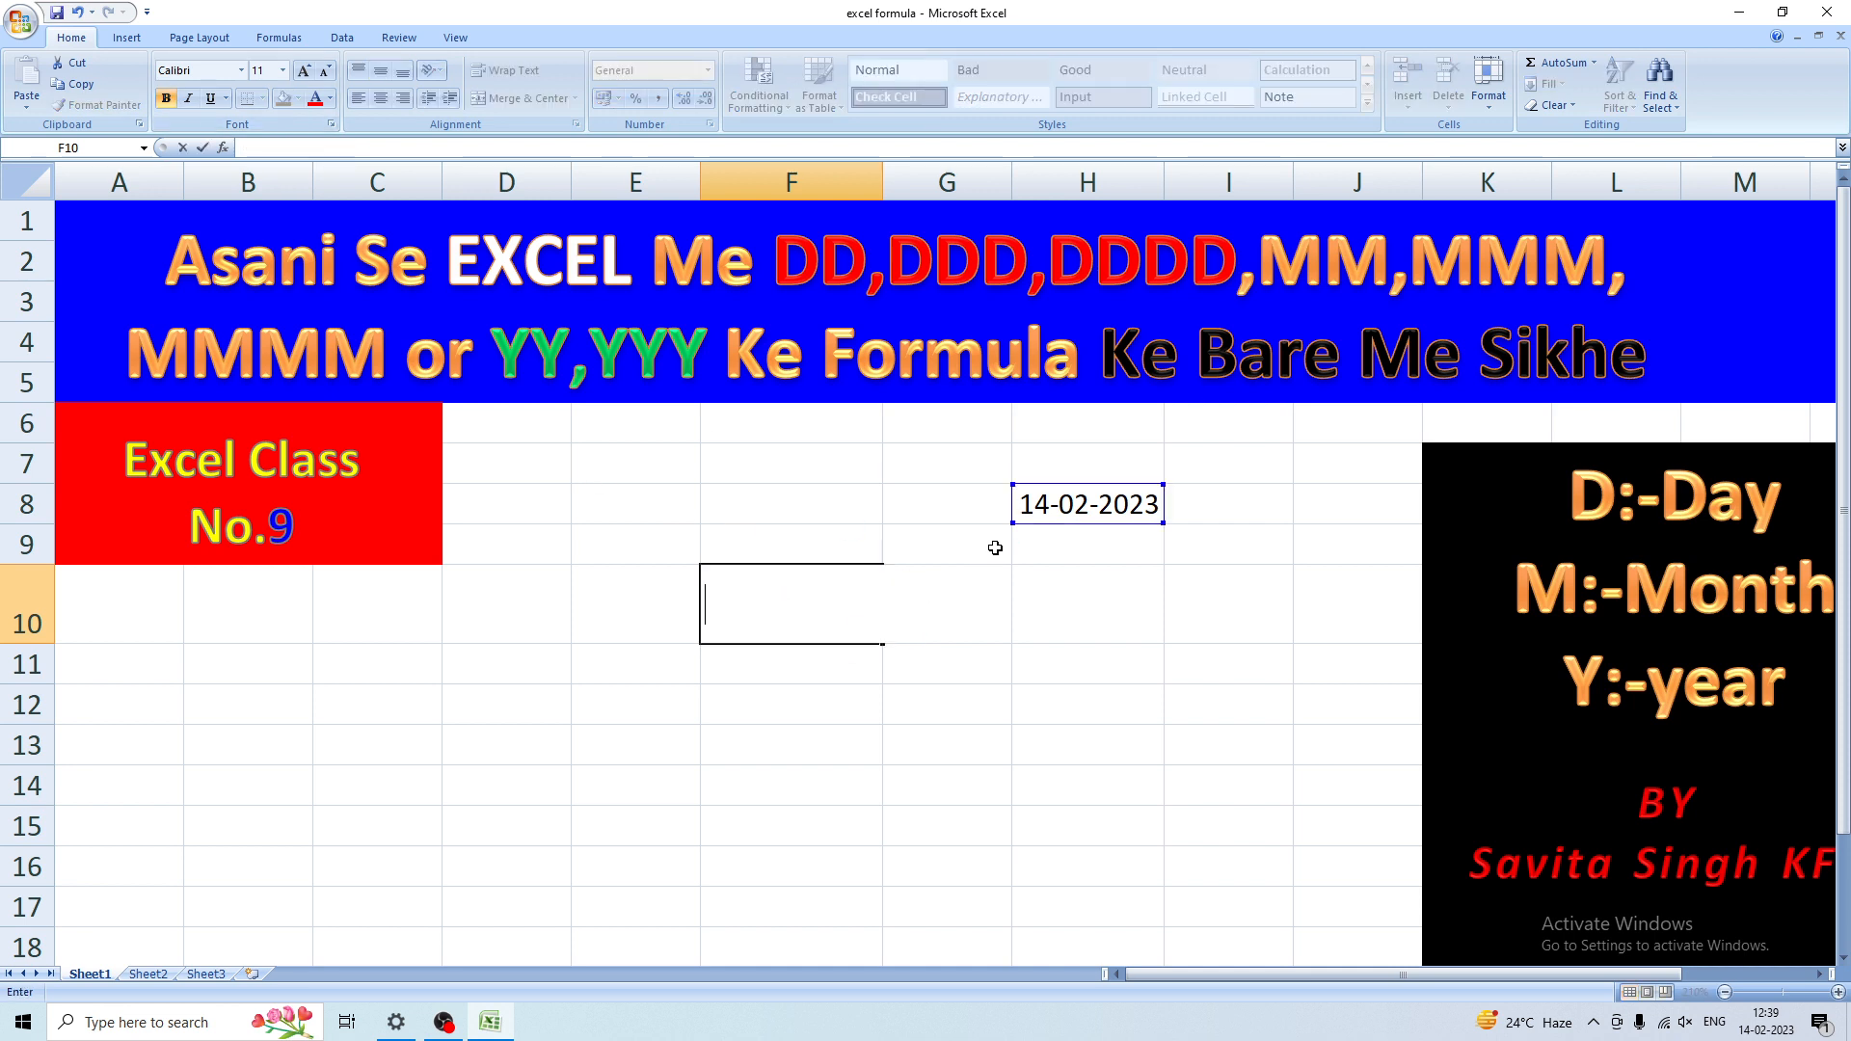
text(=M)
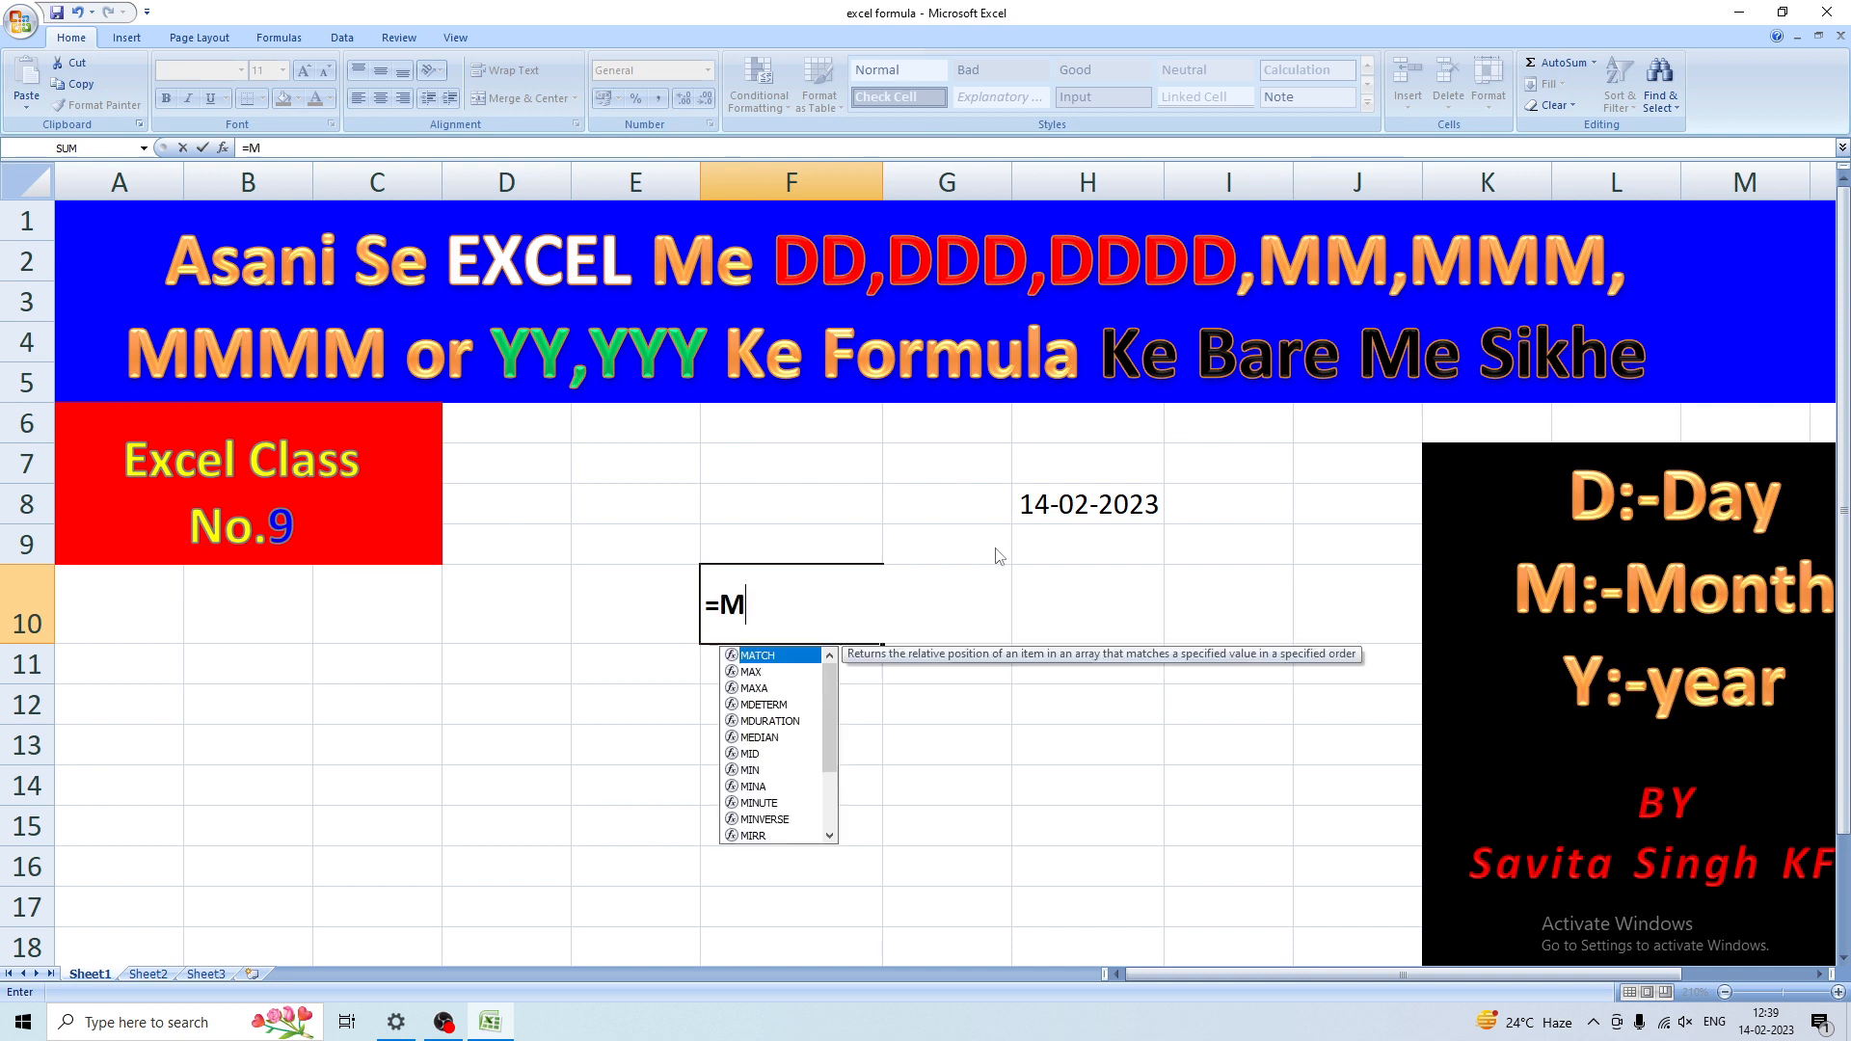
key(BackSpace)
text(Te)
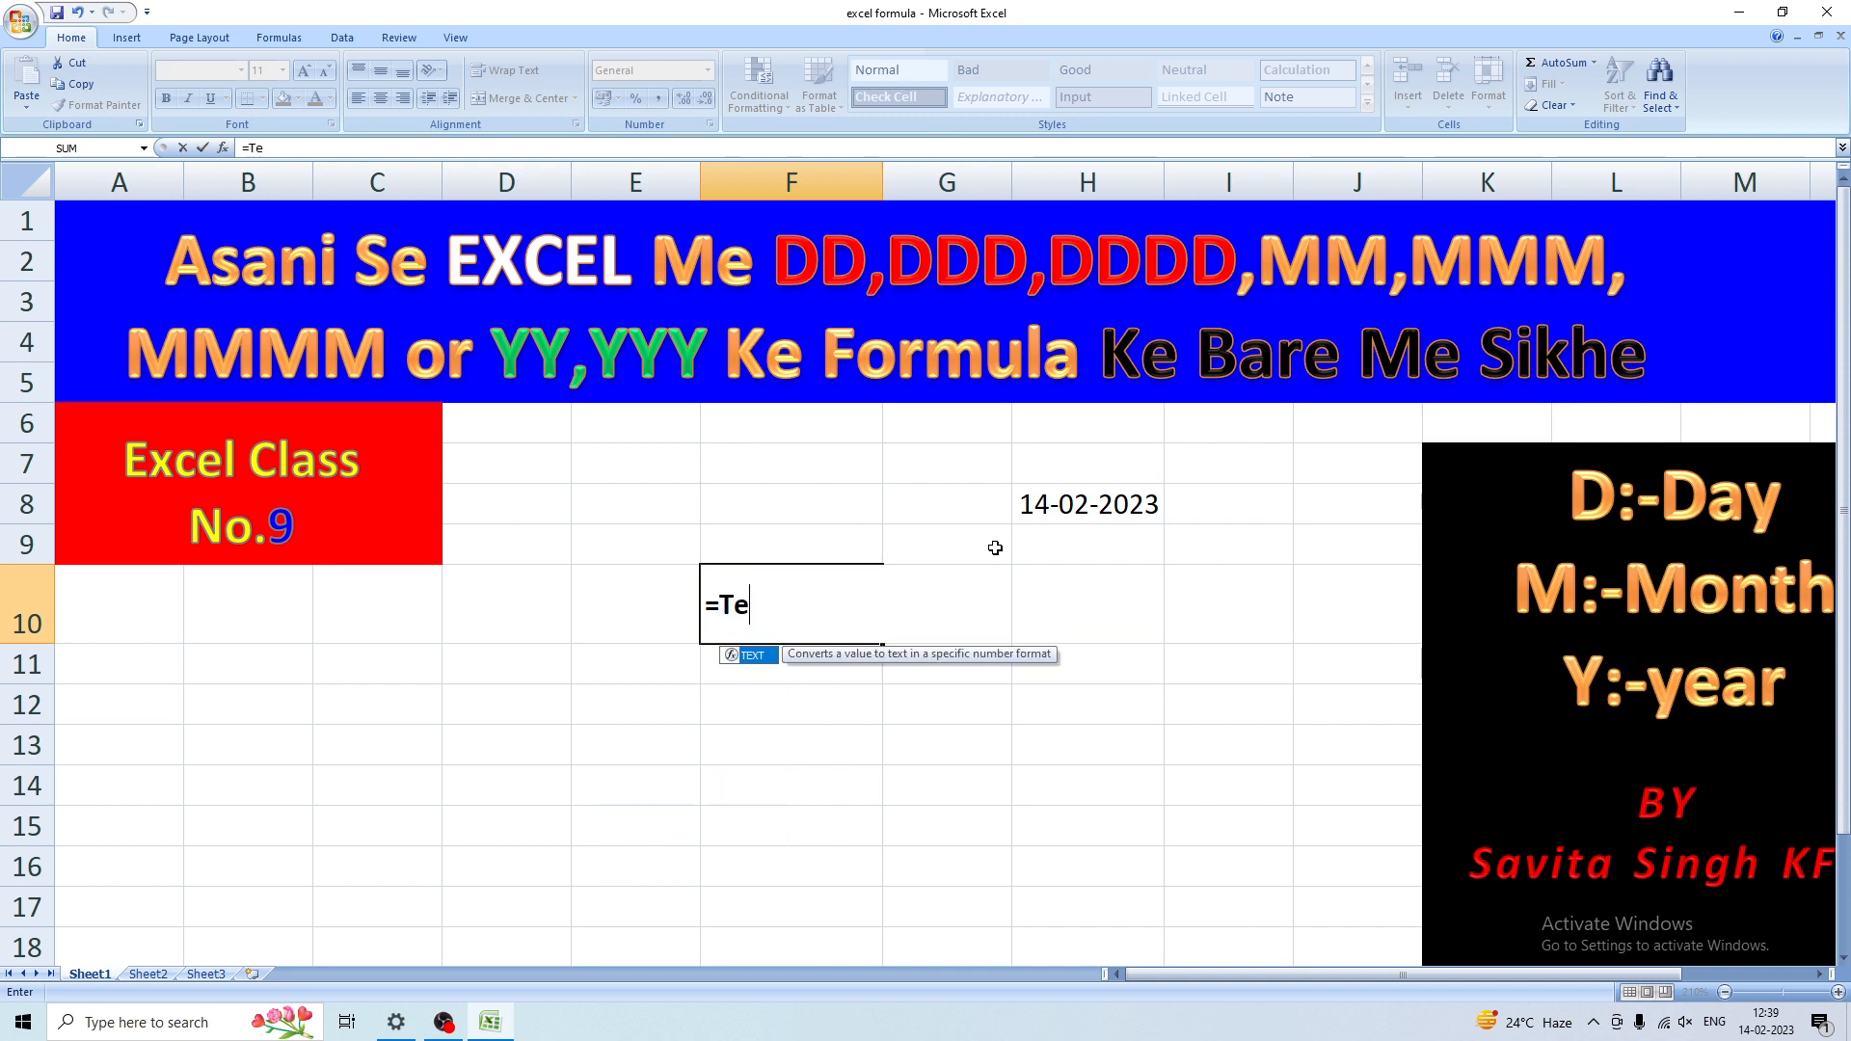
text(xt()
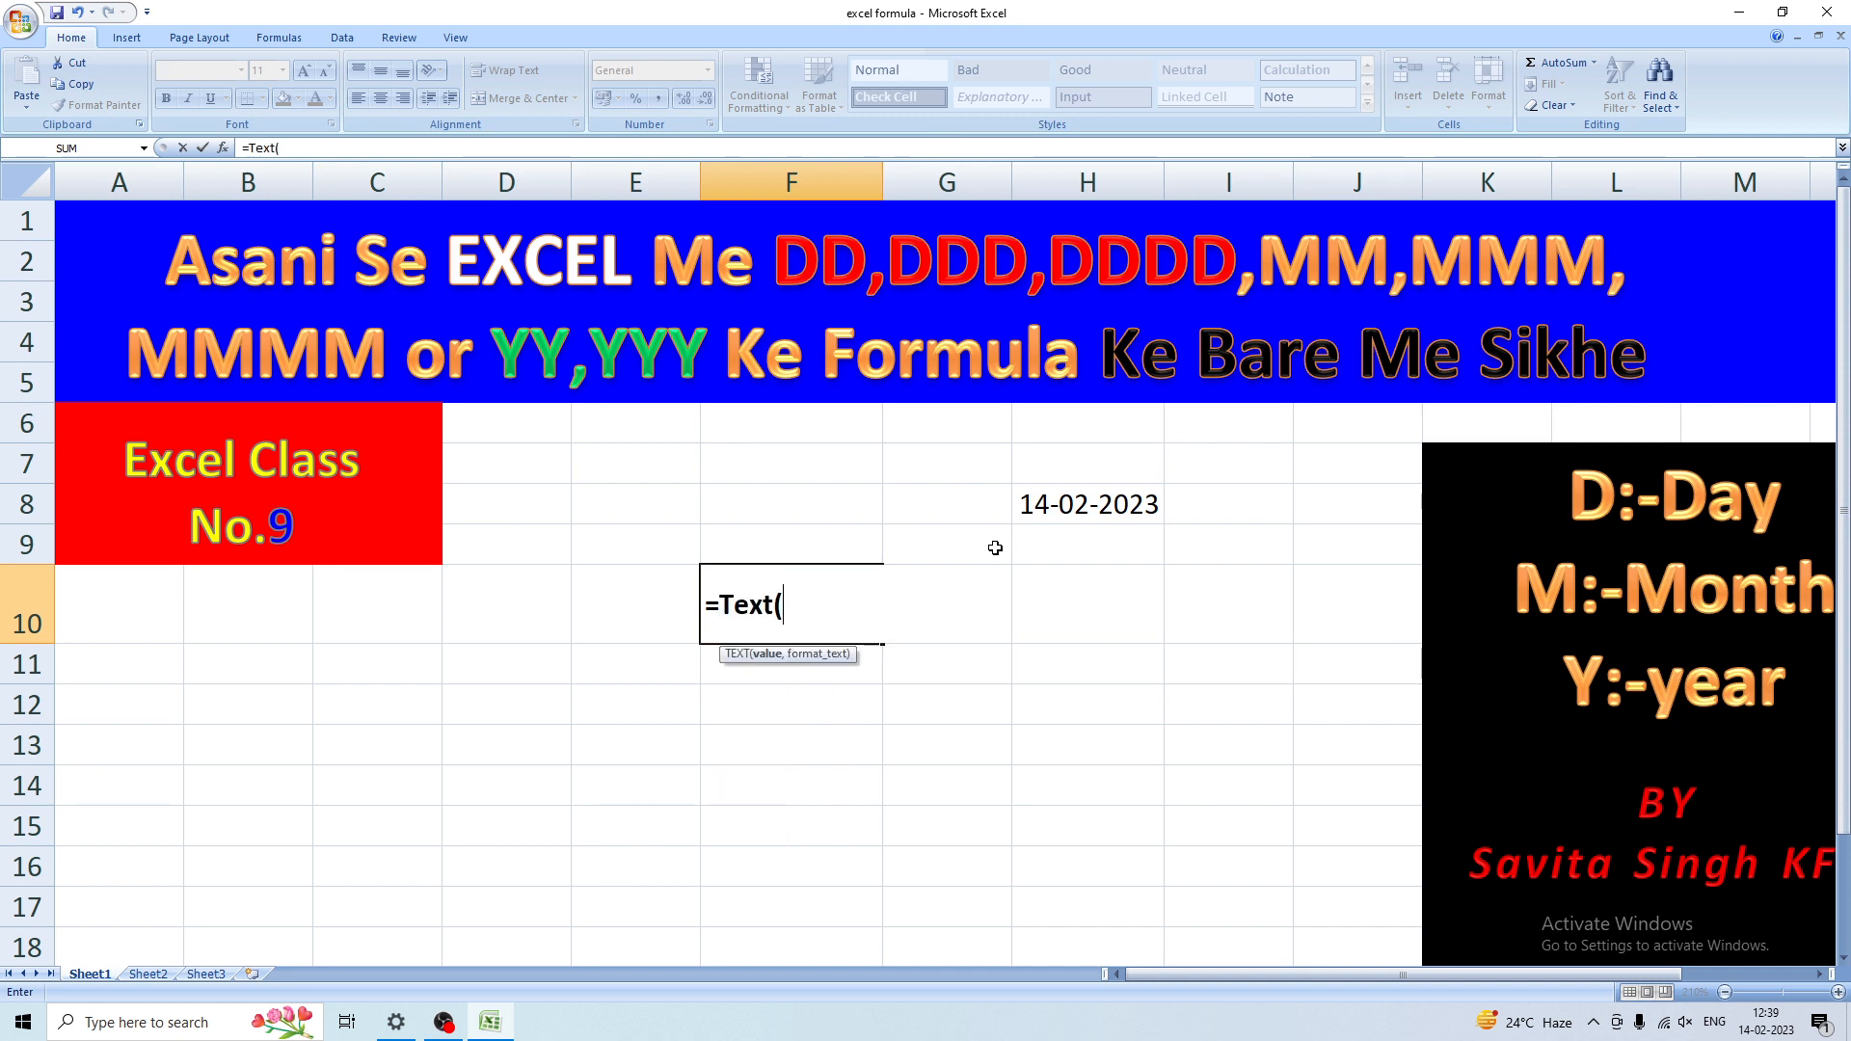
click(1039, 518)
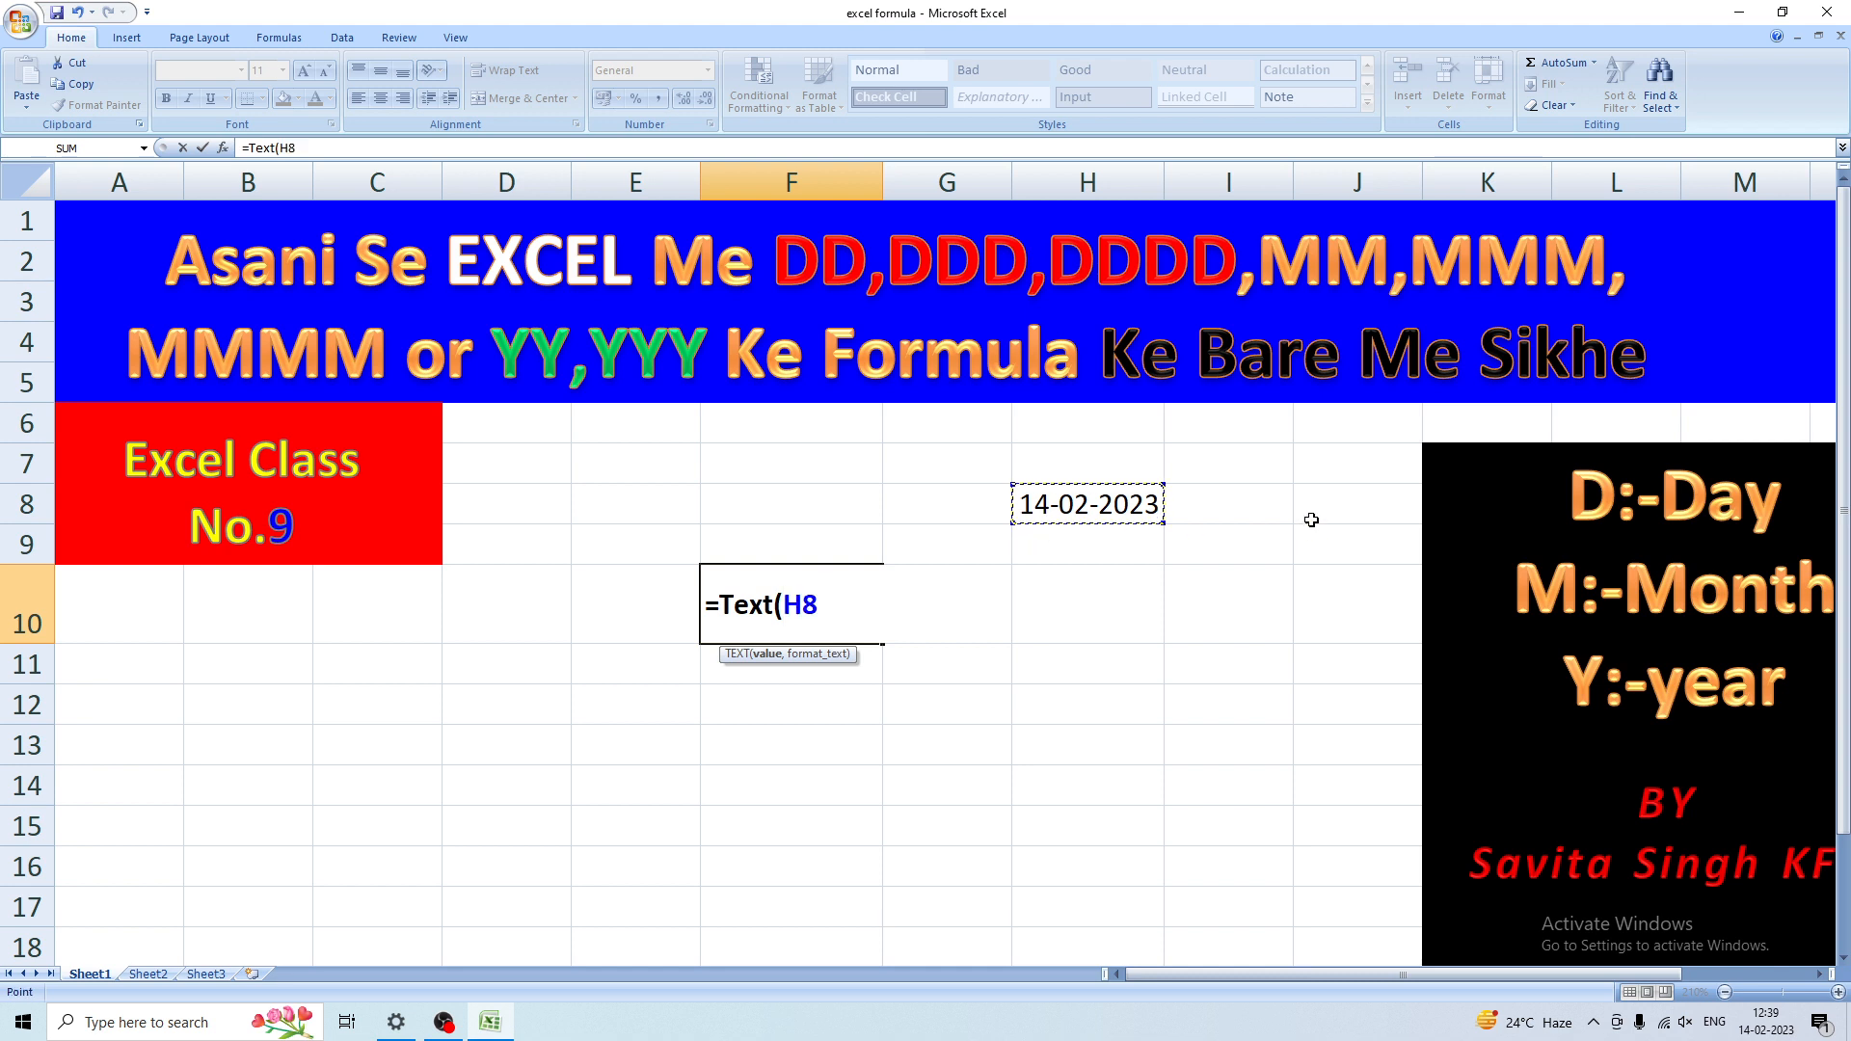
text(,")
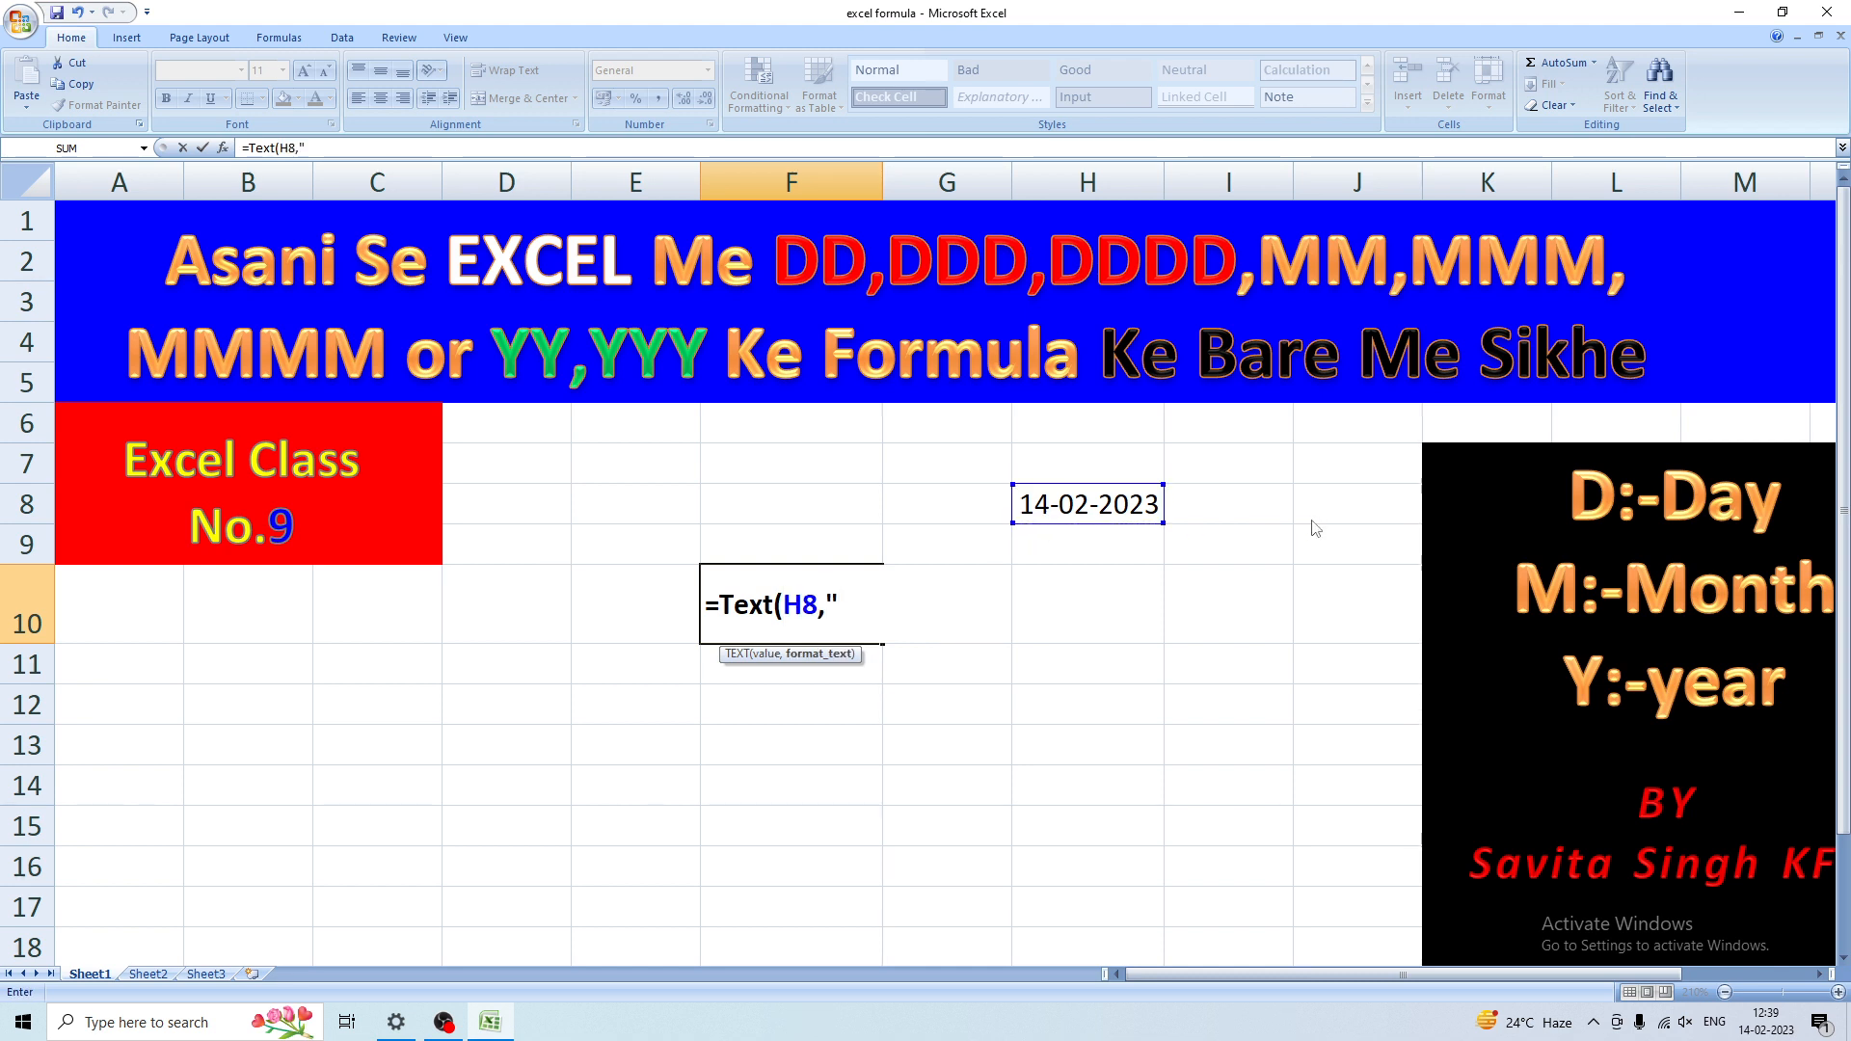
text(Mmm)
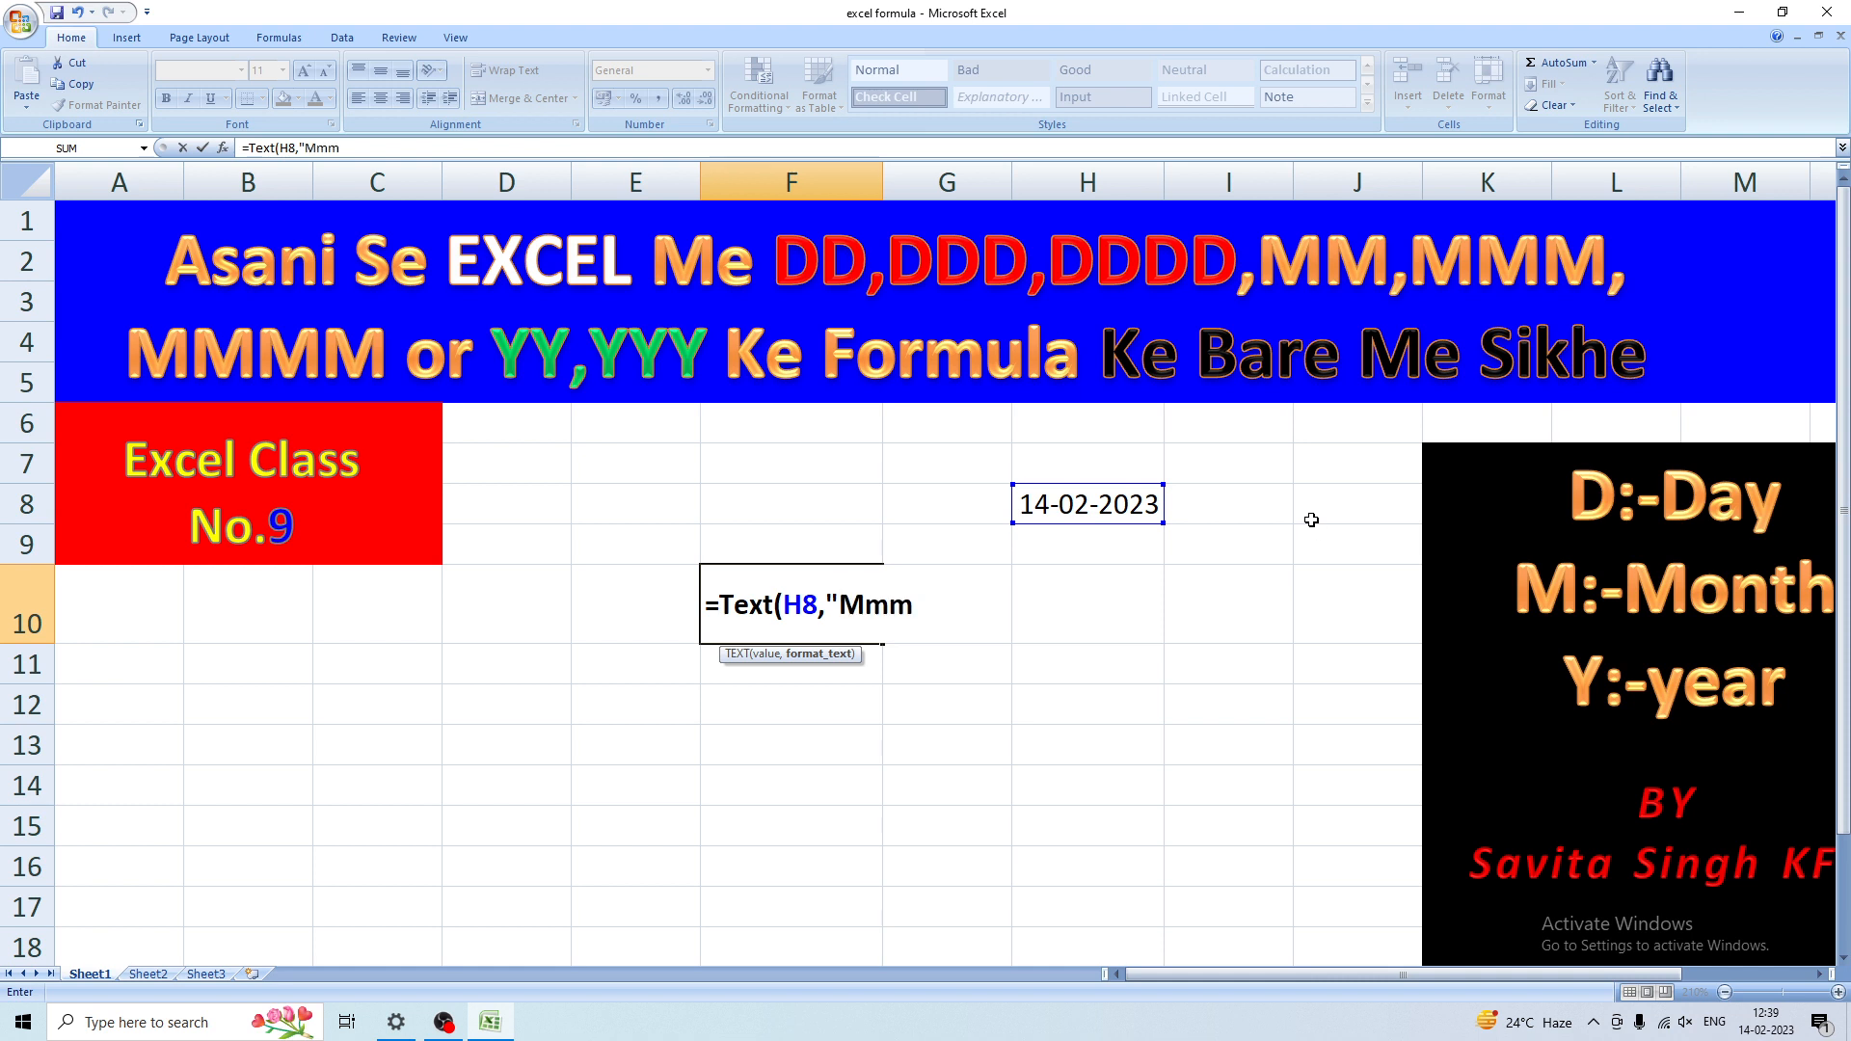
text(m"))
key(Return)
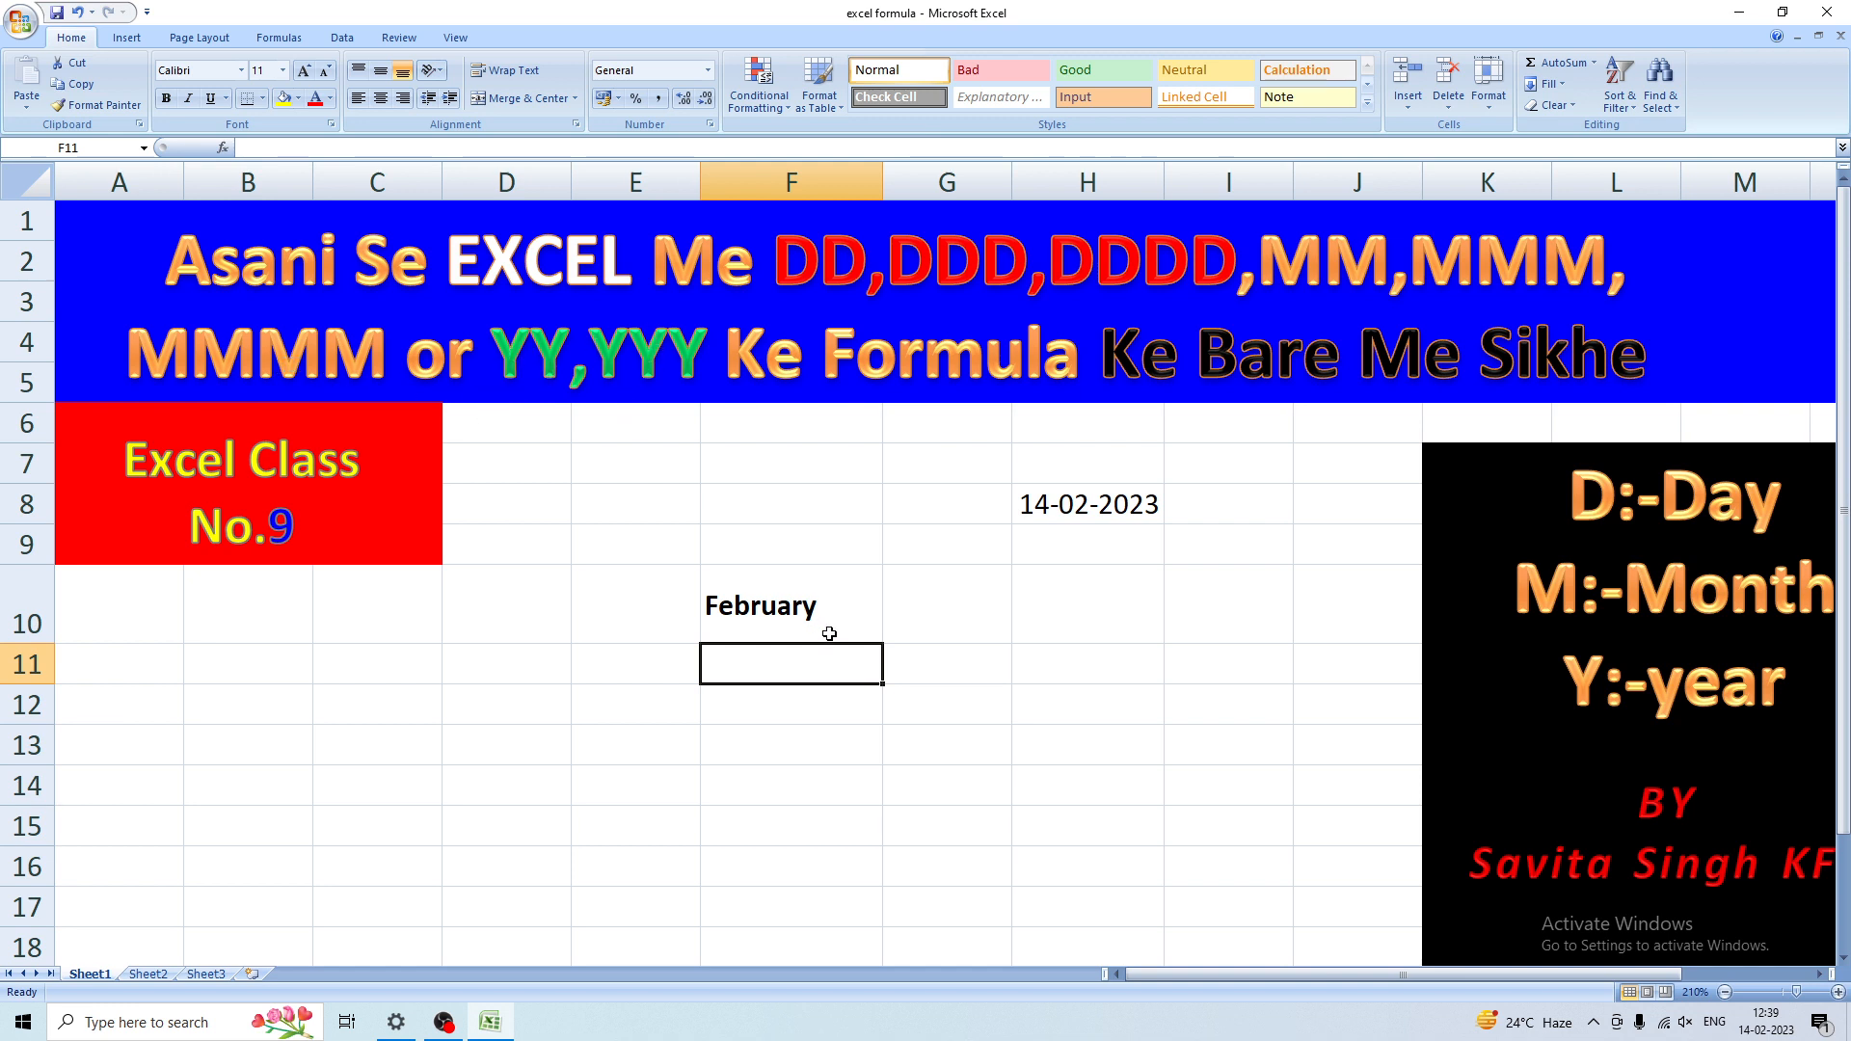
Enter =TEXT(H8,"YY") in cell H10 to return the two-digit year of the date in H8
click(1041, 661)
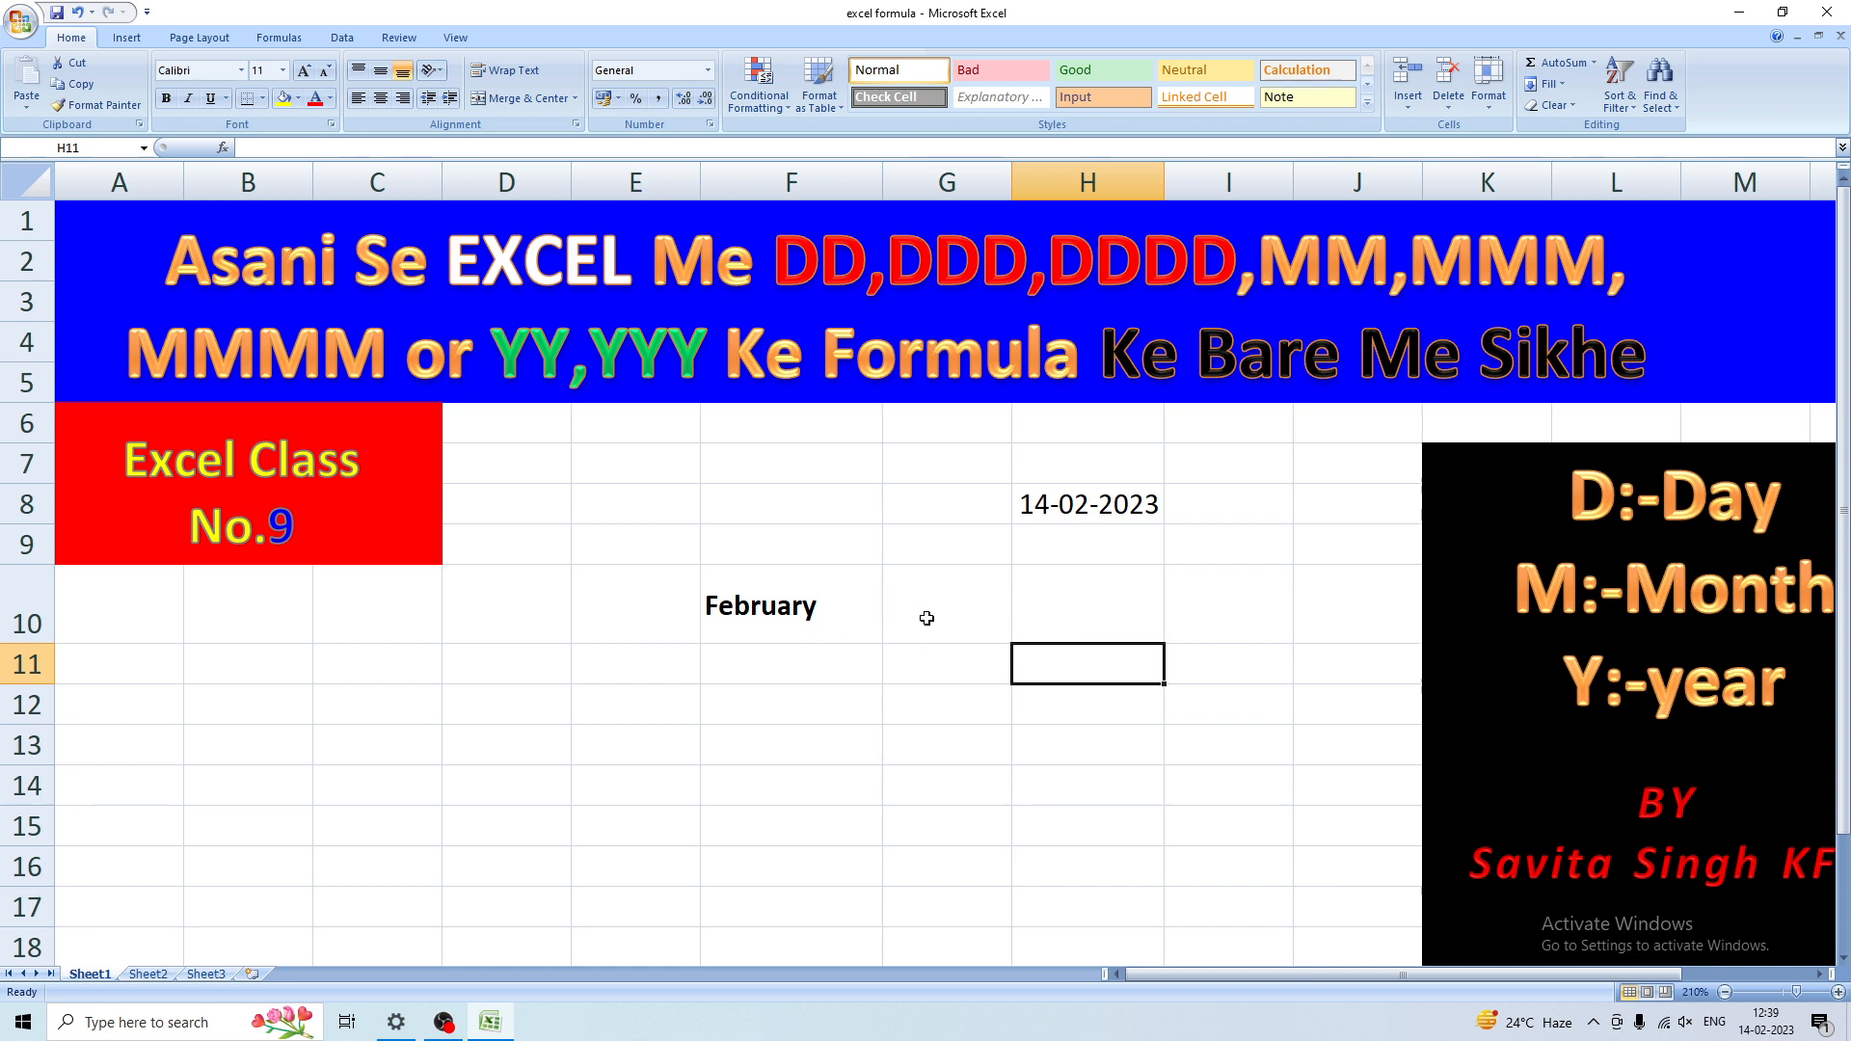
click(1038, 614)
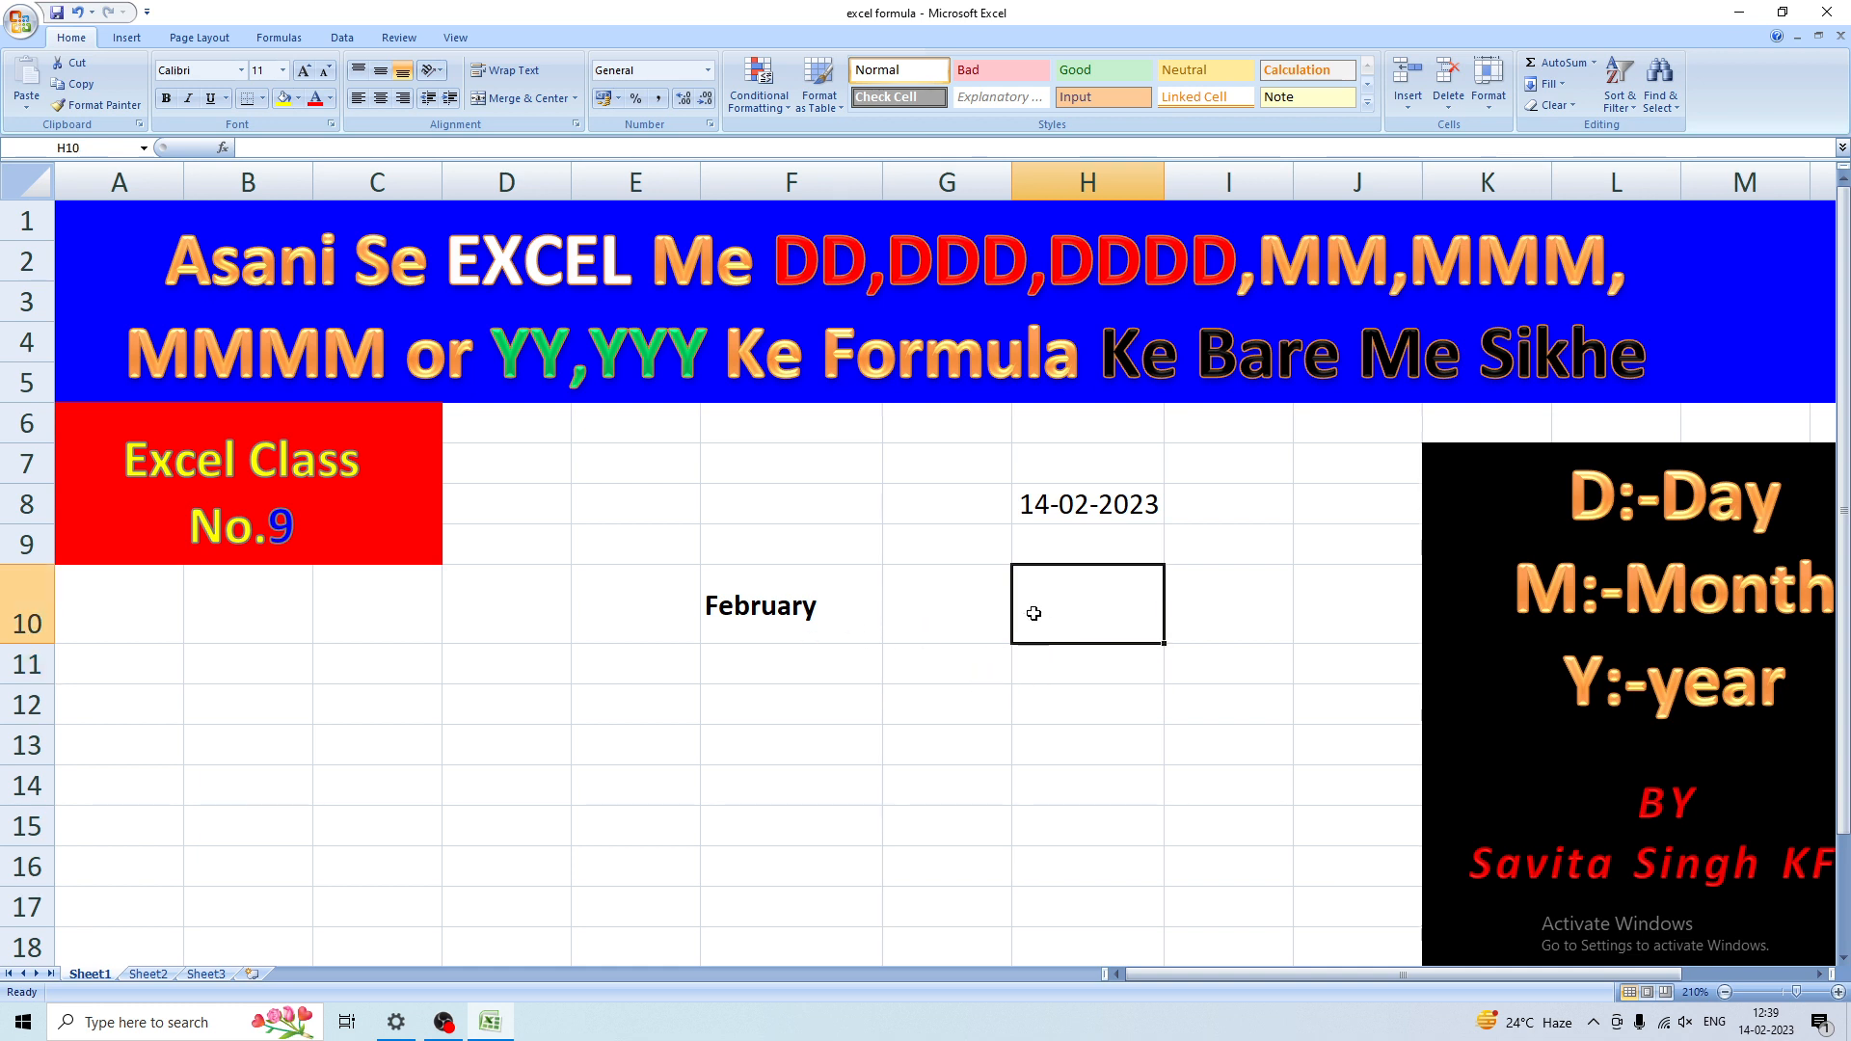
text(=)
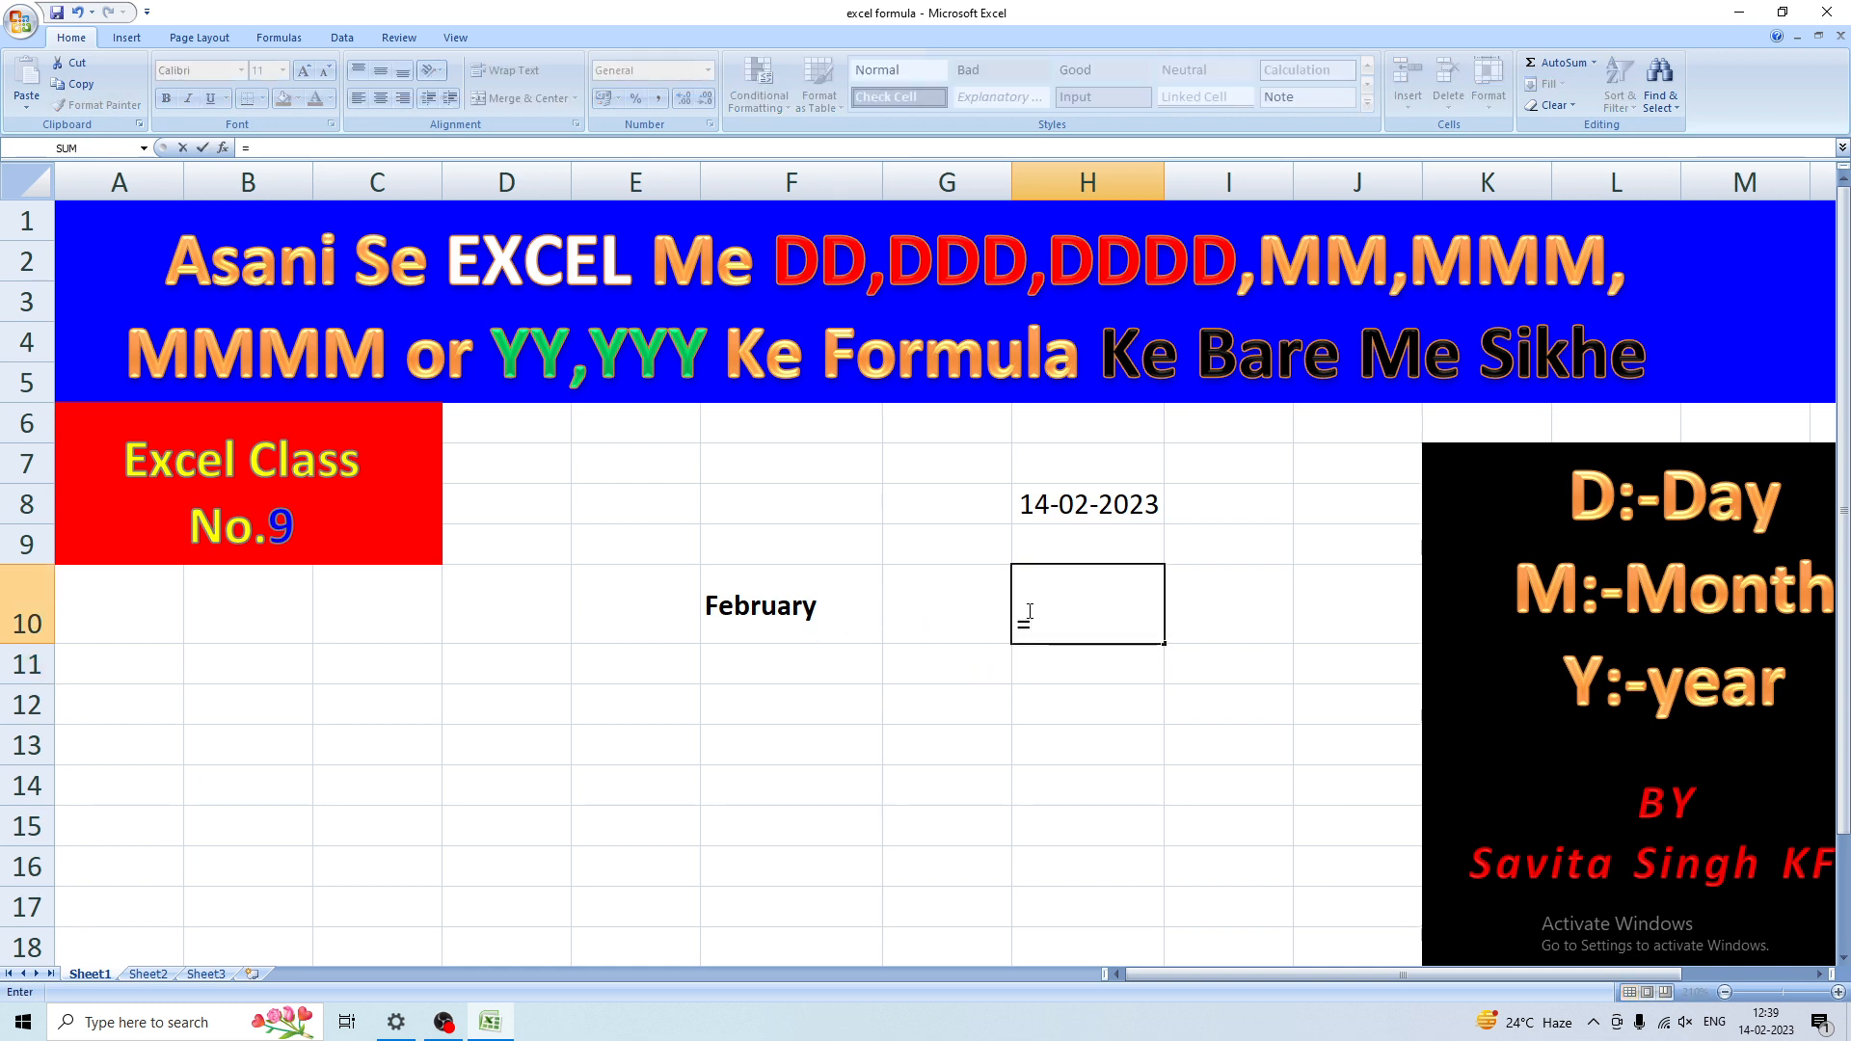
text(Text)
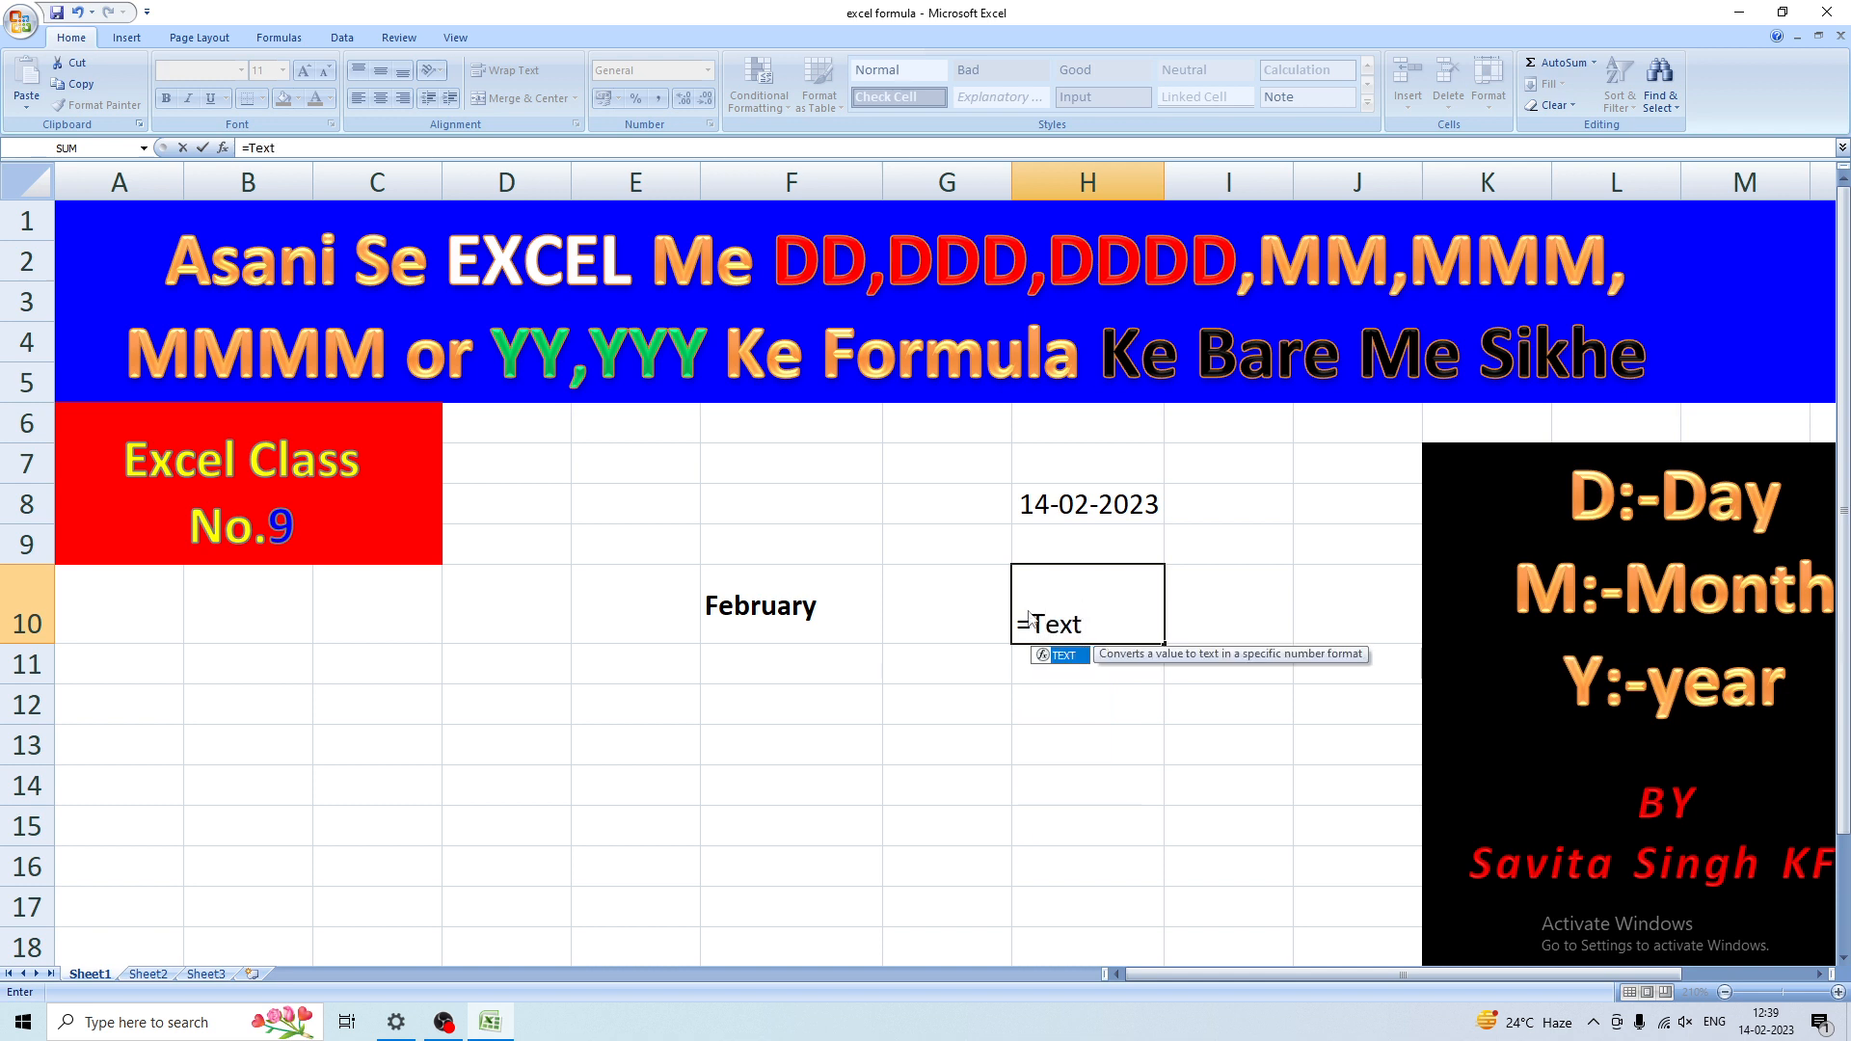
text(()
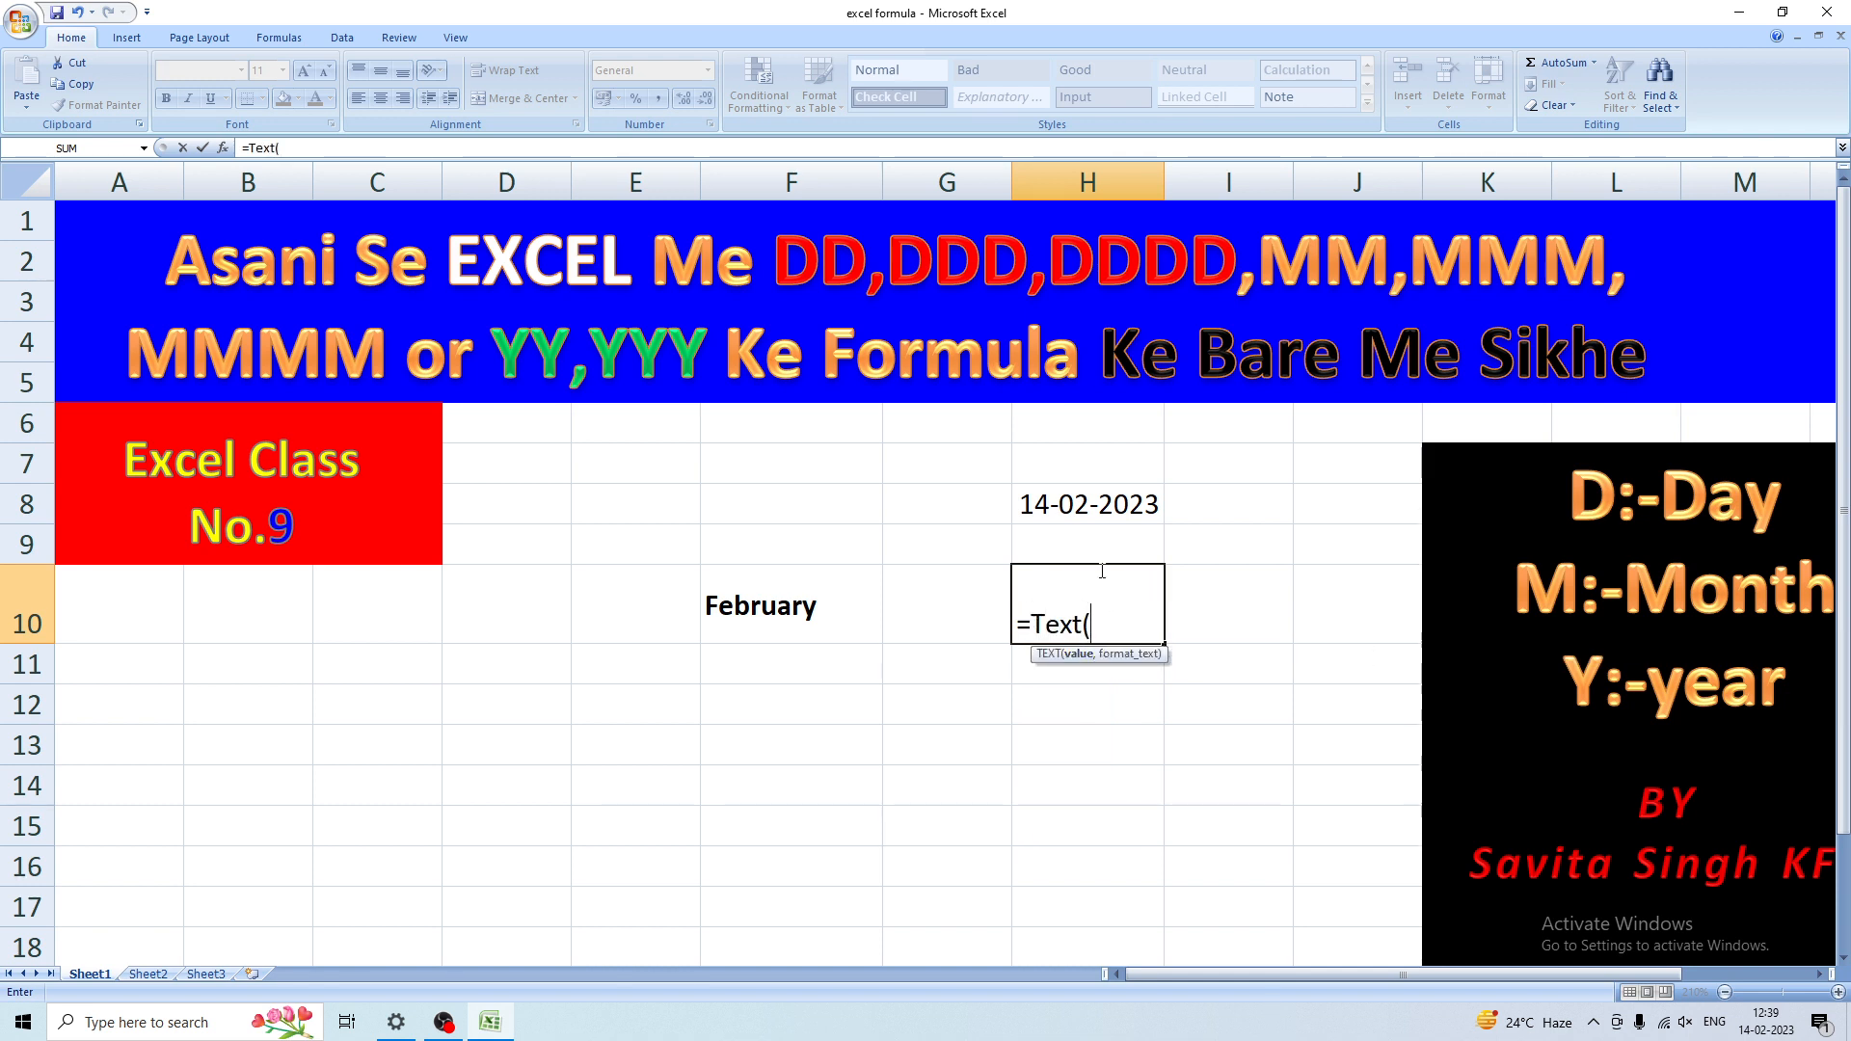
click(1033, 504)
text(,)
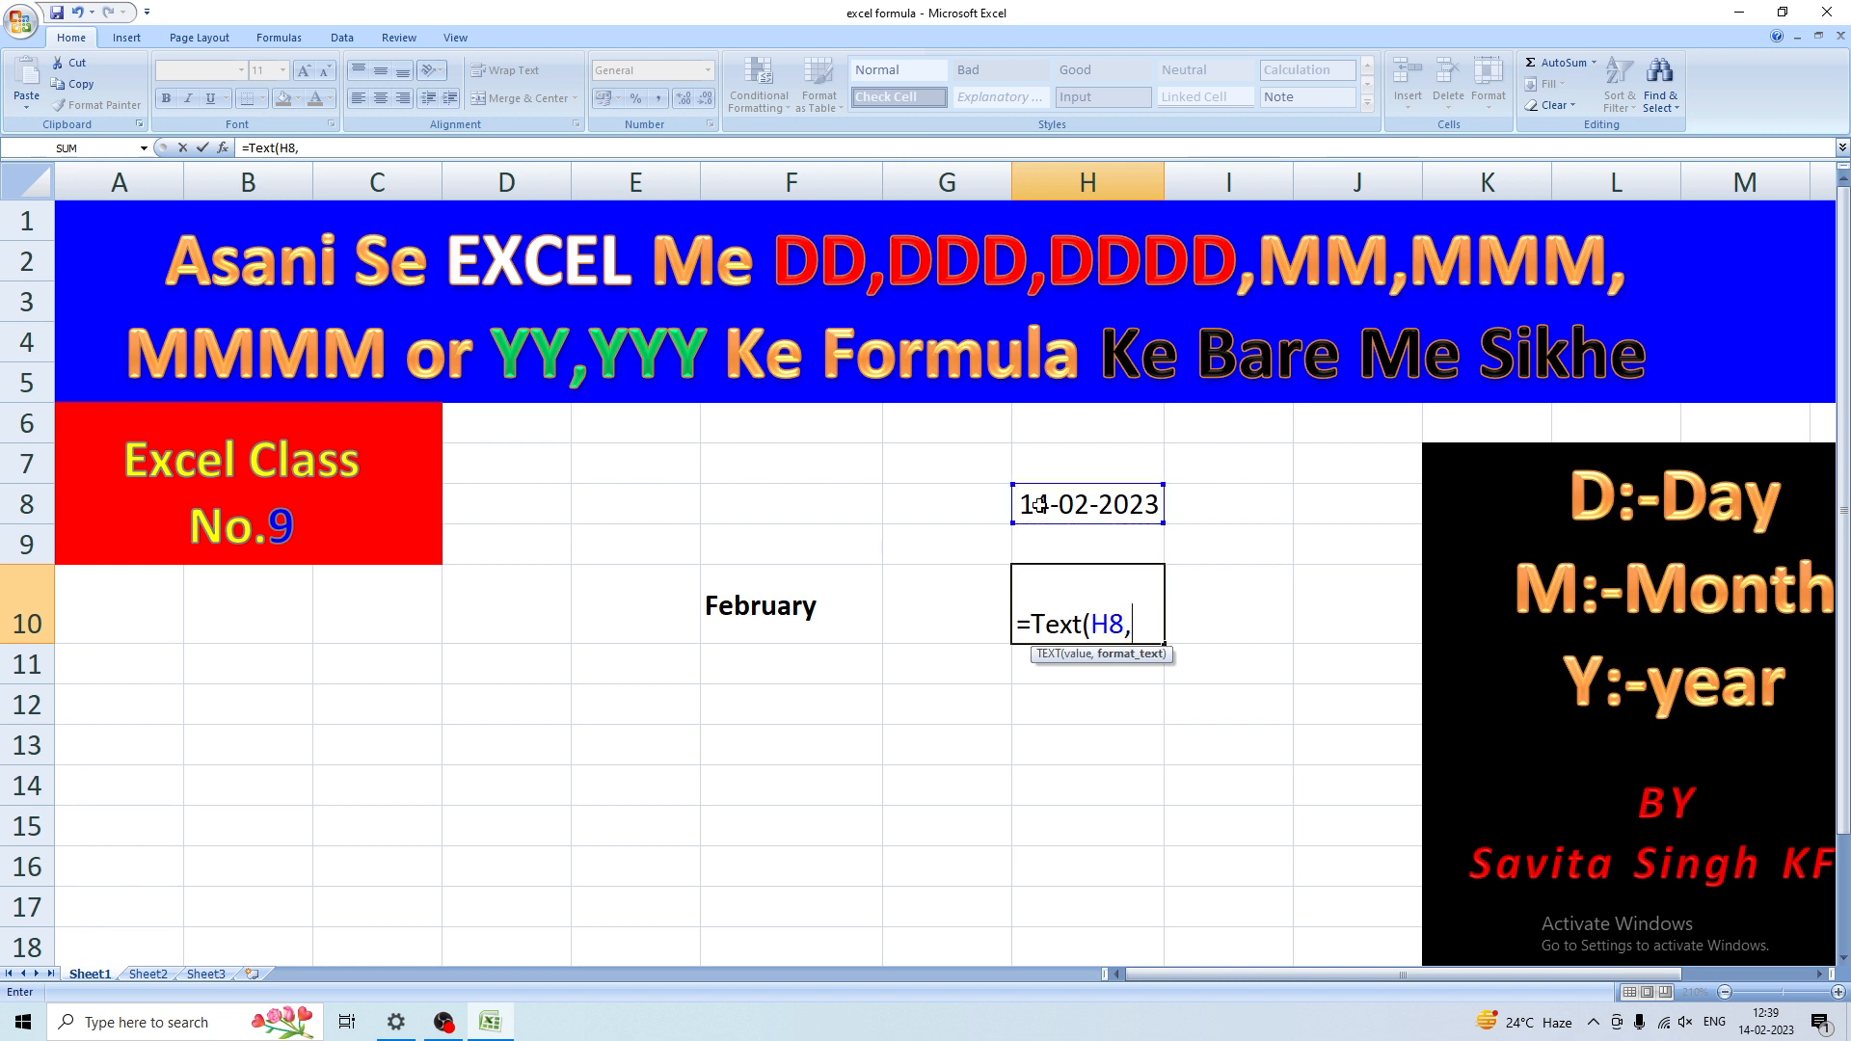
text("YY)
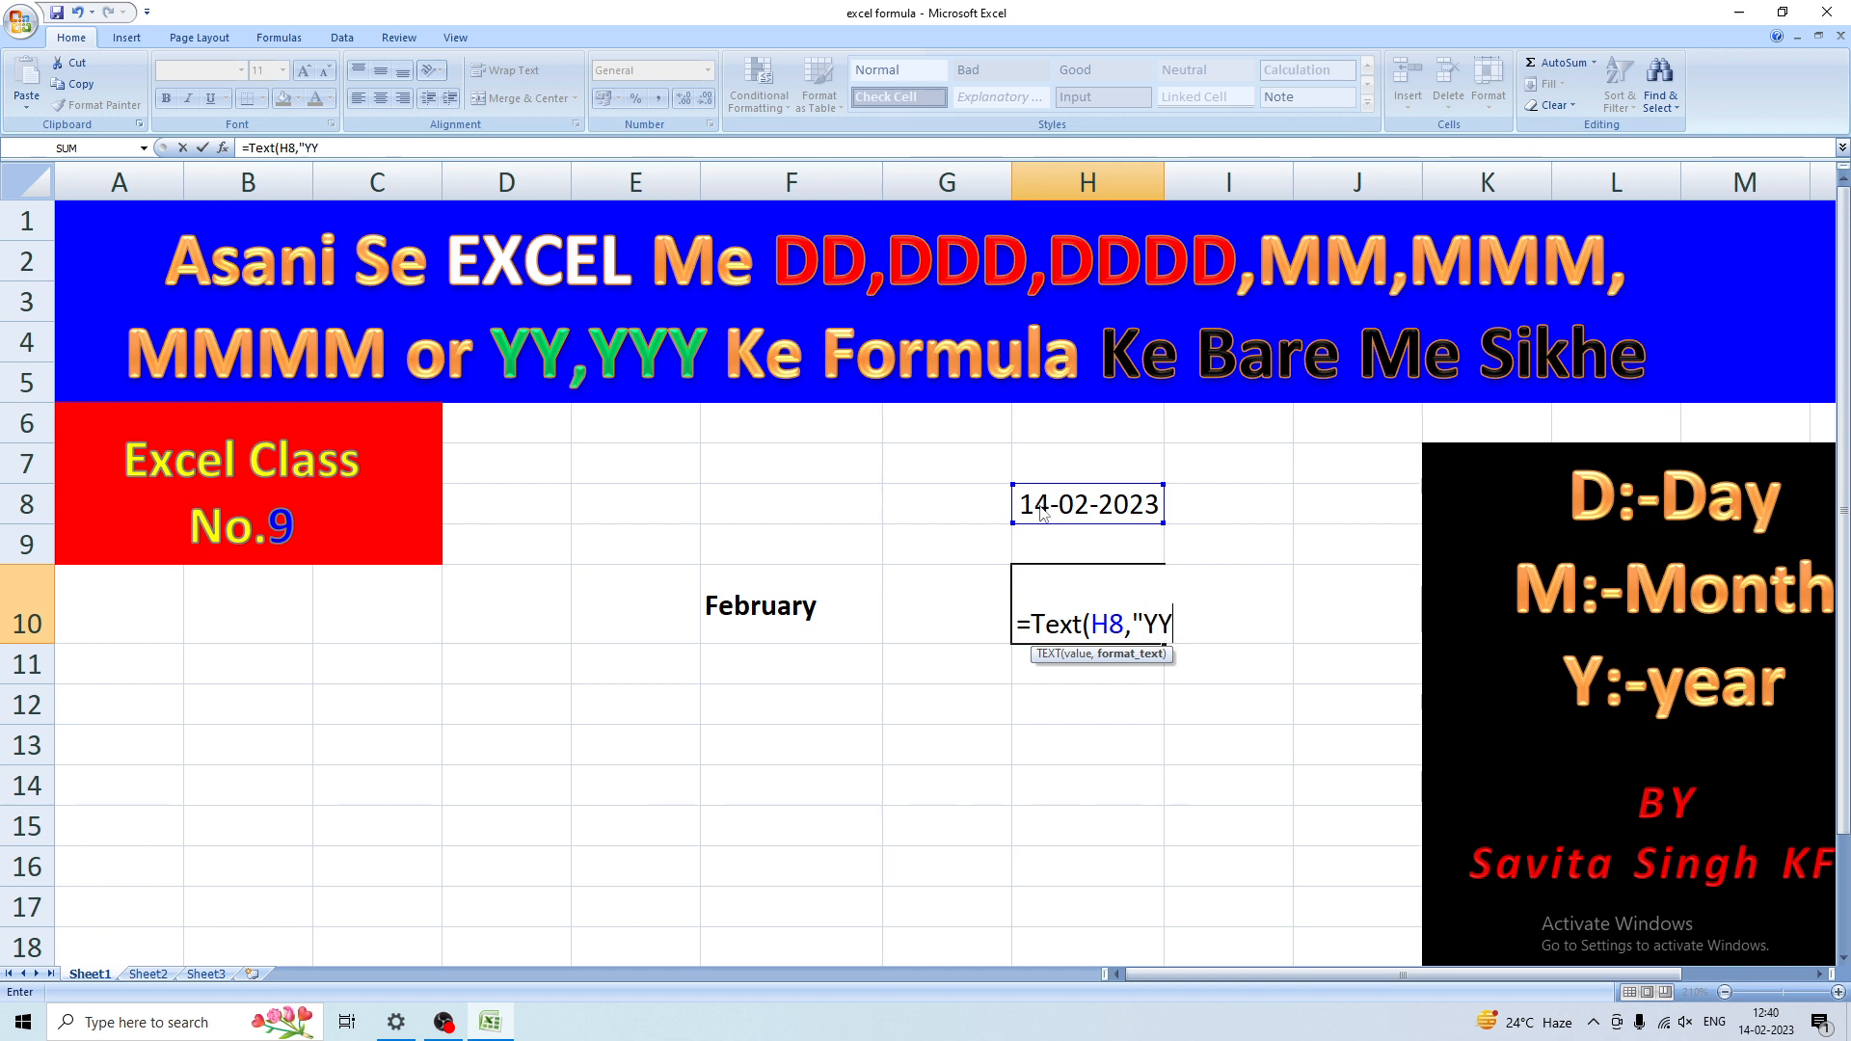
text("))
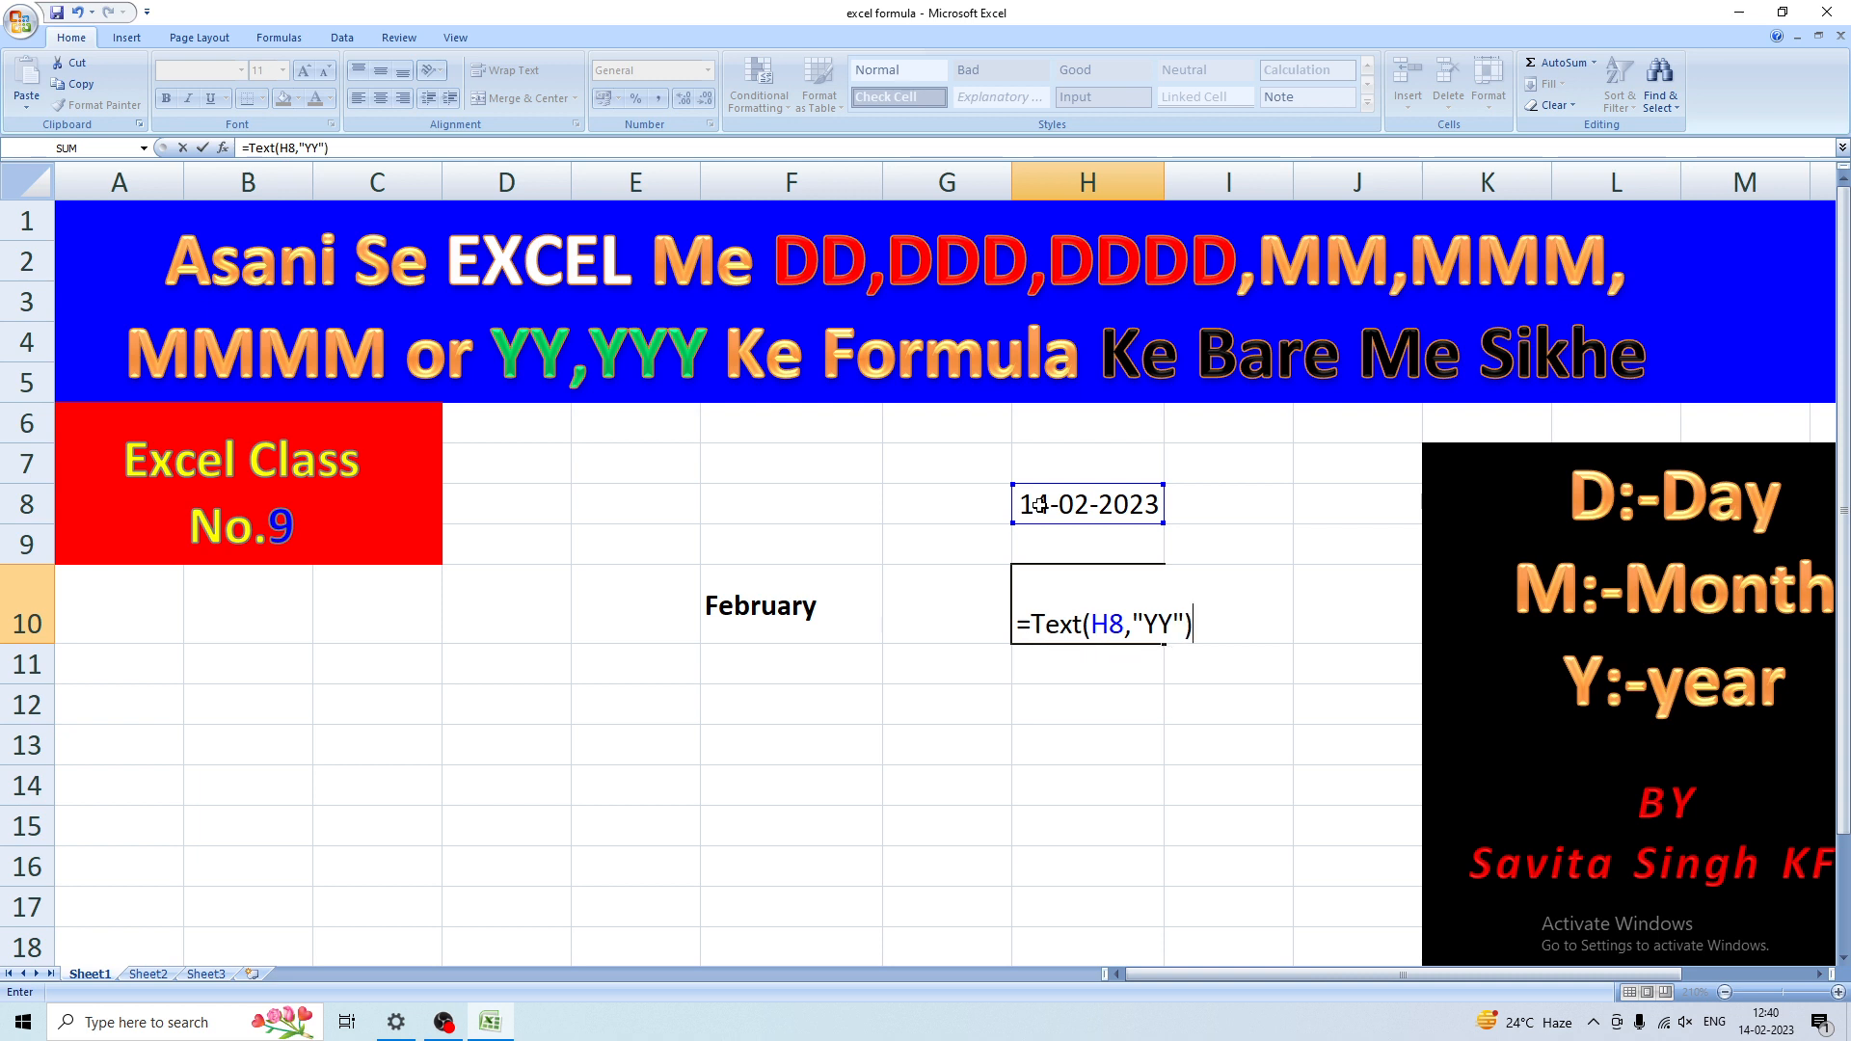
key(Return)
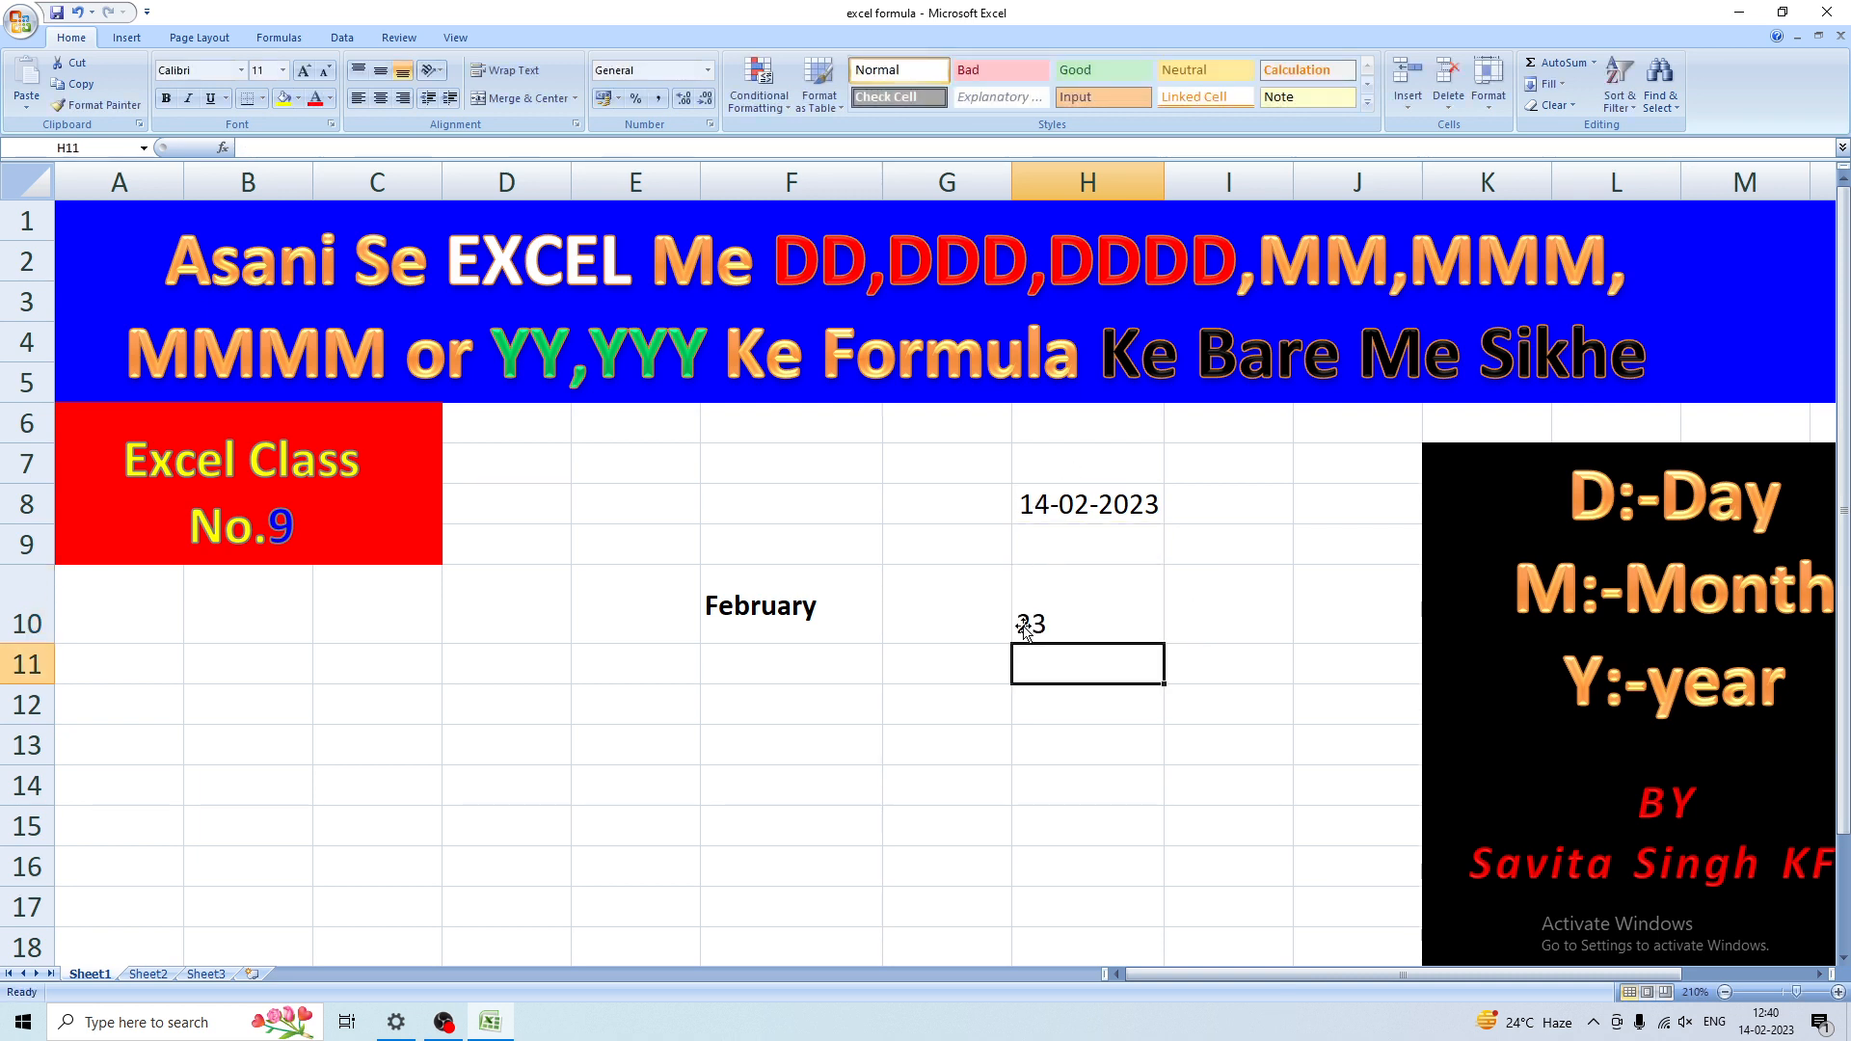
Change the formula in cell H10 to =TEXT(H8,"YYy") to return the four-digit year
click(1080, 514)
click(1119, 665)
click(1066, 617)
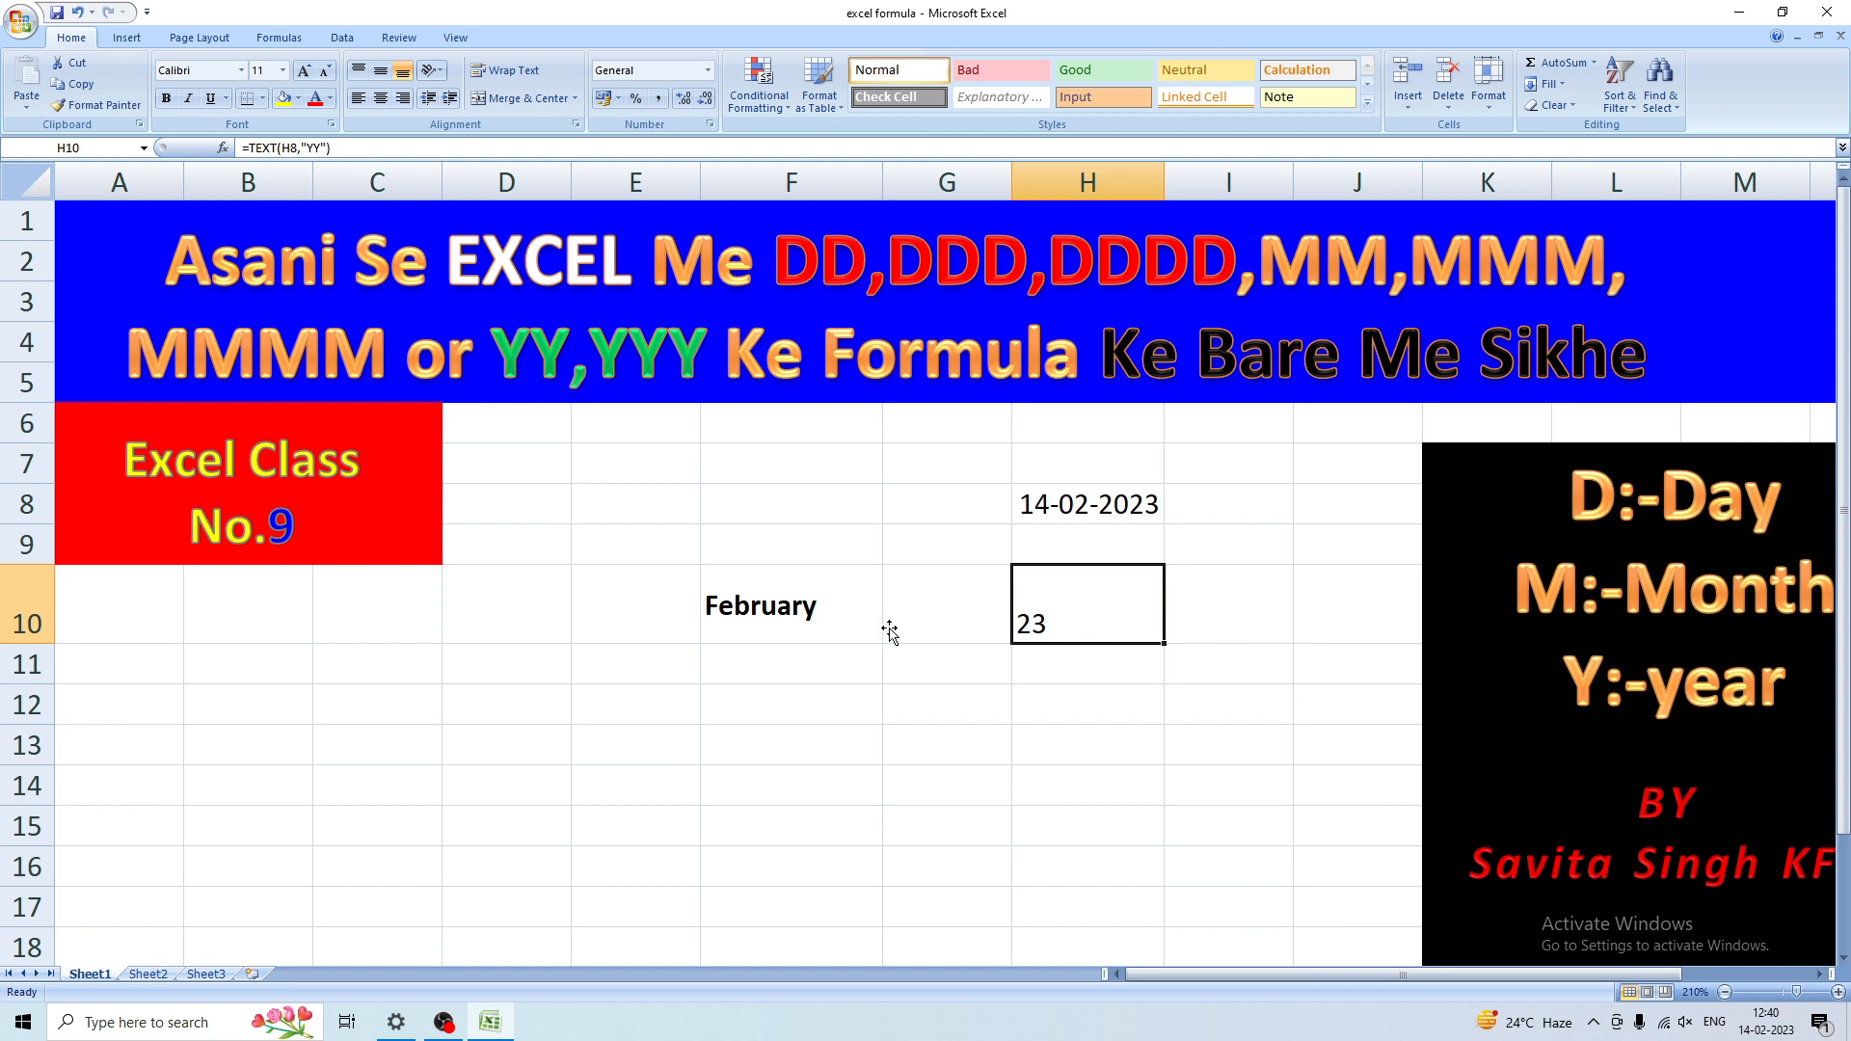
click(319, 148)
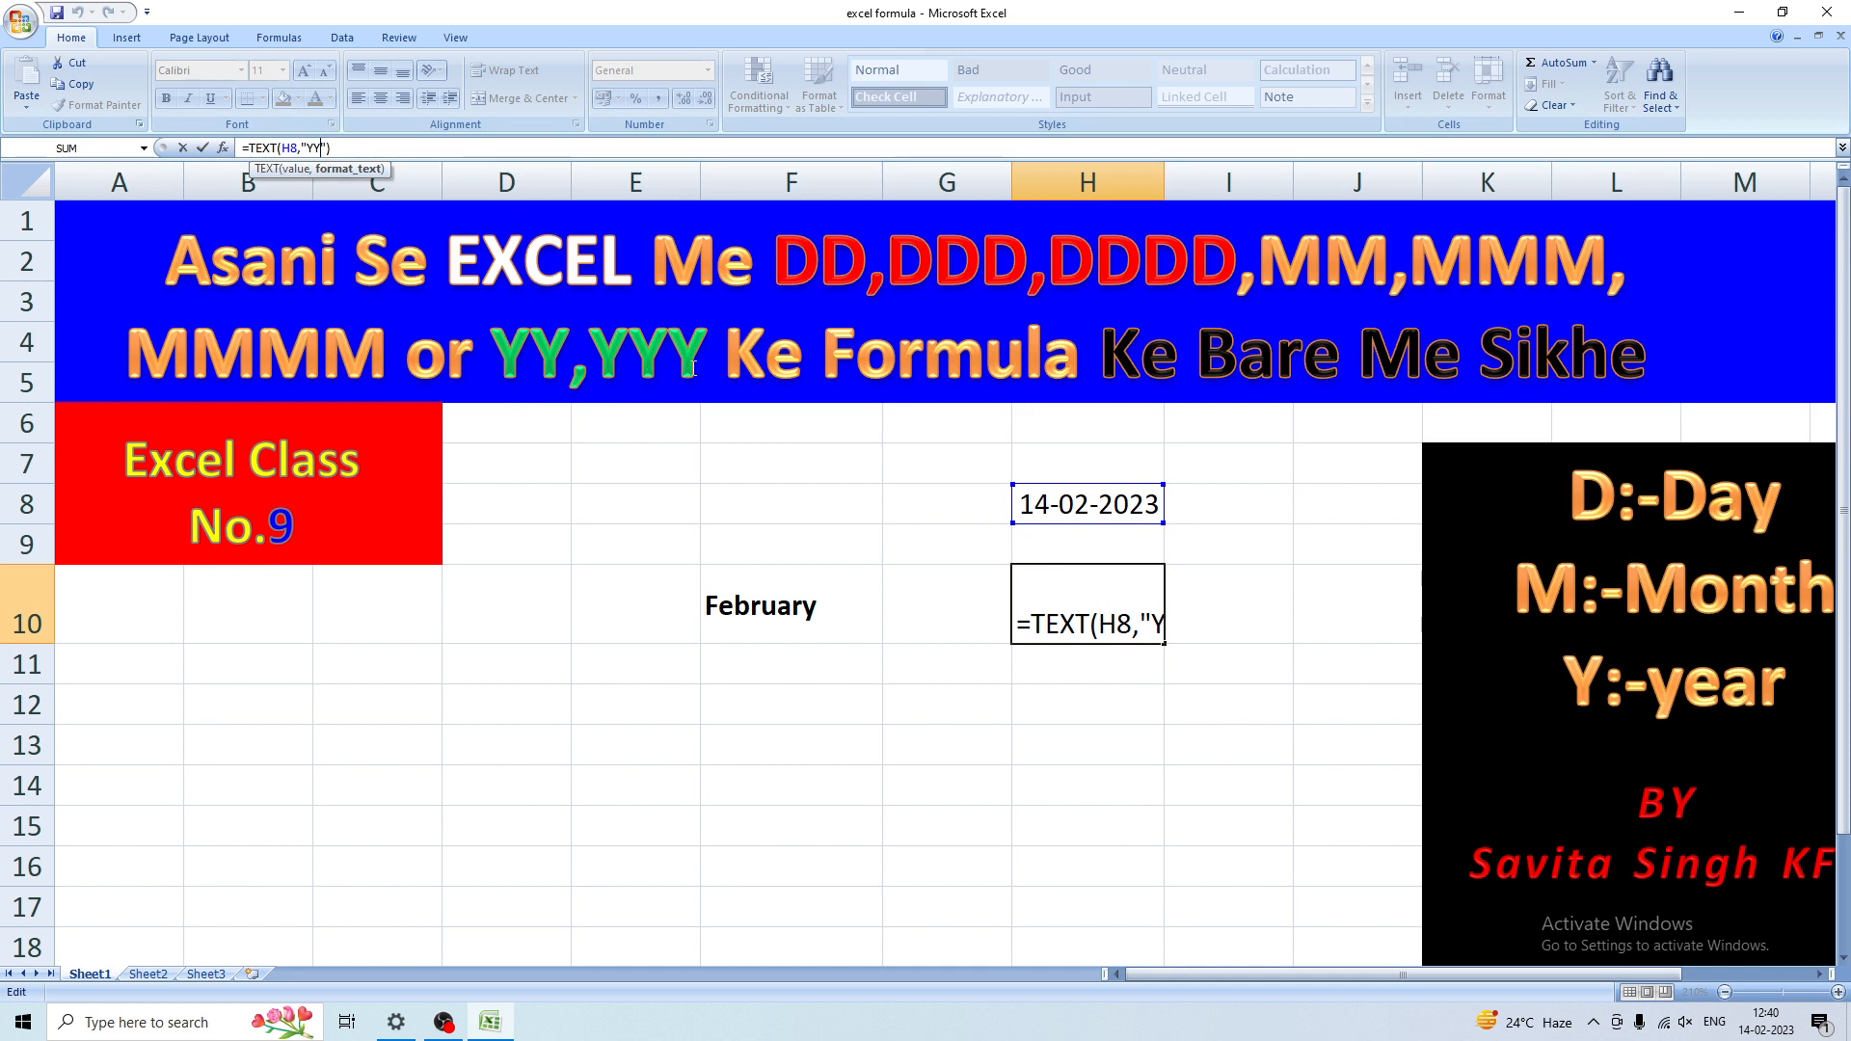
text(y)
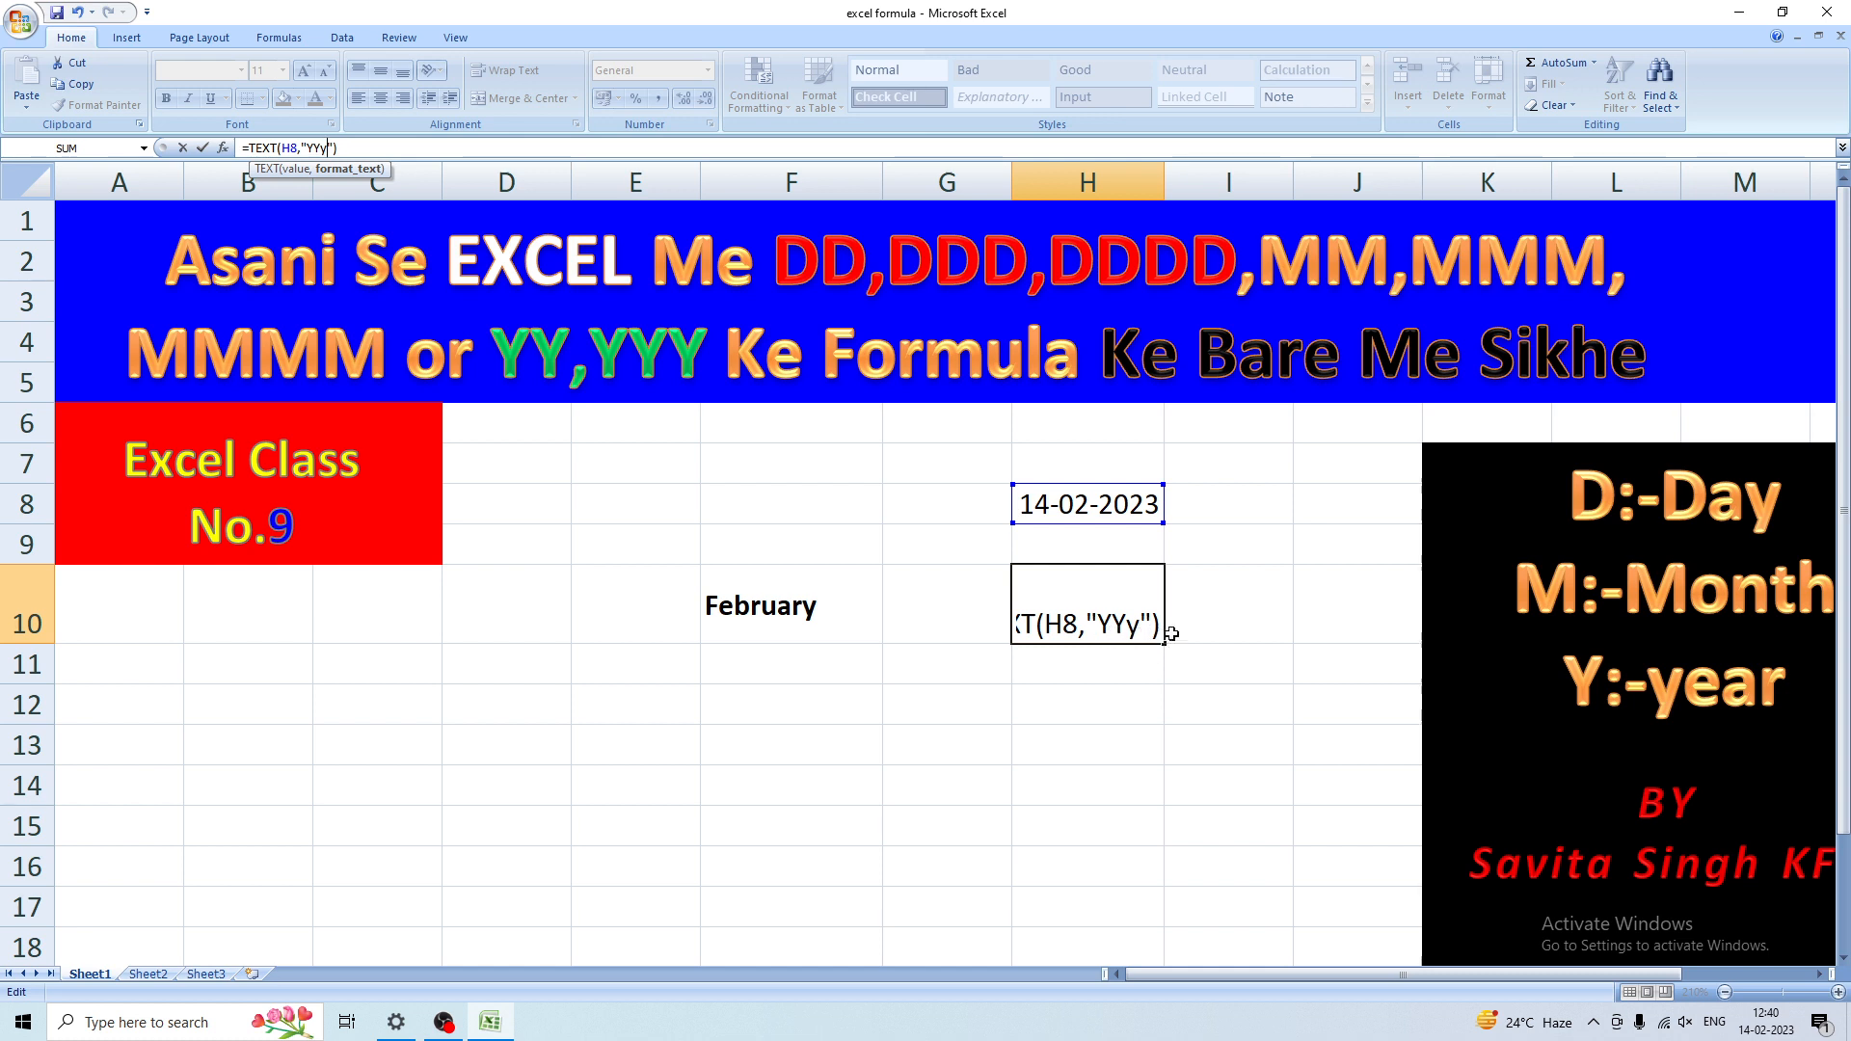
key(Return)
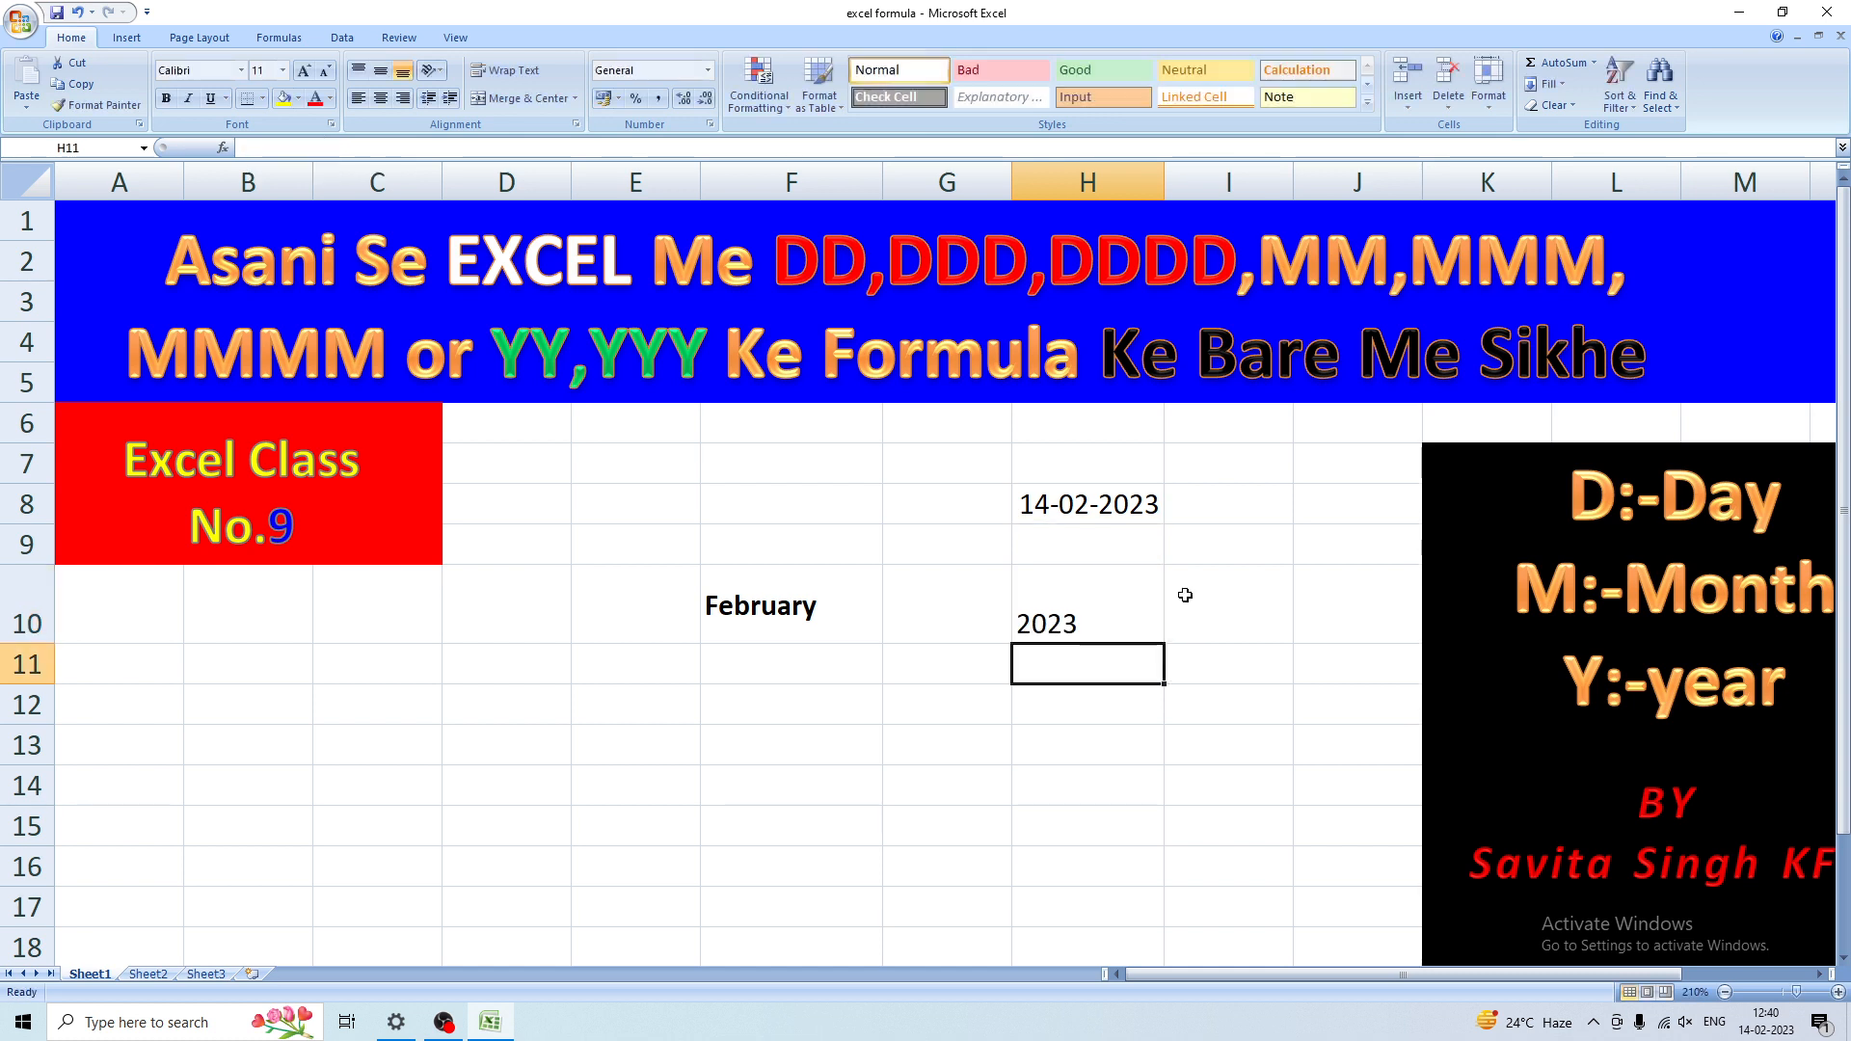